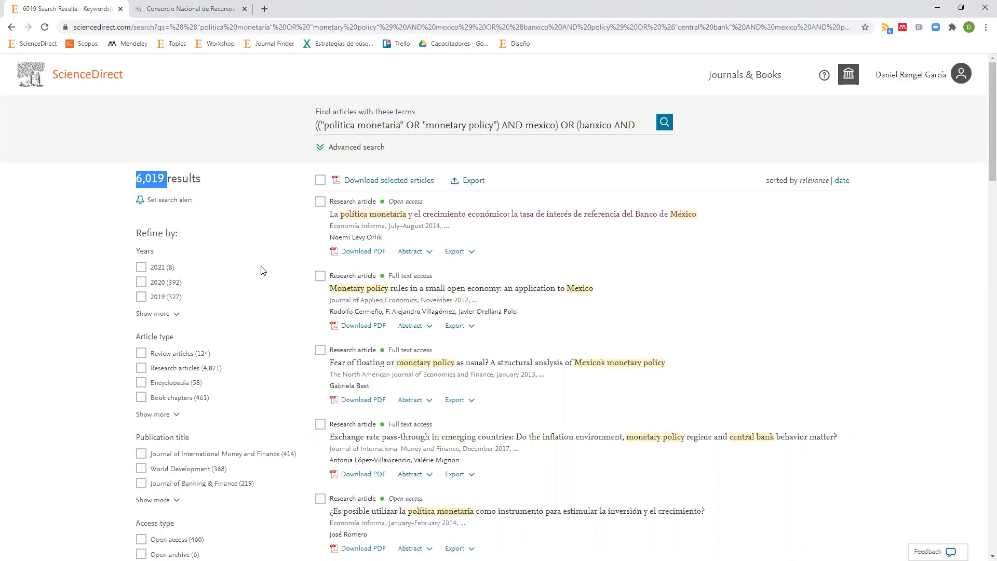
# - Copy the entire monetary policy query from the ScienceDirect search and open the Scopus document search in the second browser tab
pyautogui.tripleClick(373, 125)
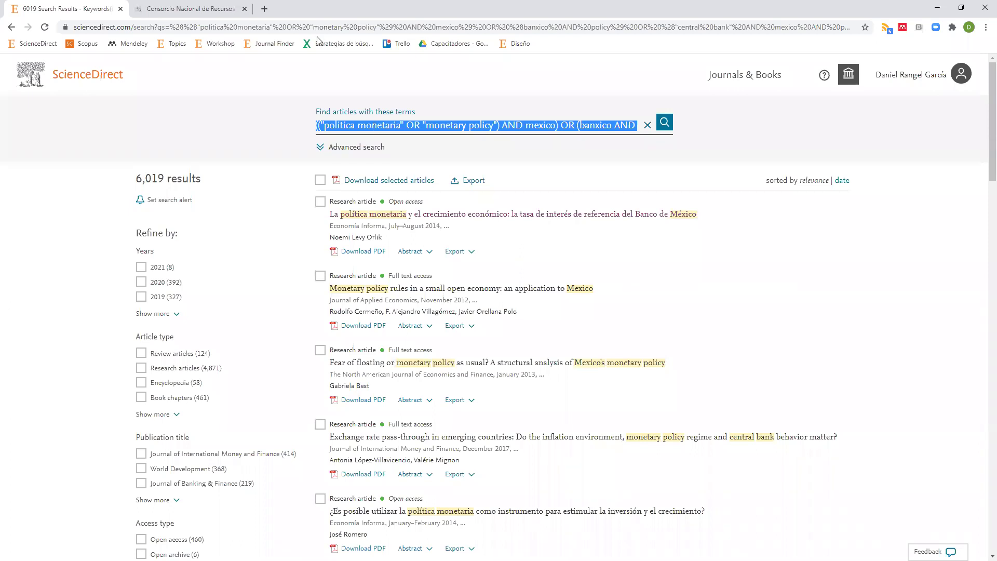
pyautogui.click(148, 10)
pyautogui.click(85, 45)
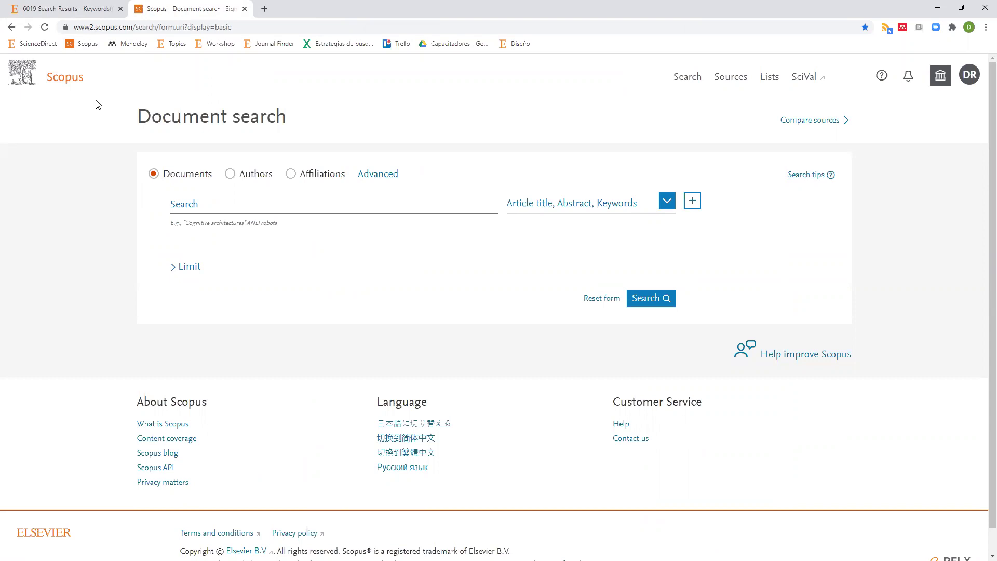
pyautogui.click(189, 211)
pyautogui.hotkey('ctrl', 'Tab')
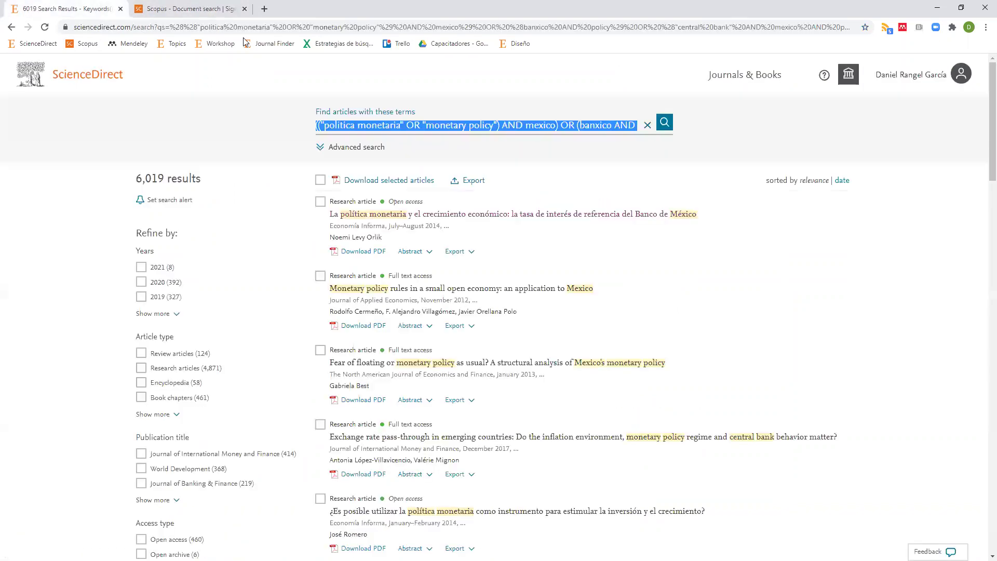
pyautogui.click(187, 11)
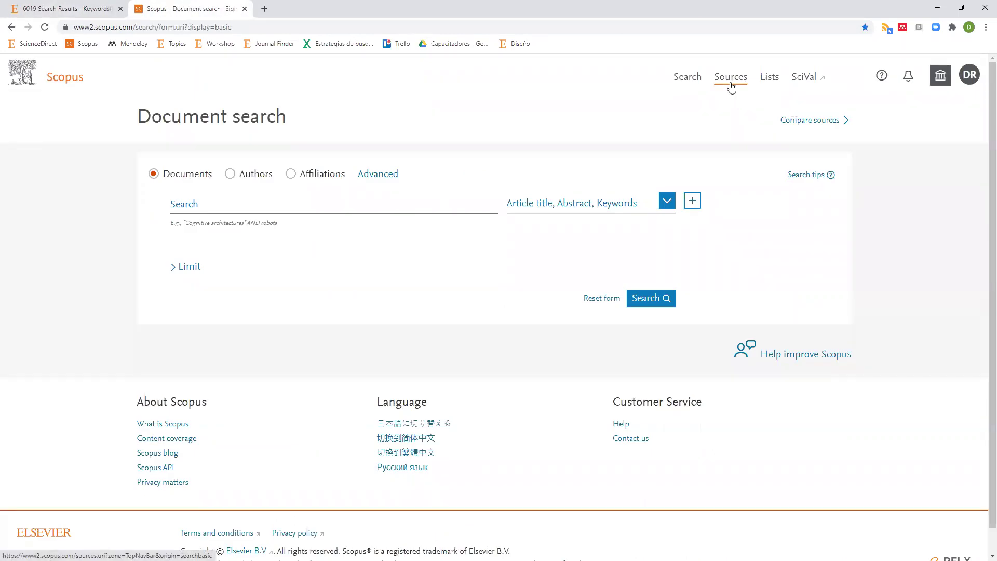
pyautogui.click(94, 11)
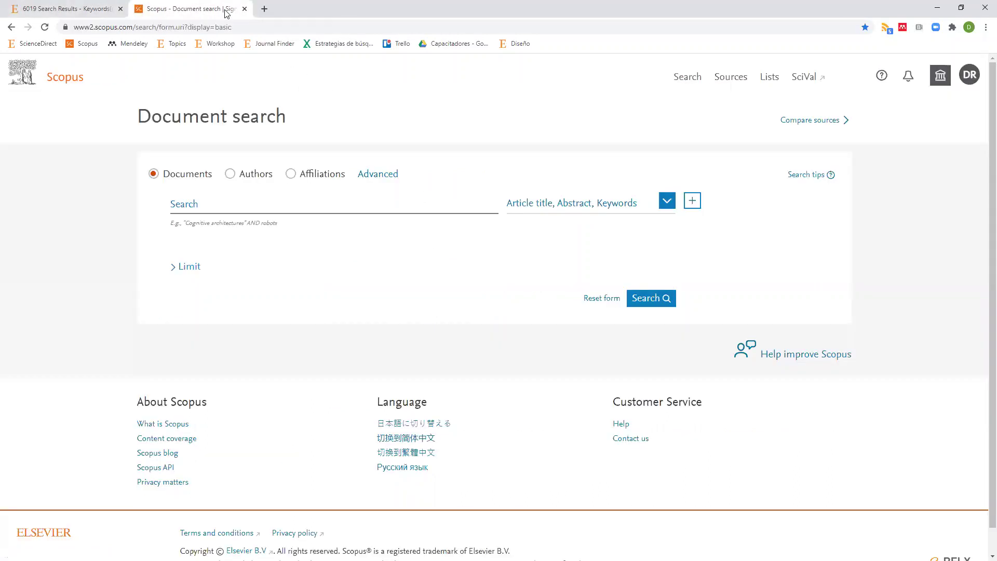
pyautogui.click(226, 11)
pyautogui.click(74, 10)
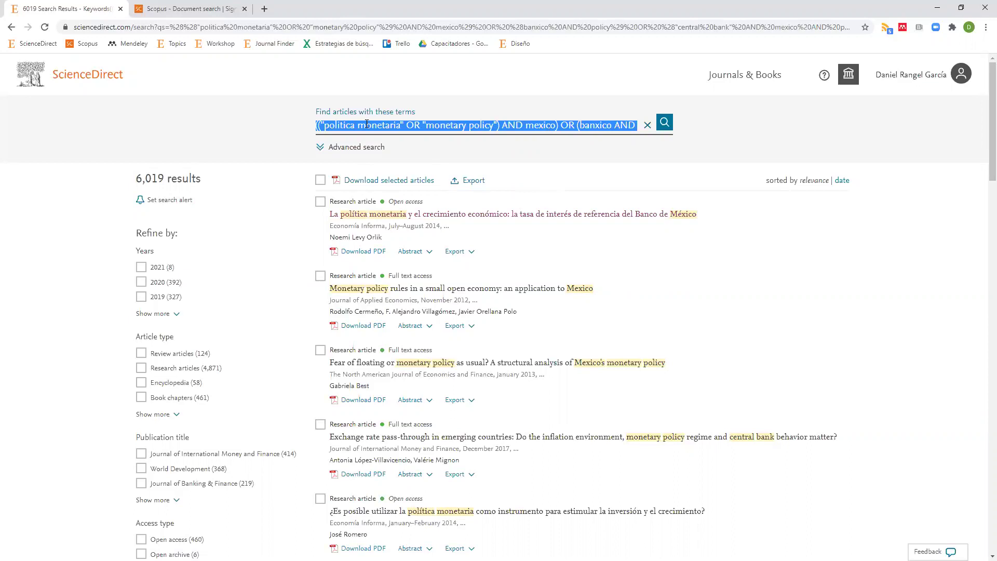
# - Switch to Scopus and run the copied monetary policy query with the search scope set to All fields
pyautogui.click(190, 9)
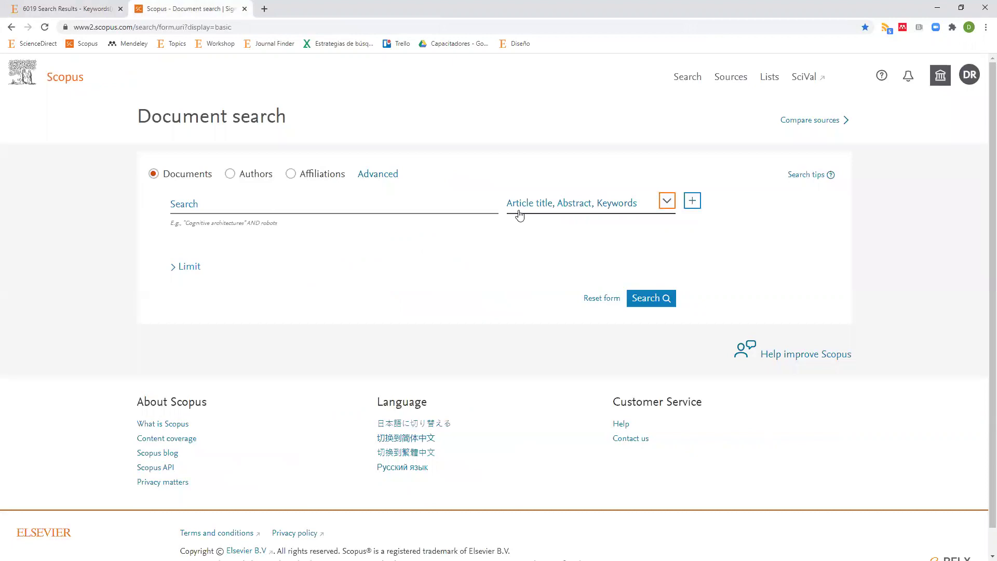
pyautogui.click(576, 210)
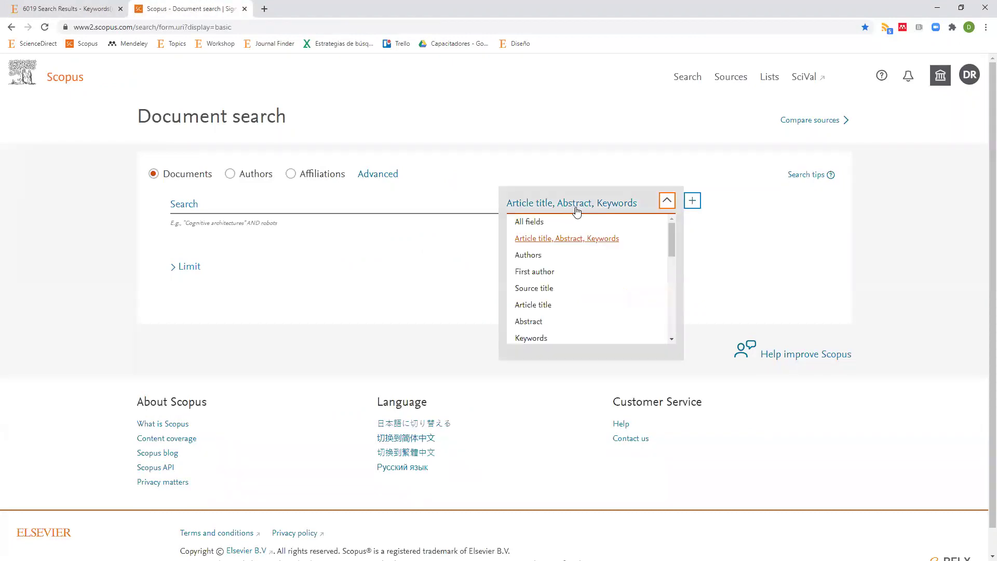
pyautogui.click(529, 223)
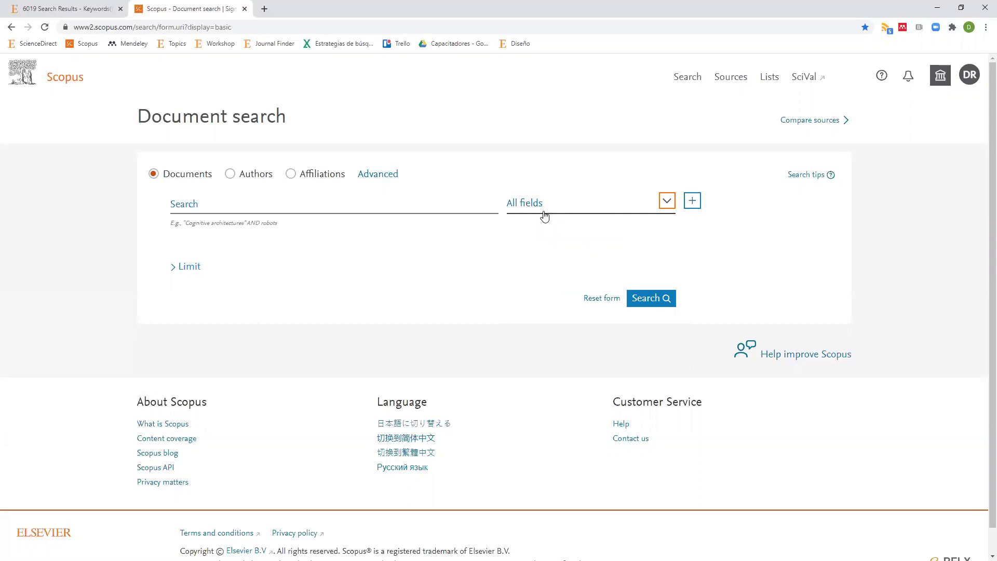
pyautogui.click(544, 215)
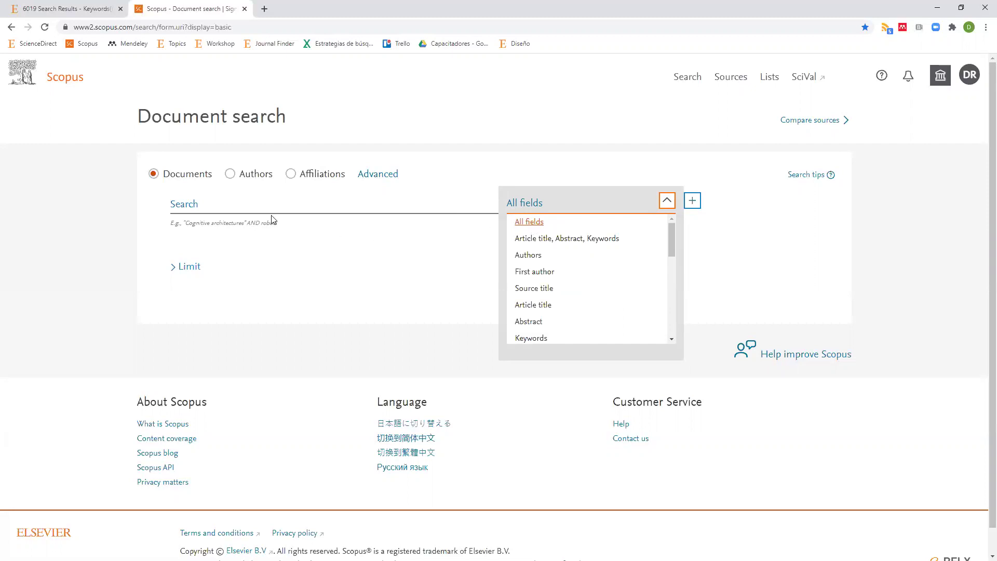
pyautogui.click(543, 222)
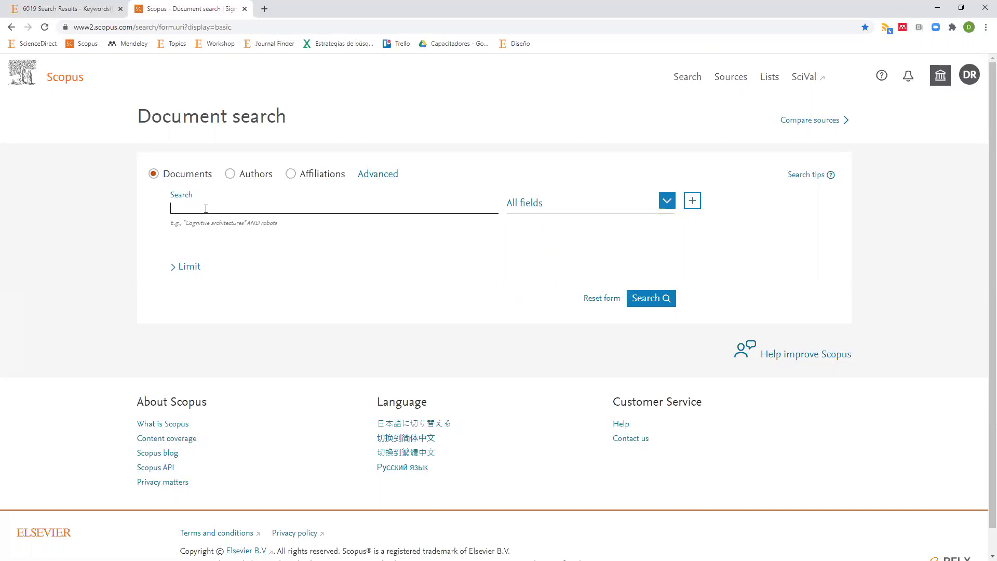
pyautogui.hotkey('ctrl', 'v')
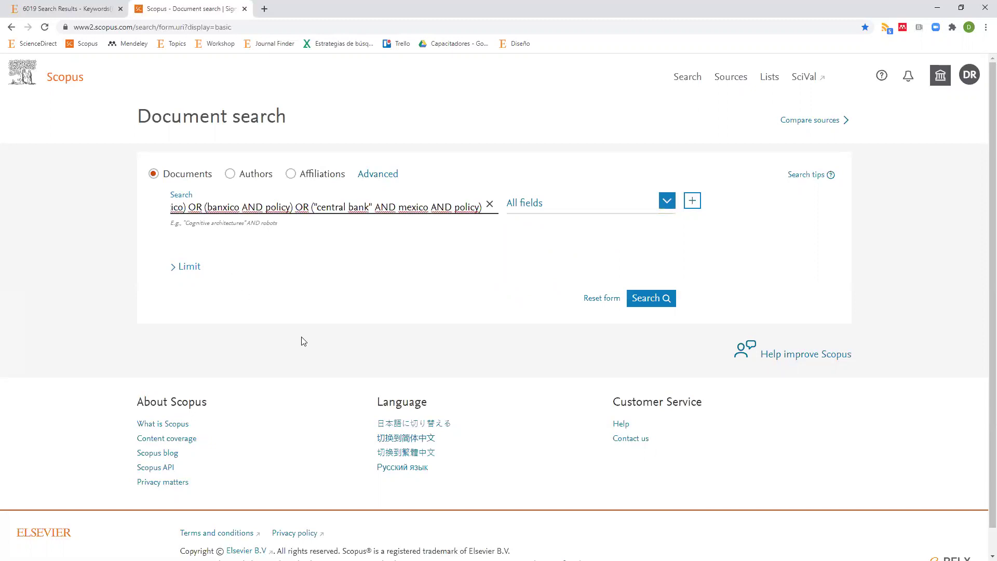
pyautogui.click(652, 303)
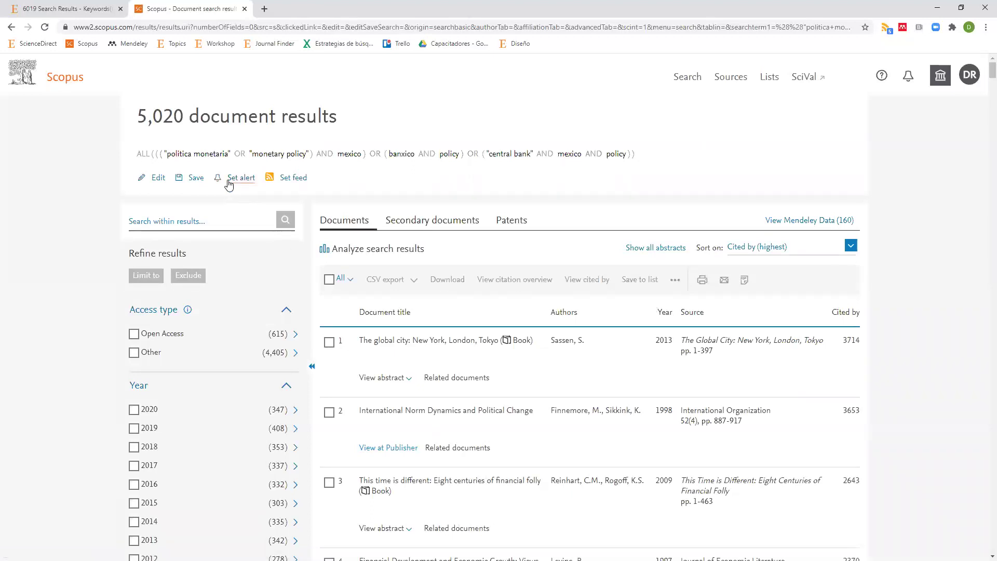
# - Switch to ScienceDirect and replace the monetary policy query with a search for "economy"
pyautogui.click(35, 9)
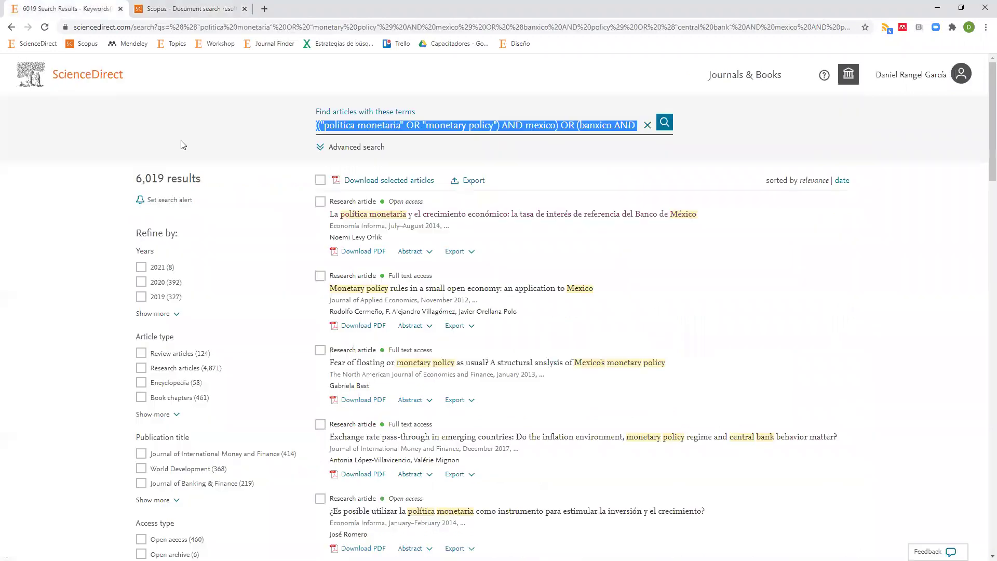
pyautogui.click(205, 9)
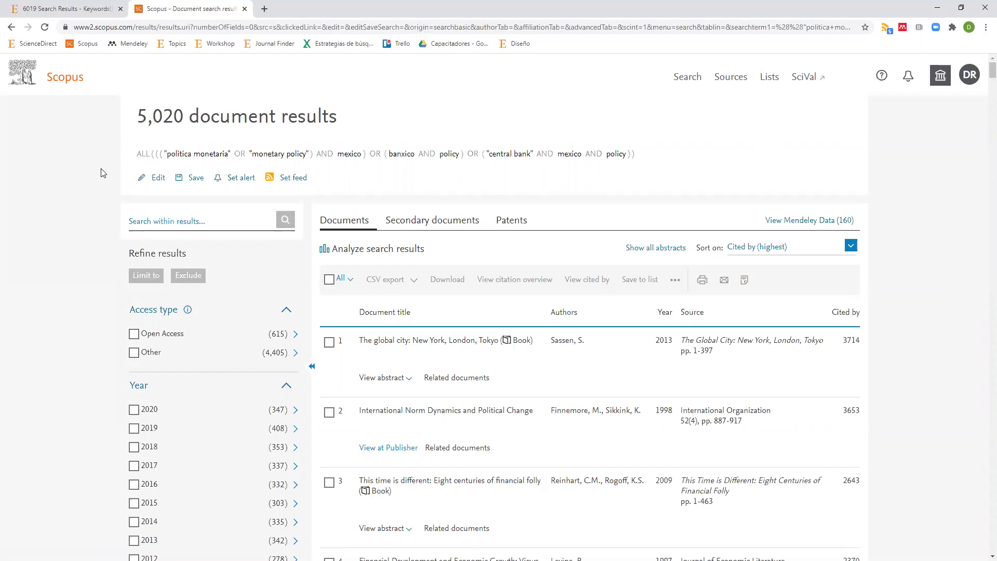
pyautogui.click(71, 9)
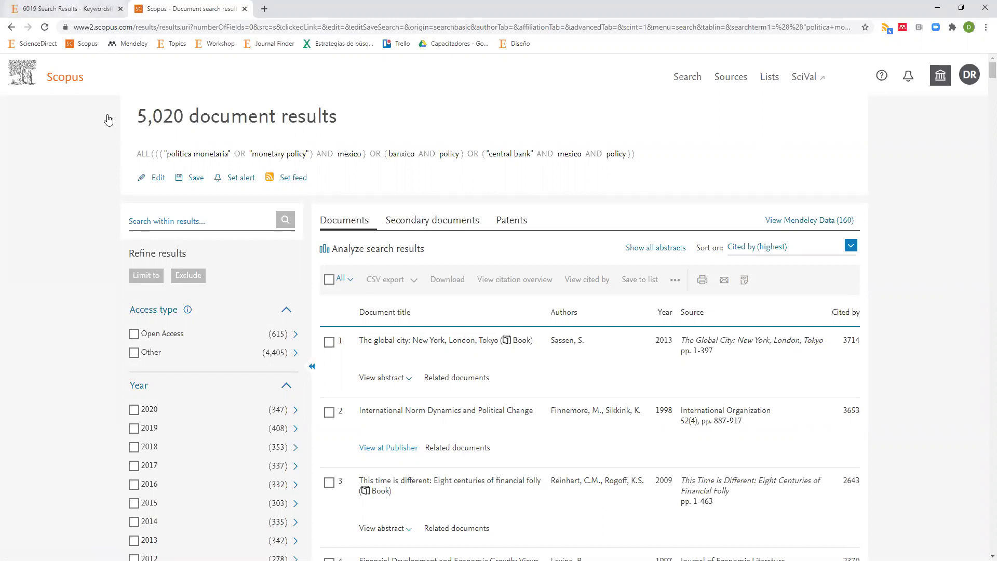
pyautogui.write('economy')
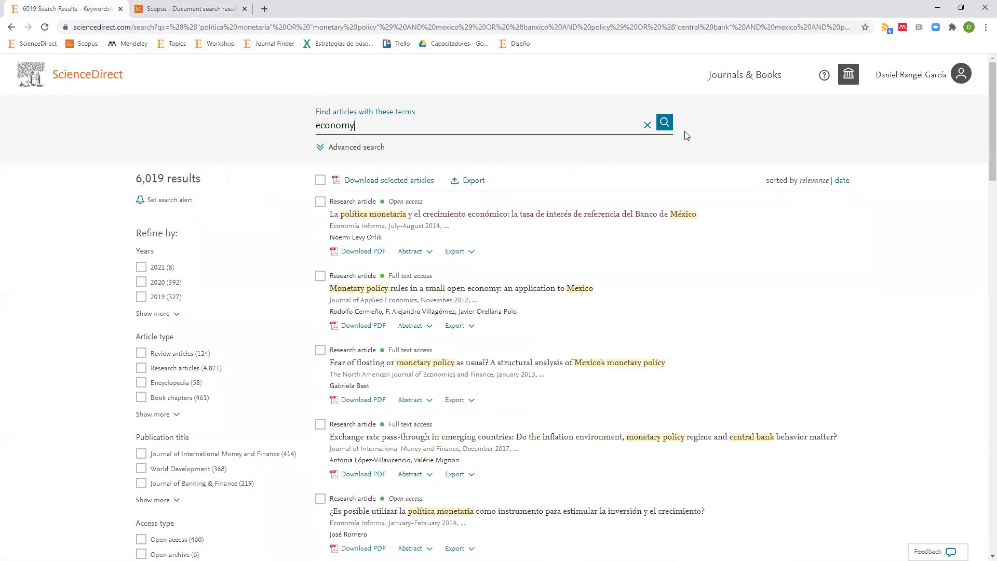
pyautogui.click(664, 122)
# - Switch to Scopus, replace the previous query with "economy" and run the search in all fields
pyautogui.click(208, 9)
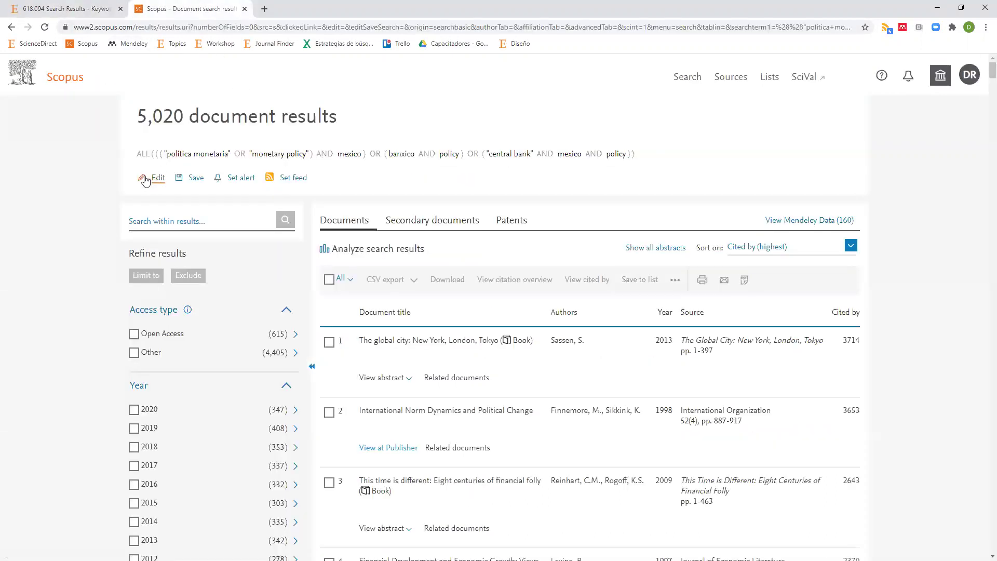
pyautogui.click(145, 180)
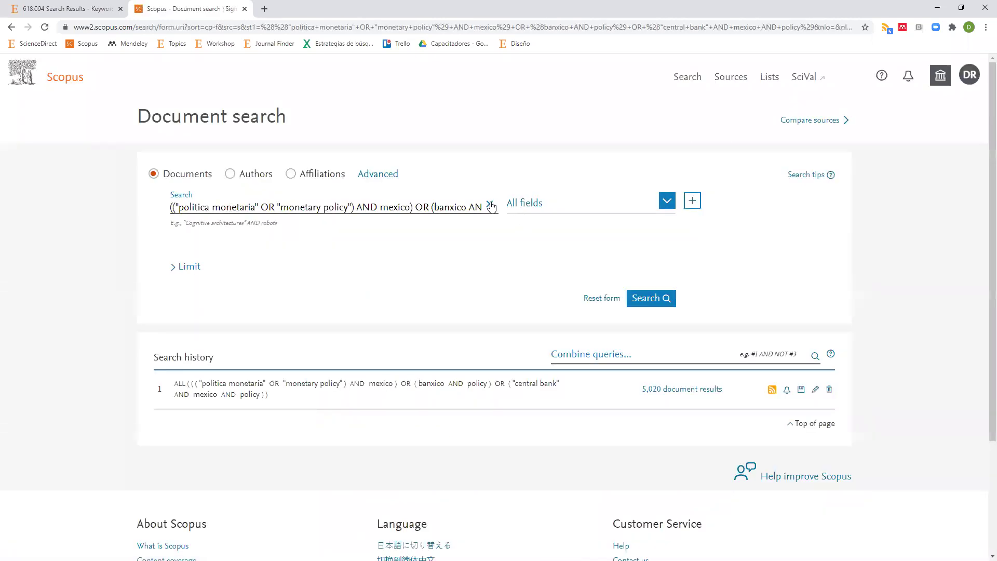
pyautogui.click(489, 205)
pyautogui.write('economy')
pyautogui.click(646, 298)
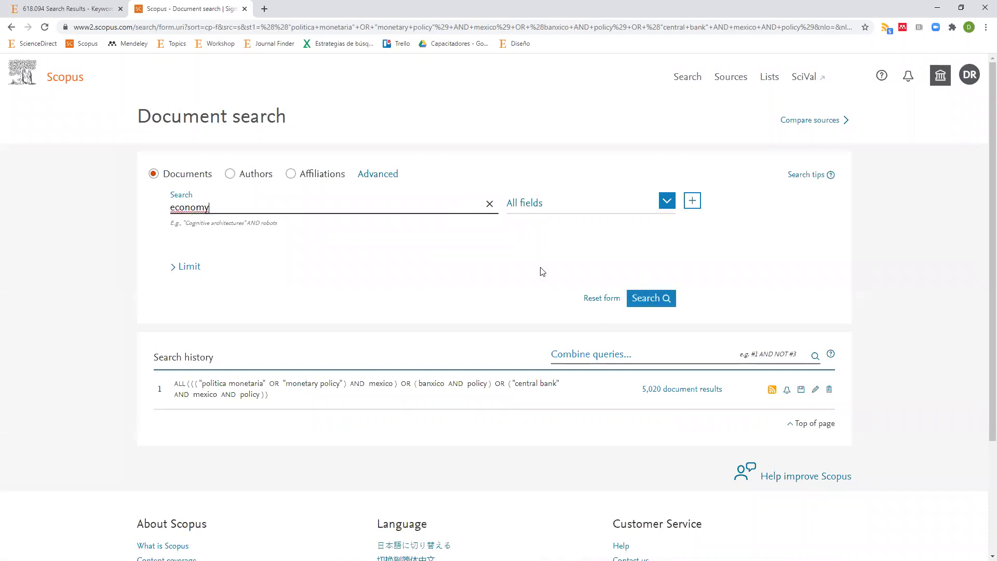
pyautogui.click(642, 299)
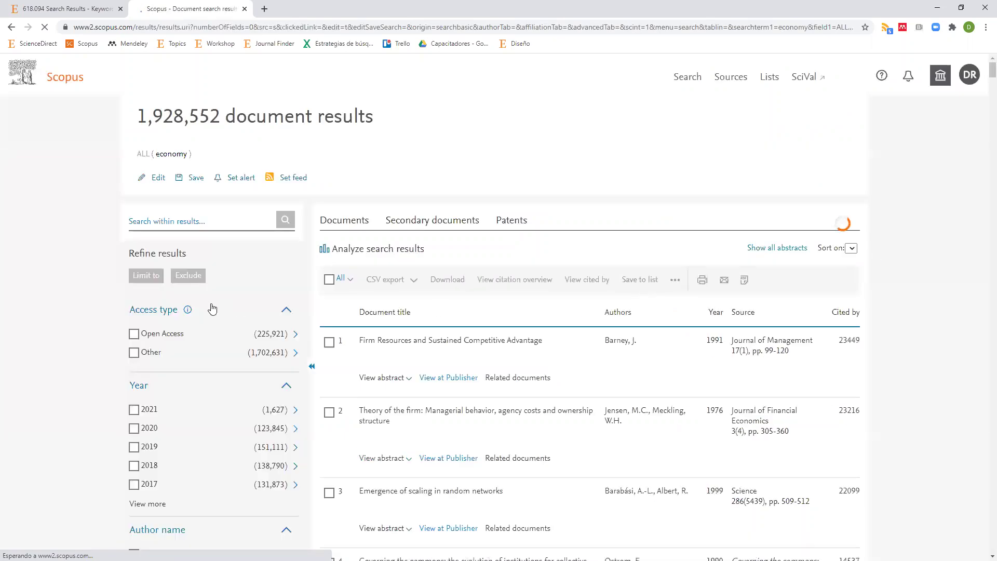
# - Switch to ScienceDirect, extend the query to "economy NOT mexico" and run the search
pyautogui.click(36, 10)
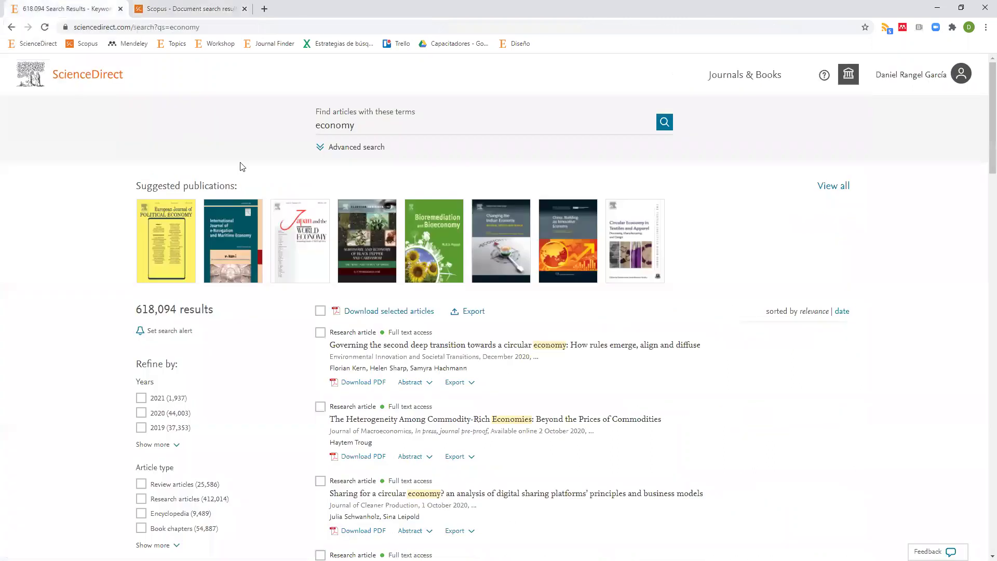
pyautogui.click(145, 11)
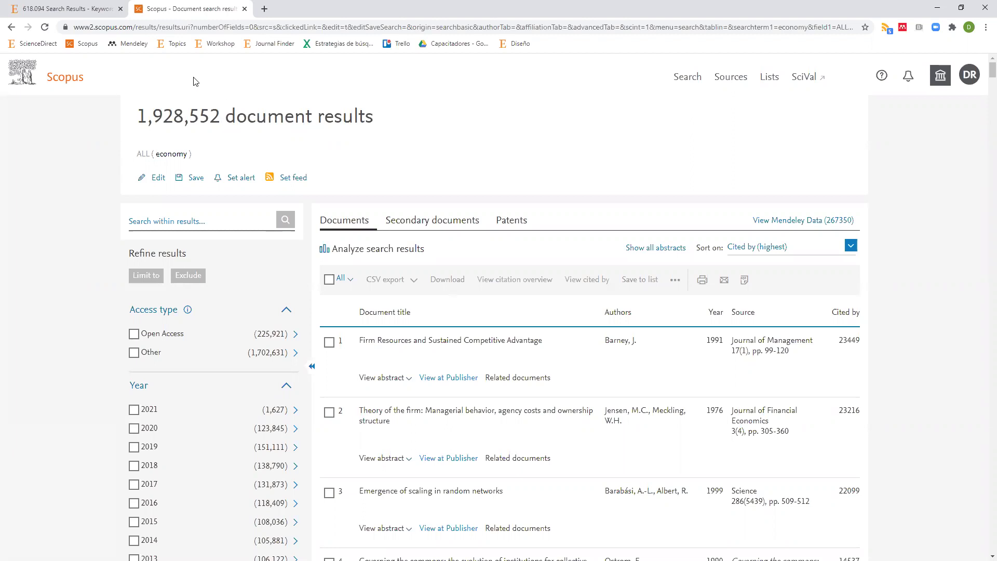
pyautogui.click(83, 9)
pyautogui.click(395, 130)
pyautogui.write('N')
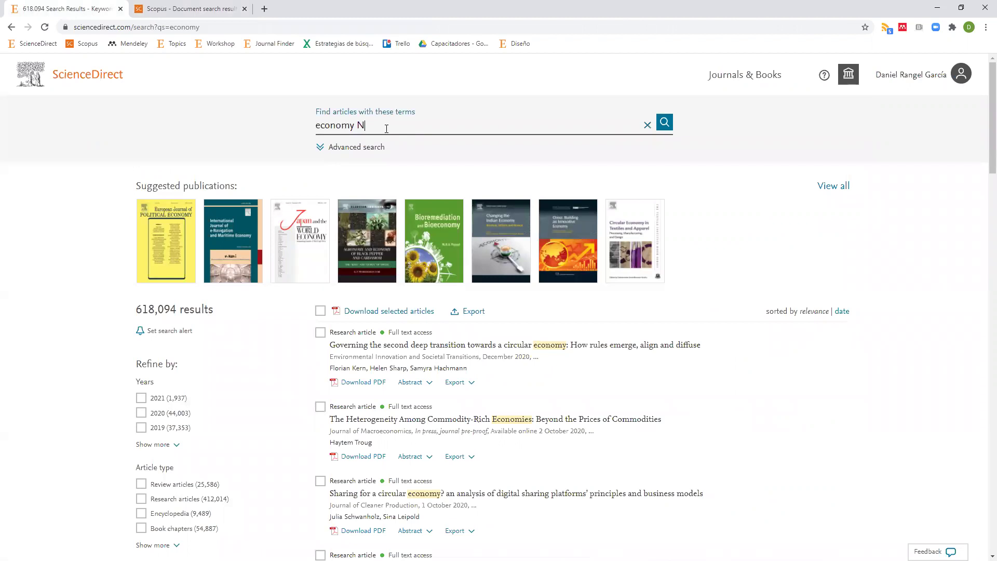
pyautogui.write('OT mexico')
pyautogui.click(664, 125)
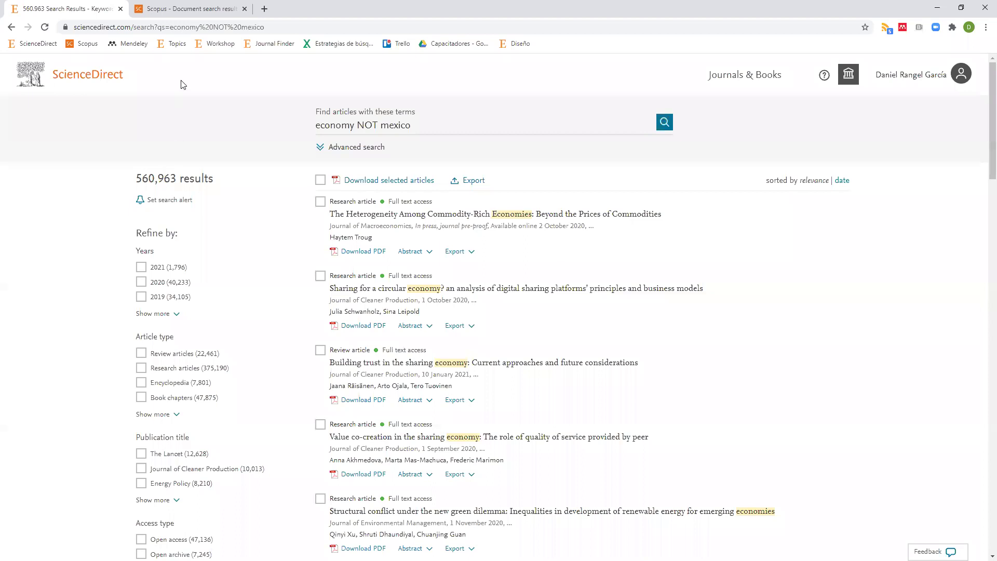
# - Switch to Scopus, edit the query to "economy NOT mexico" and run it in all fields
pyautogui.click(181, 12)
pyautogui.click(155, 181)
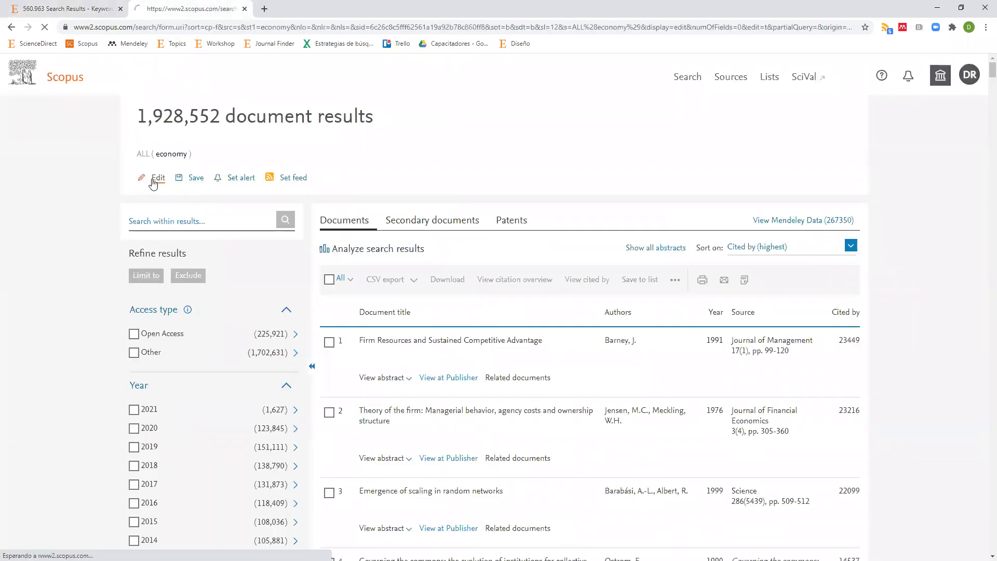
pyautogui.click(247, 208)
pyautogui.write('NOT ')
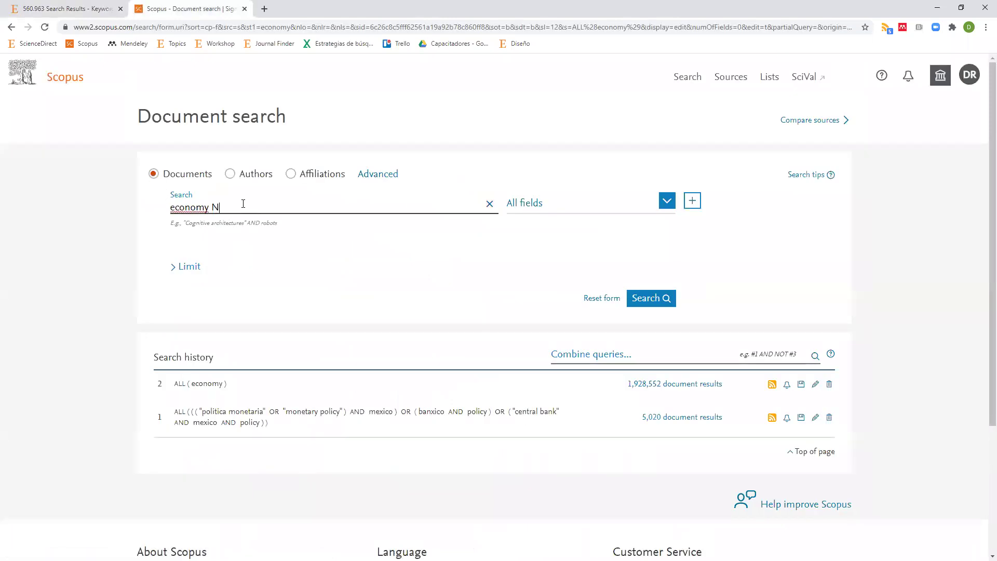
pyautogui.write('mexico')
pyautogui.click(641, 304)
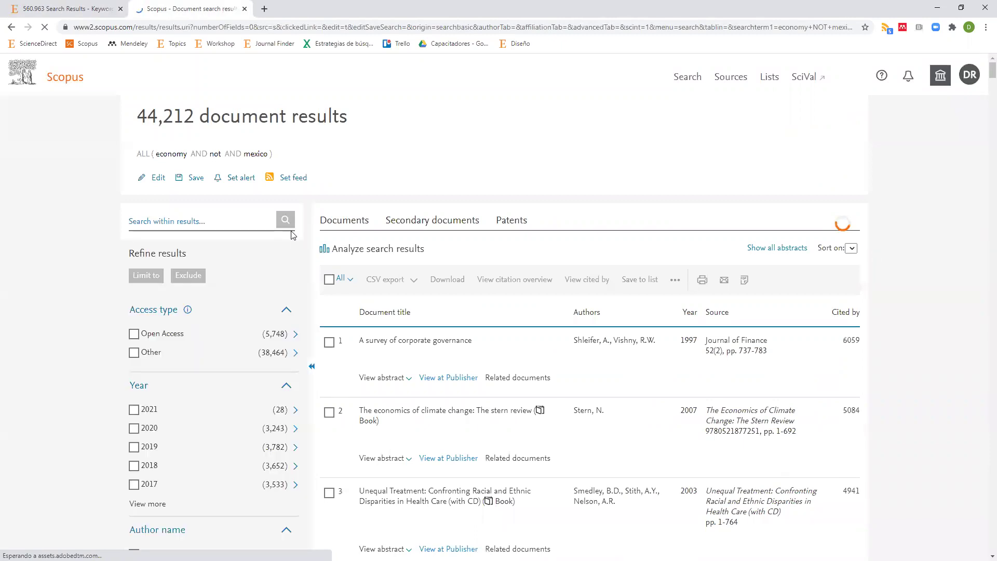
pyautogui.click(12, 30)
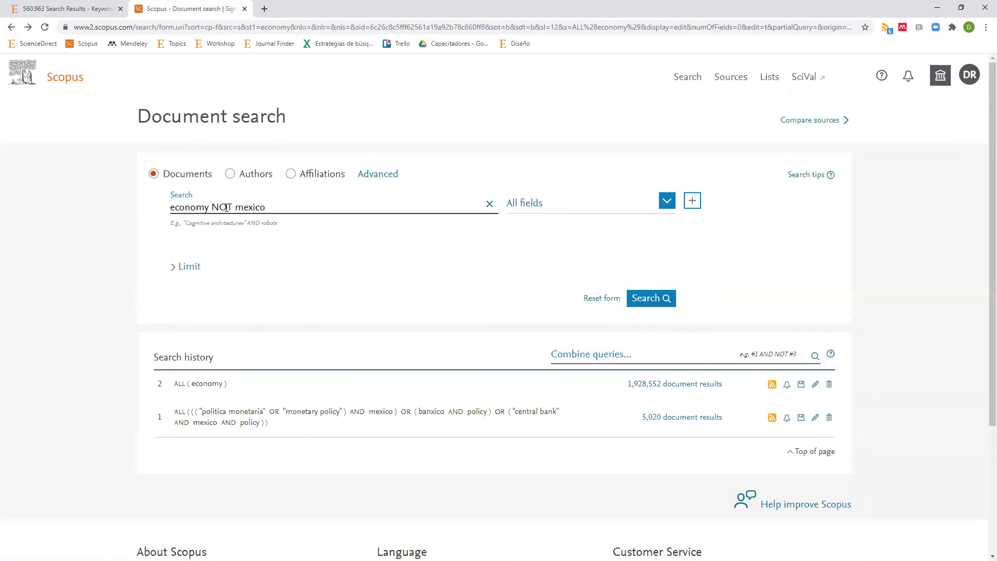
pyautogui.click(671, 300)
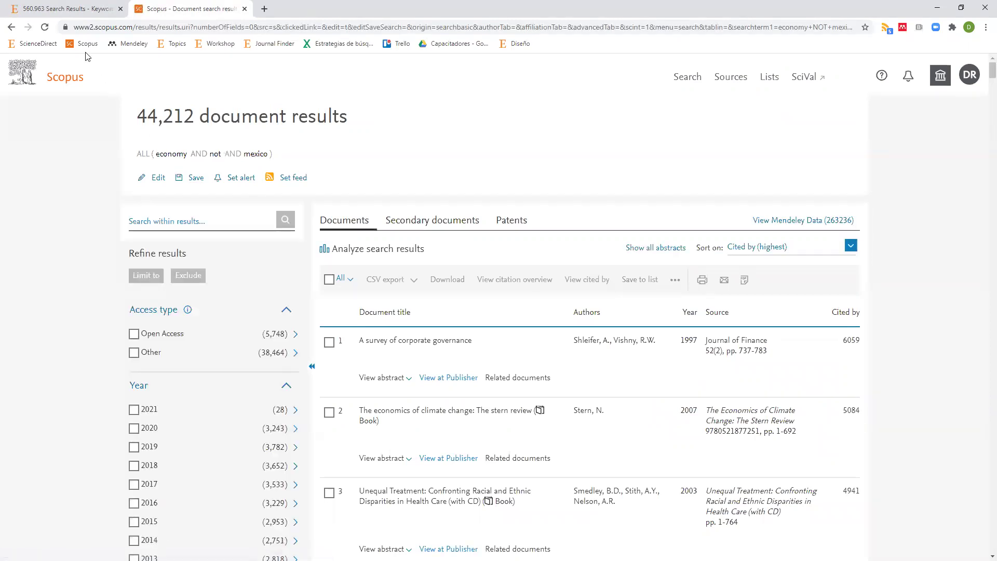
# - Compare the NOT operator in the ScienceDirect query with how Scopus interprets it in its executed query
pyautogui.click(73, 8)
pyautogui.doubleClick(368, 126)
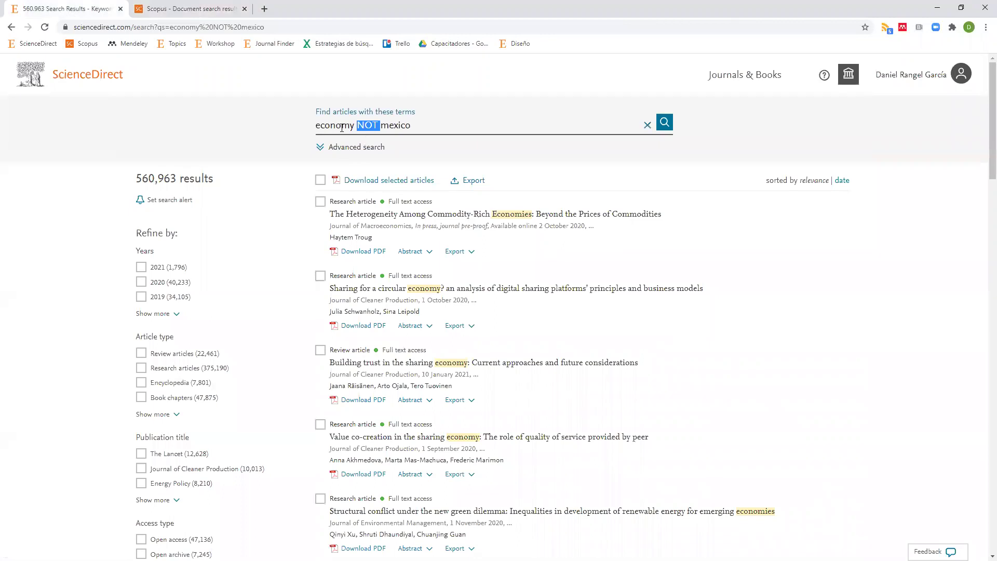
pyautogui.click(185, 12)
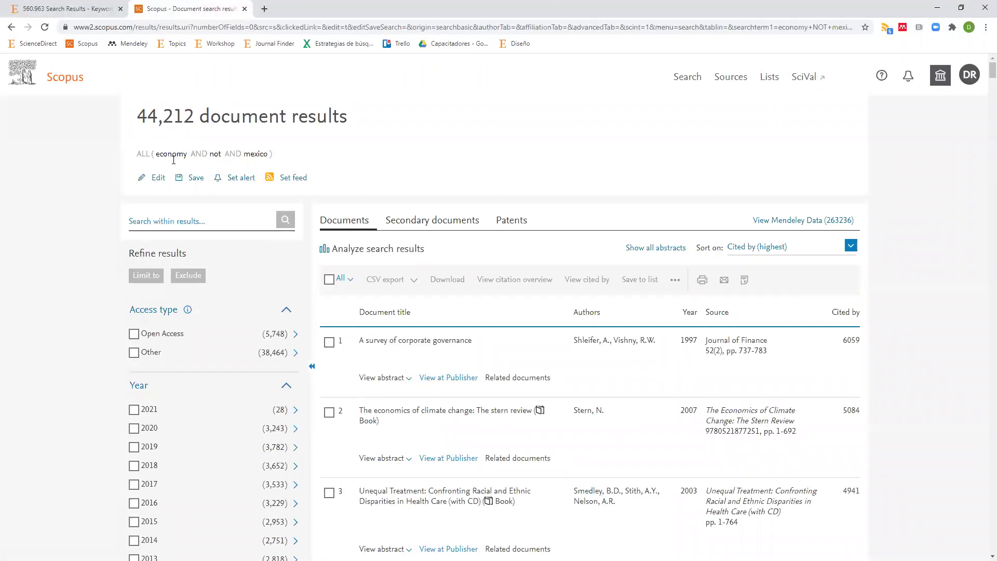
pyautogui.doubleClick(218, 155)
pyautogui.moveTo(210, 154); pyautogui.dragTo(220, 154)
# - Return to the Scopus search form, change the query to "economy AND NOT mexico" and run it
pyautogui.click(11, 27)
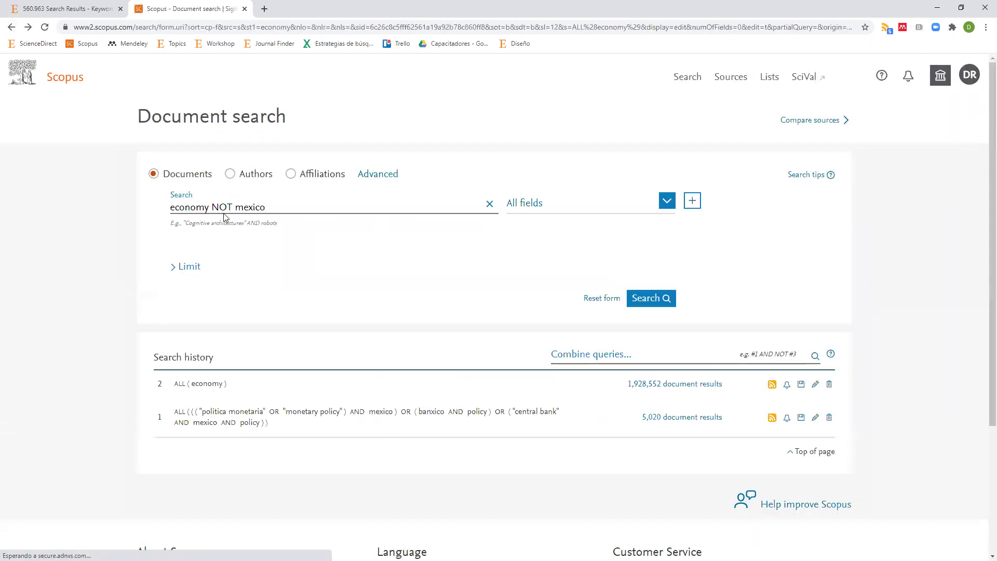
pyautogui.click(214, 207)
pyautogui.write('AND')
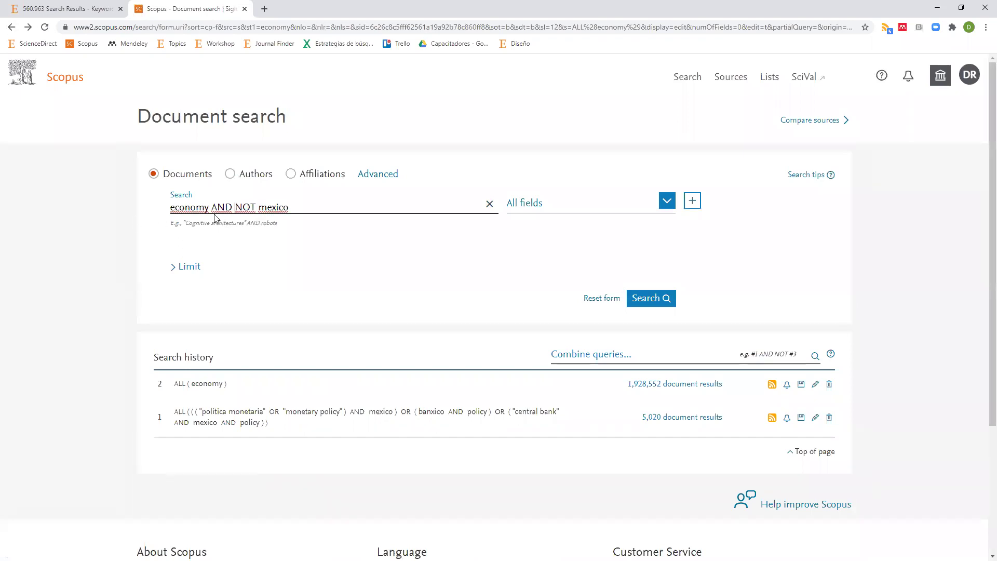
pyautogui.moveTo(211, 206); pyautogui.dragTo(256, 207)
pyautogui.click(662, 304)
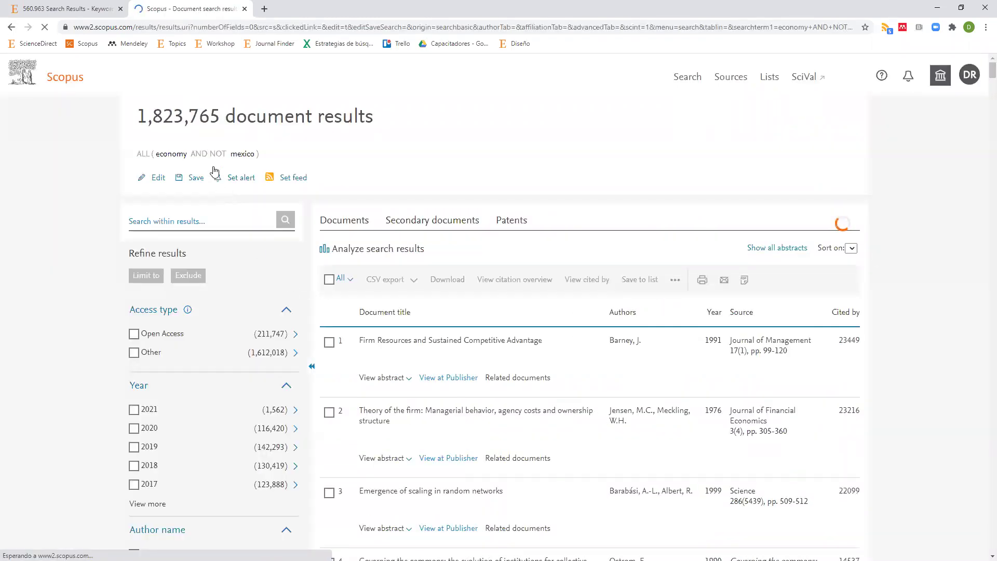
# - Highlight AND NOT in the executed Scopus query, and switch to ScienceDirect to examine its result filters
pyautogui.moveTo(214, 153); pyautogui.dragTo(226, 154)
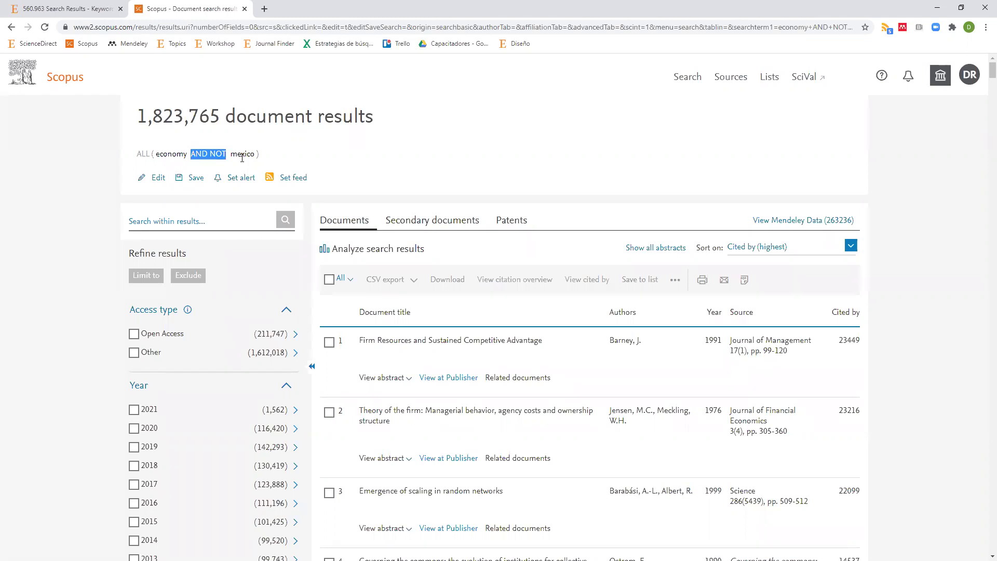
pyautogui.click(65, 9)
pyautogui.scroll(-3, 145, 181)
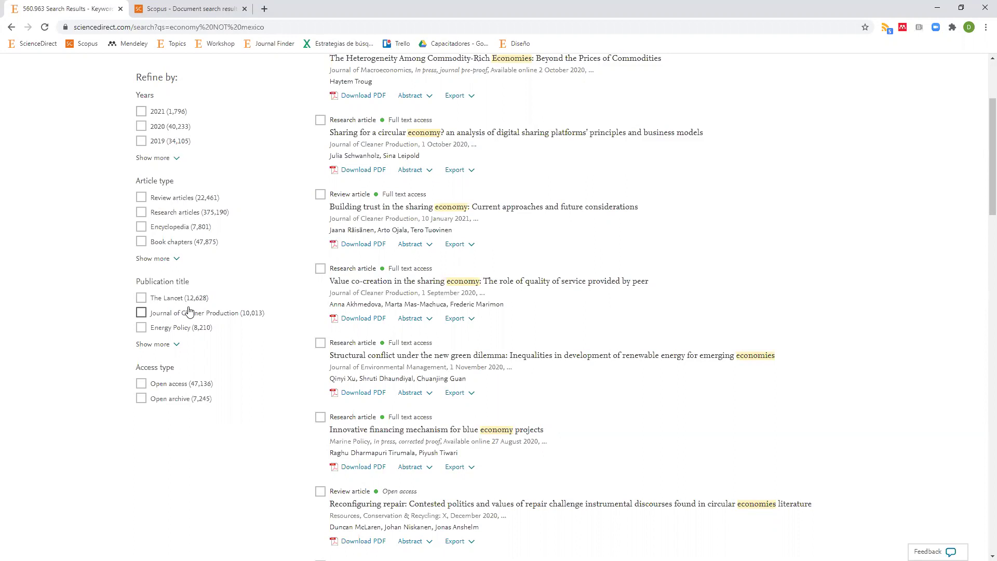
# - Return to Scopus and examine the refine filters for access type, year, author name, subject area and document type beside the results
pyautogui.click(189, 9)
pyautogui.scroll(-1, 234, 242)
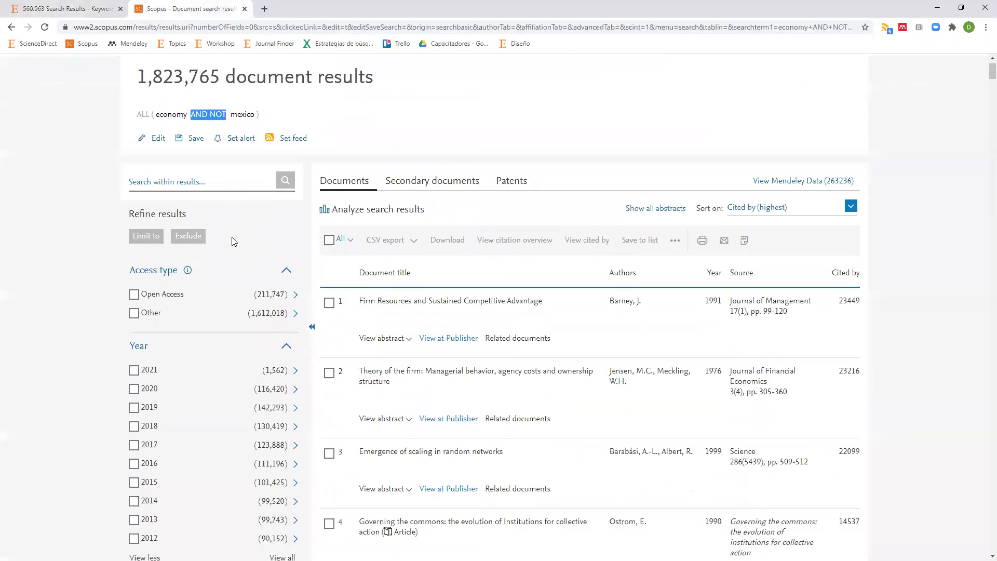
pyautogui.scroll(-2, 152, 203)
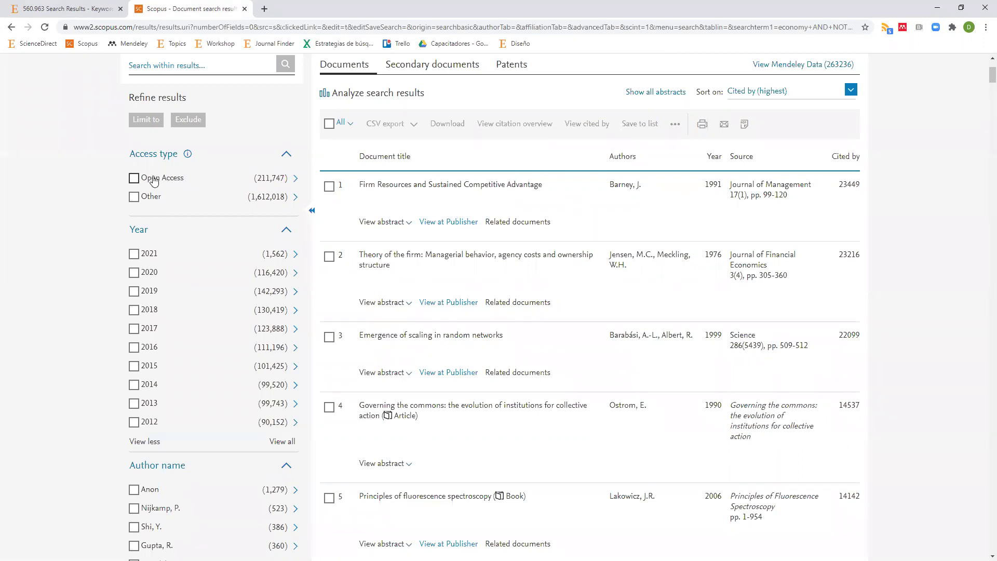
pyautogui.scroll(-6, 494, 311)
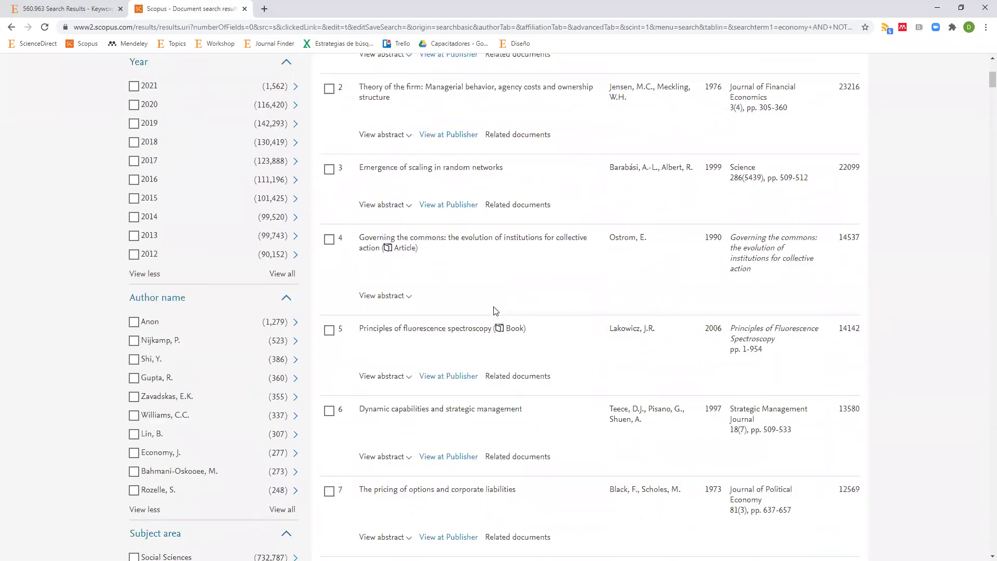
pyautogui.scroll(-8, 494, 310)
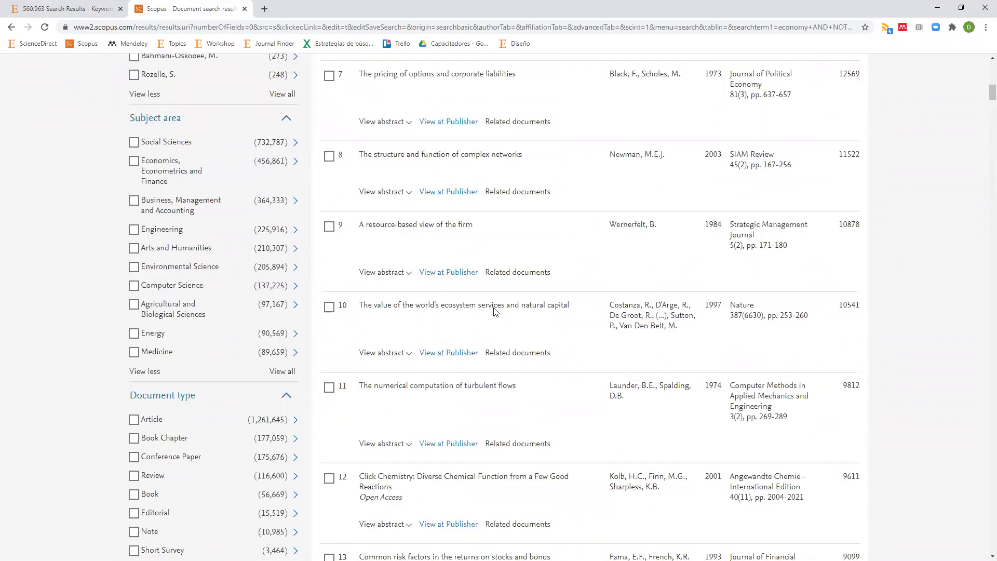
pyautogui.scroll(-1, 459, 309)
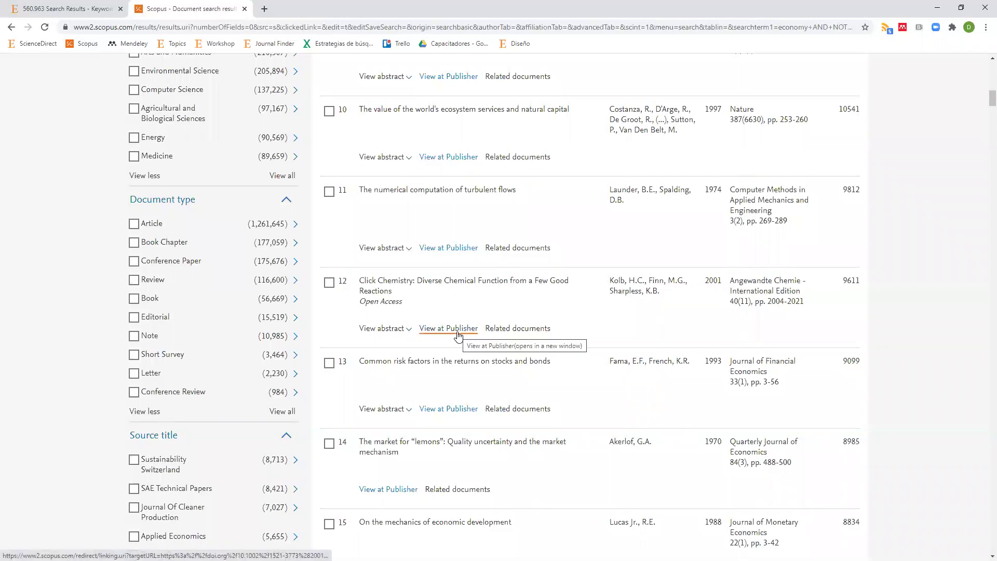
pyautogui.scroll(8, 458, 336)
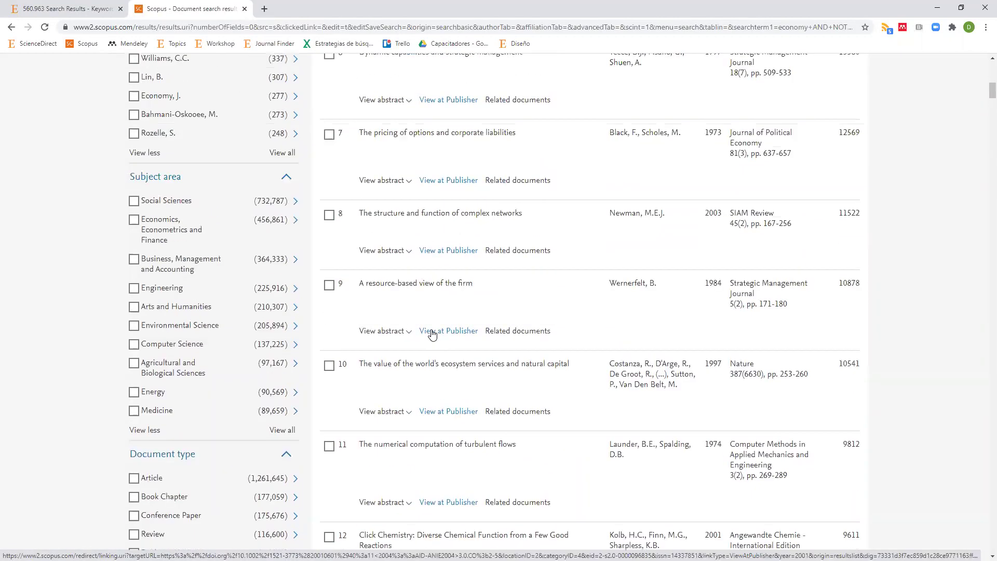
pyautogui.scroll(6, 208, 259)
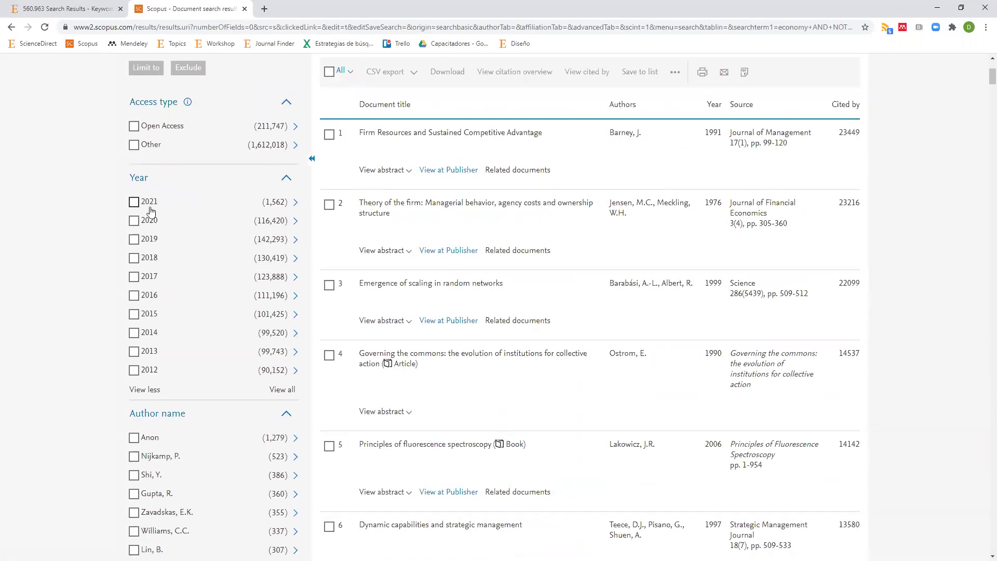
# - Review the full set of Scopus refine filters, from year through keyword and affiliation to source type and language
pyautogui.scroll(-2, 177, 289)
pyautogui.scroll(-7, 177, 289)
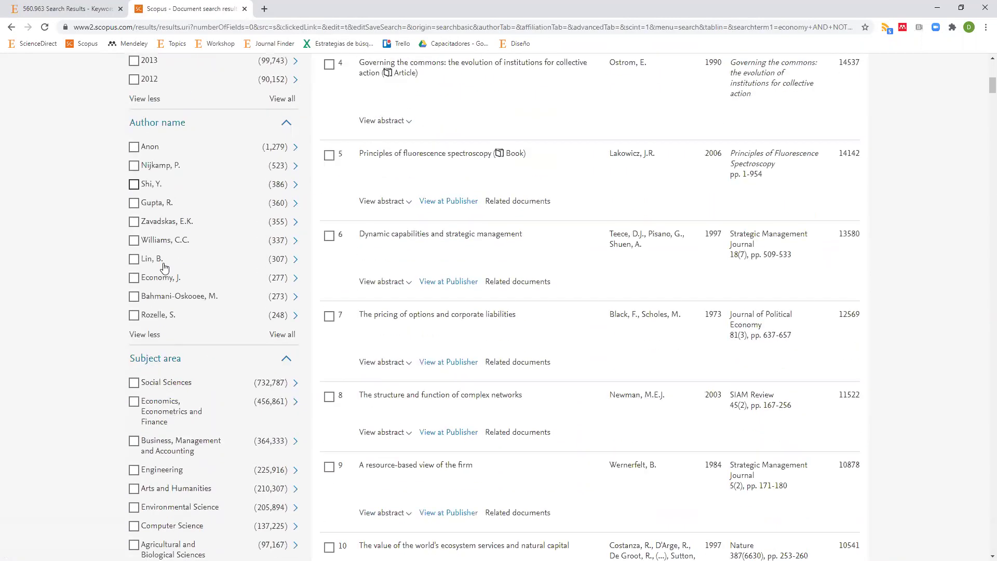
pyautogui.scroll(-10, 171, 250)
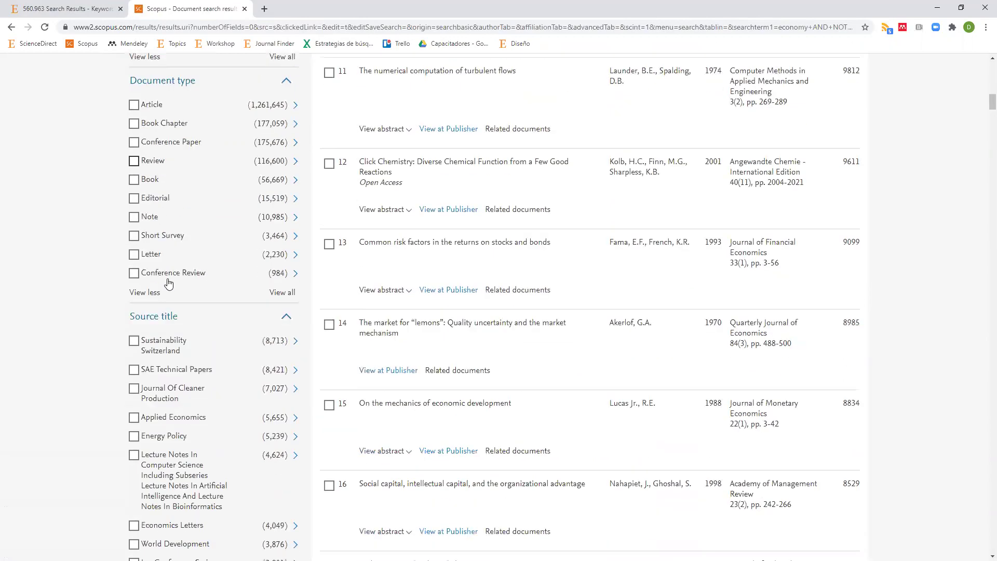
pyautogui.scroll(-20, 164, 268)
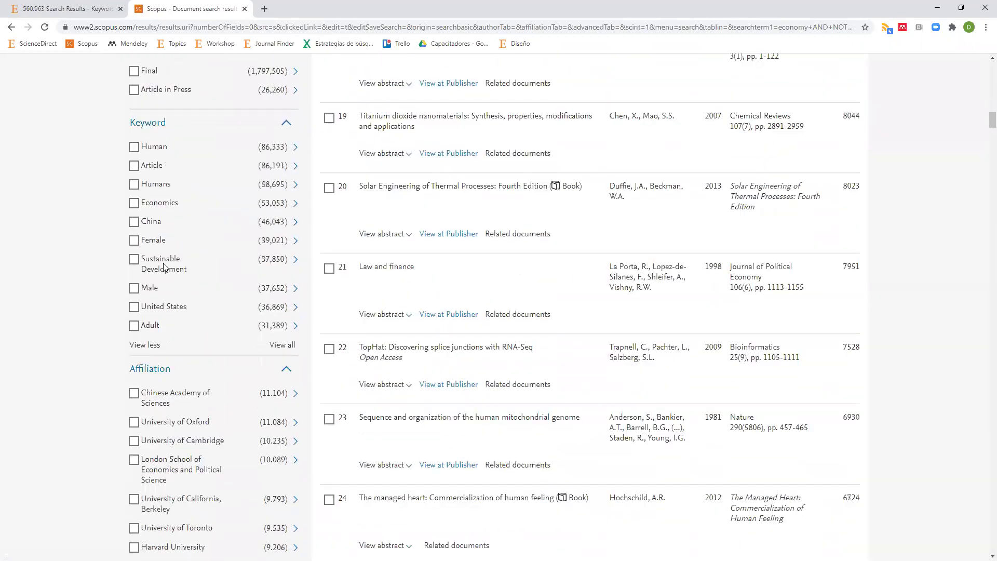
pyautogui.scroll(-7, 189, 390)
pyautogui.scroll(16, 189, 390)
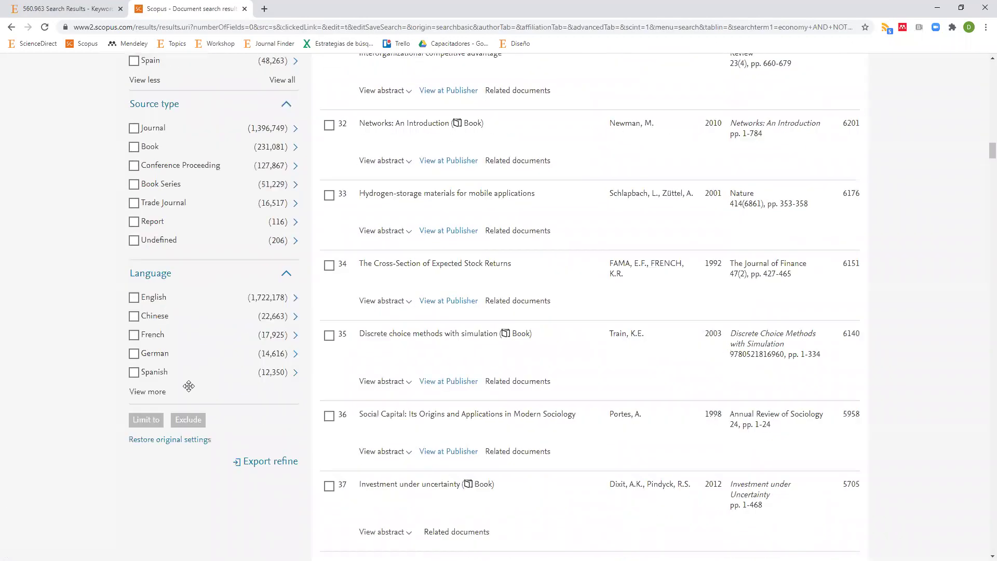
pyautogui.scroll(10, 189, 391)
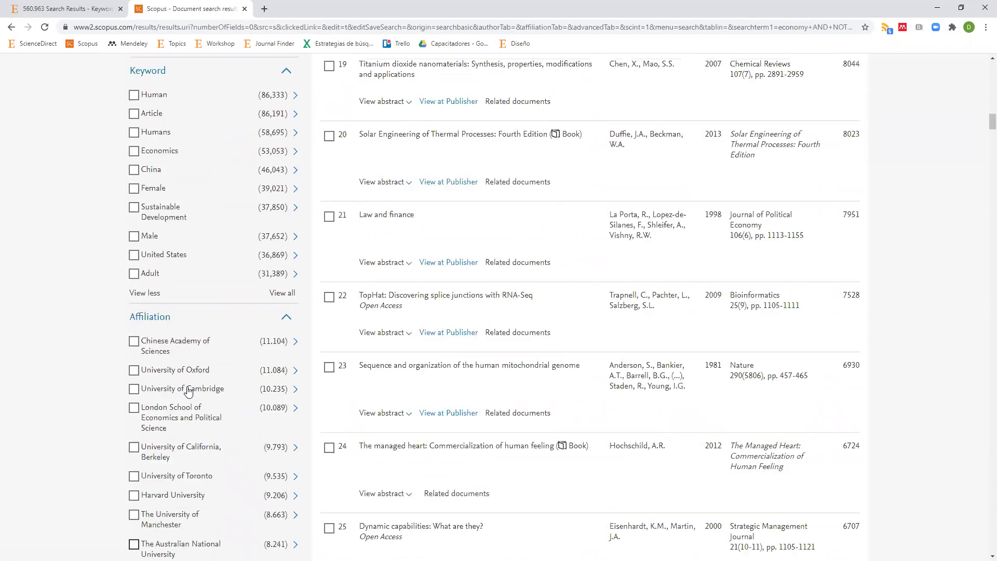
pyautogui.scroll(9, 189, 390)
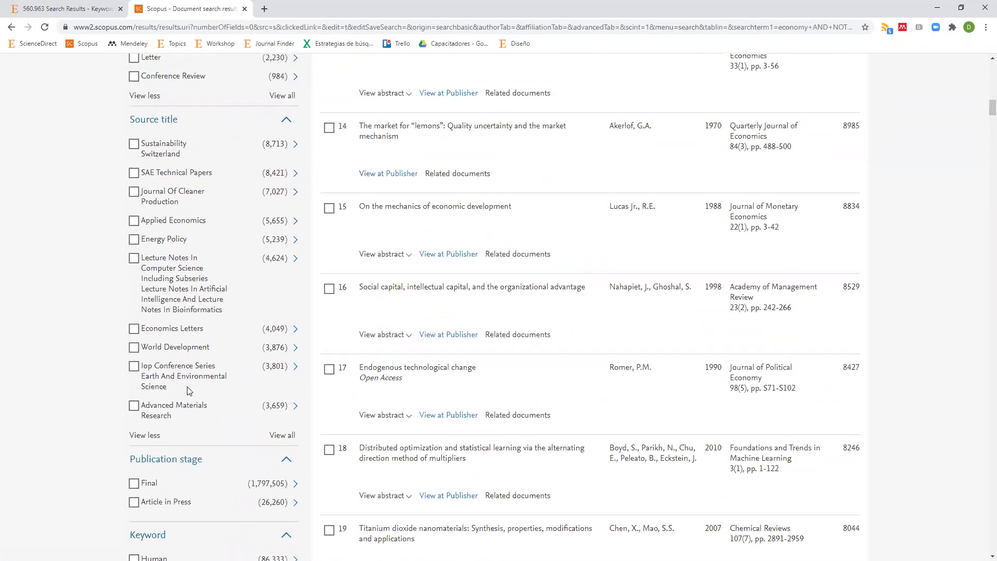
pyautogui.scroll(1, 186, 307)
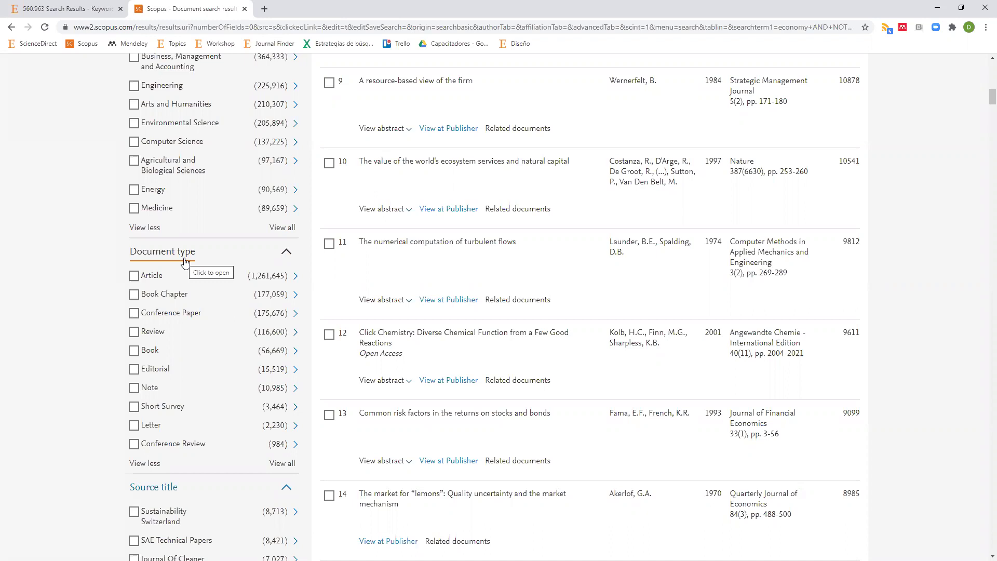
pyautogui.scroll(15, 185, 261)
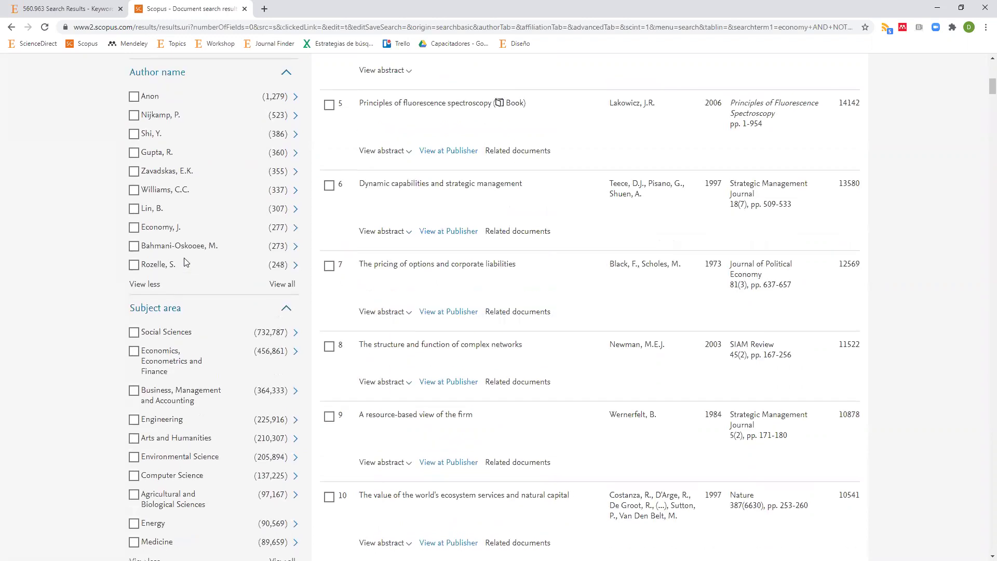
pyautogui.scroll(3, 185, 261)
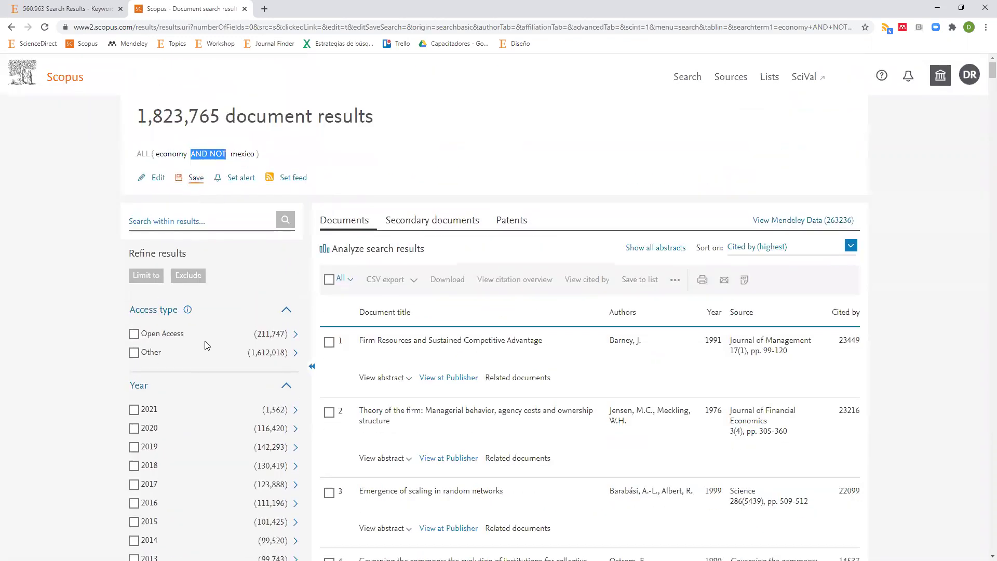
# - Select Article, Conference Paper and Review as document types in the Scopus refine filters
pyautogui.scroll(-5, 205, 340)
pyautogui.scroll(-4, 198, 340)
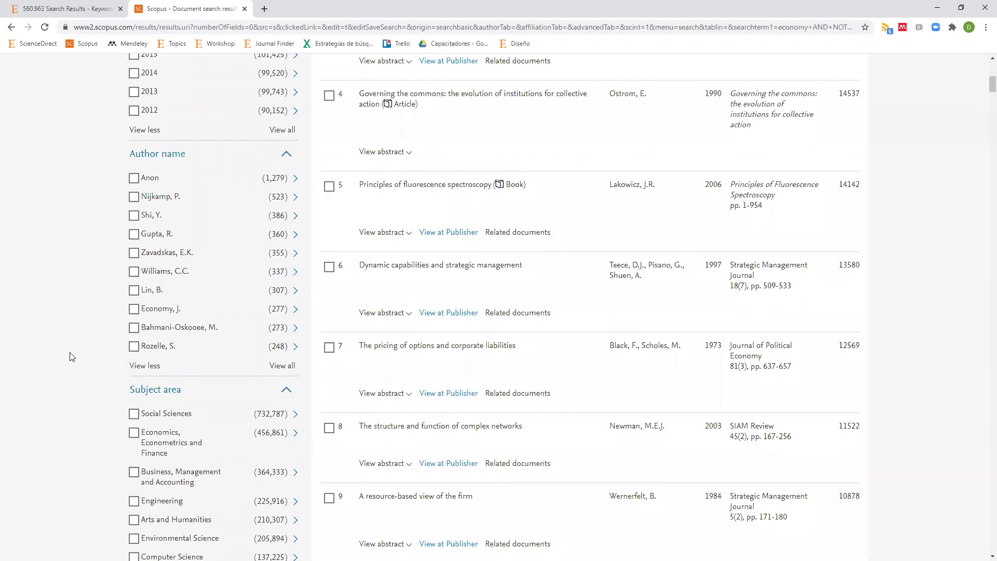
pyautogui.scroll(2, 73, 352)
pyautogui.scroll(-5, 95, 372)
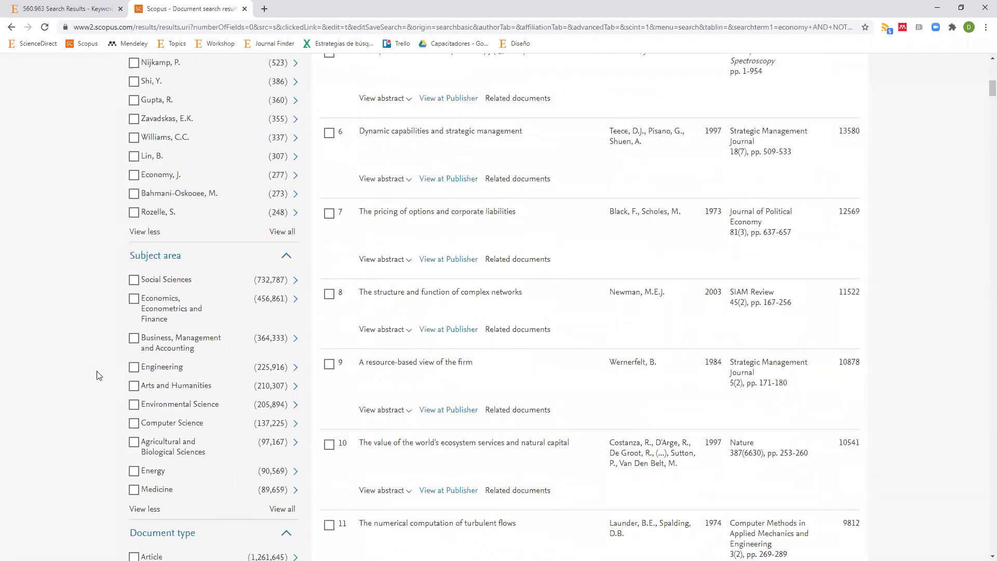
pyautogui.scroll(-4, 185, 298)
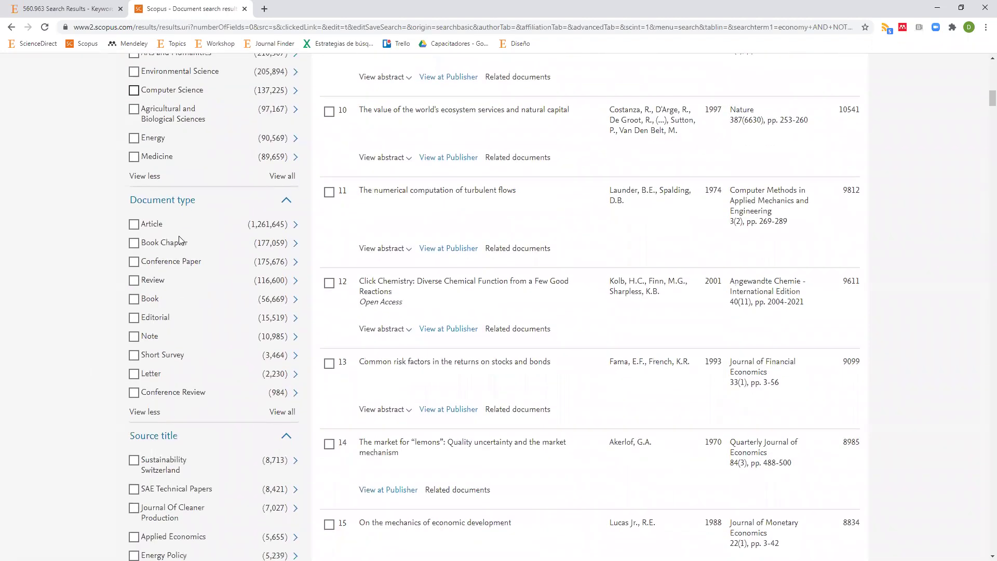
pyautogui.click(133, 228)
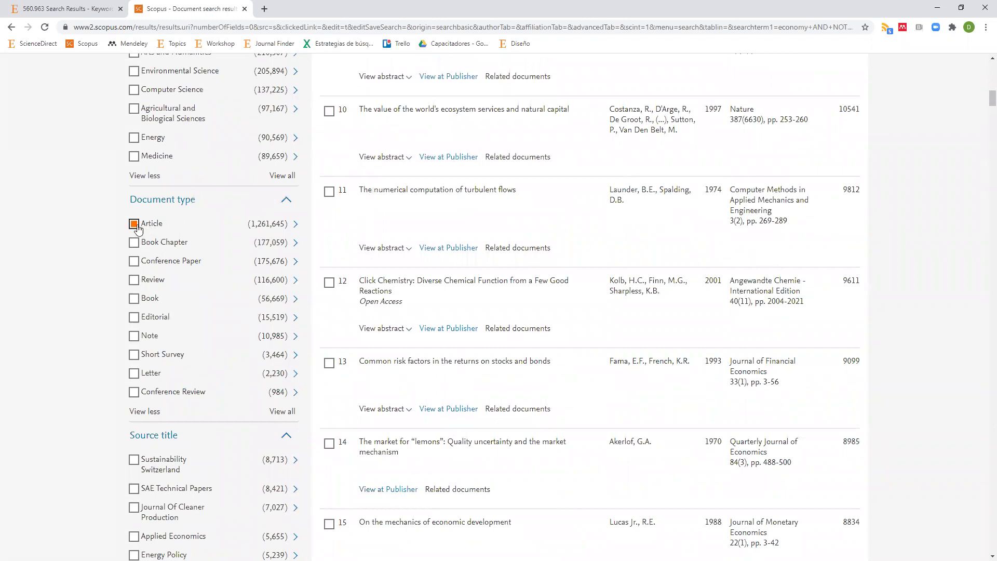
pyautogui.click(134, 262)
pyautogui.click(134, 281)
# - Examine the Limit to and Exclude options in relation to the selected document types
pyautogui.scroll(6, 156, 384)
pyautogui.scroll(5, 176, 387)
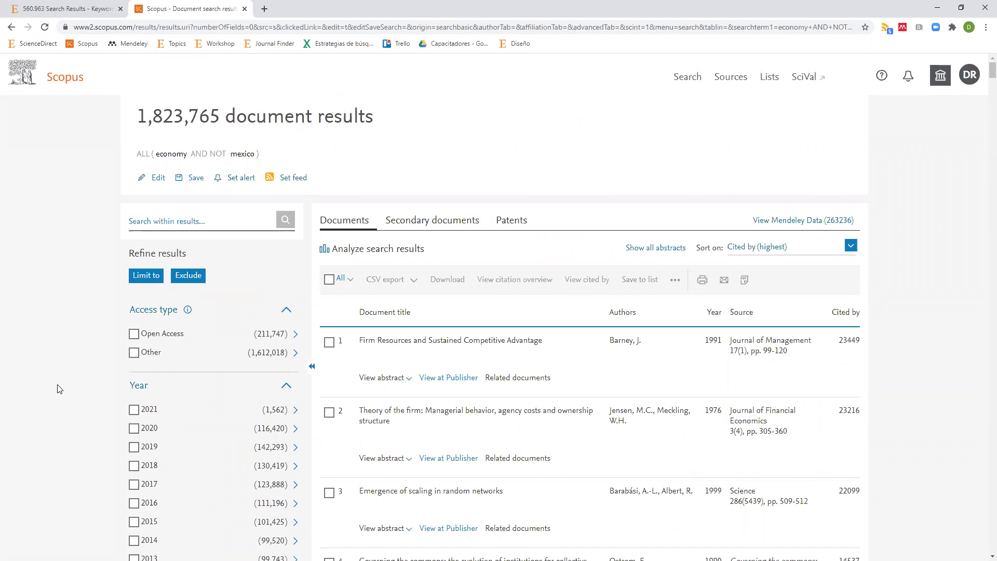
pyautogui.scroll(-4, 204, 404)
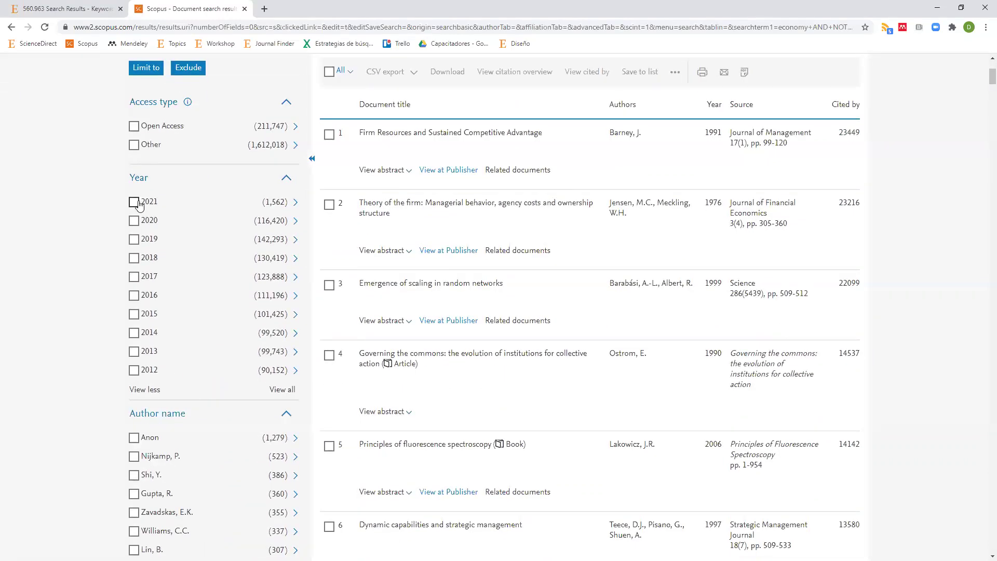
pyautogui.scroll(-20, 138, 416)
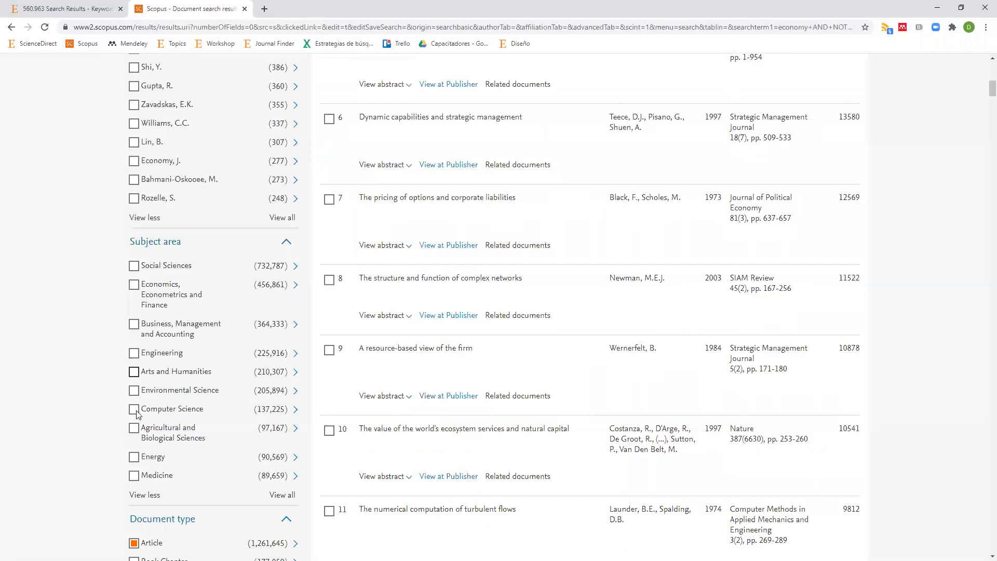
pyautogui.scroll(20, 139, 415)
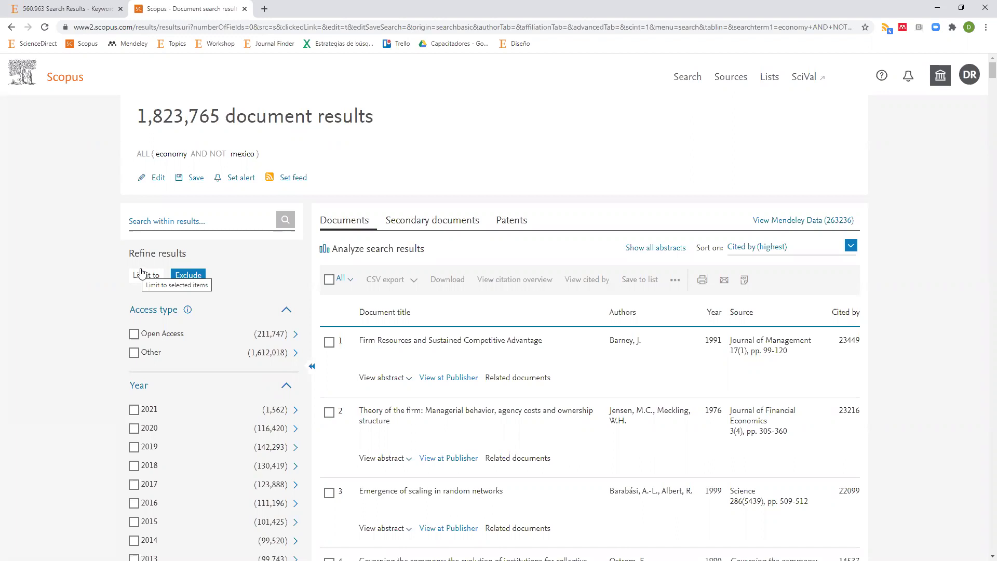
pyautogui.scroll(-5, 217, 309)
pyautogui.scroll(-12, 217, 309)
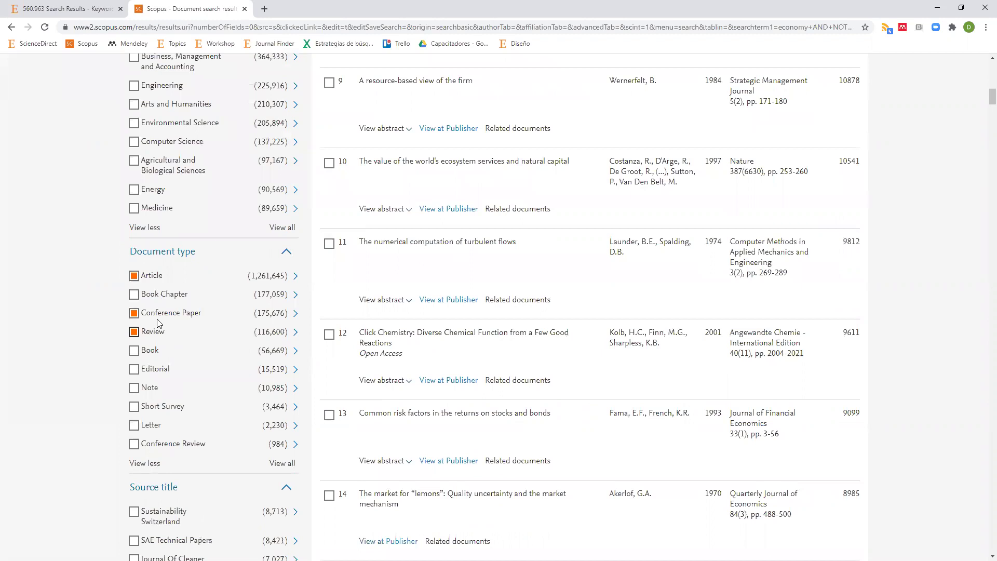
pyautogui.scroll(8, 198, 316)
pyautogui.scroll(9, 201, 317)
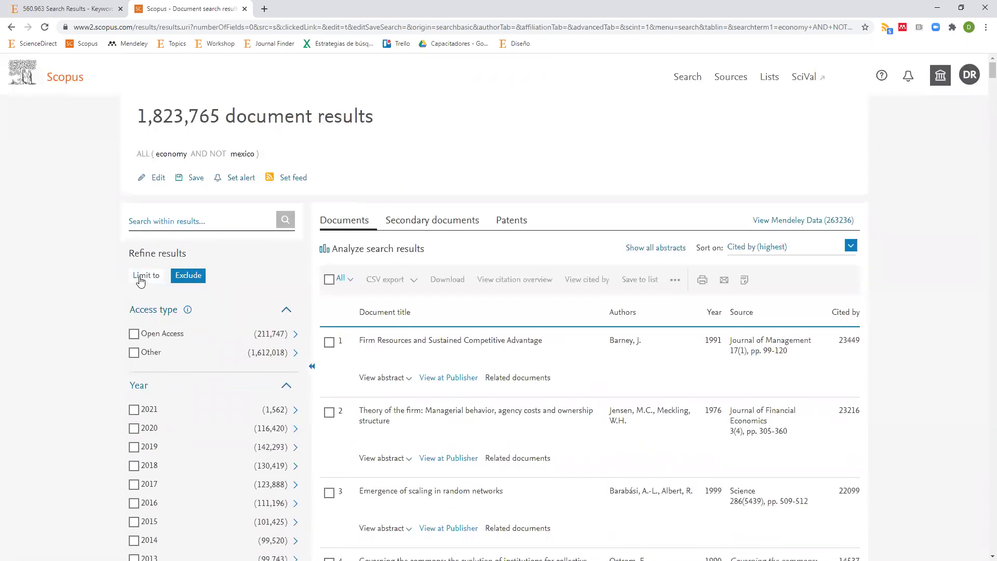
pyautogui.scroll(-18, 136, 288)
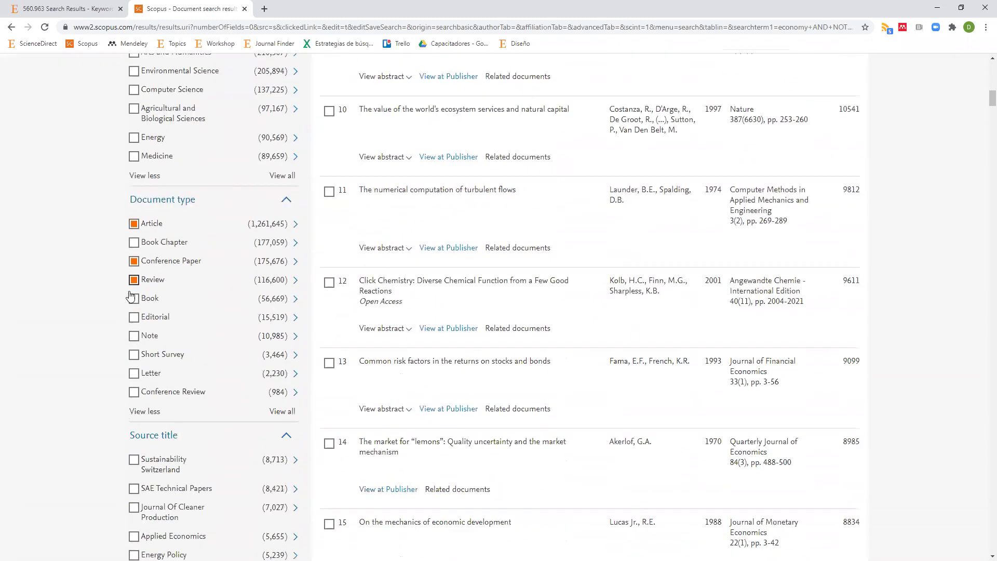
pyautogui.scroll(1, 172, 336)
pyautogui.scroll(17, 176, 335)
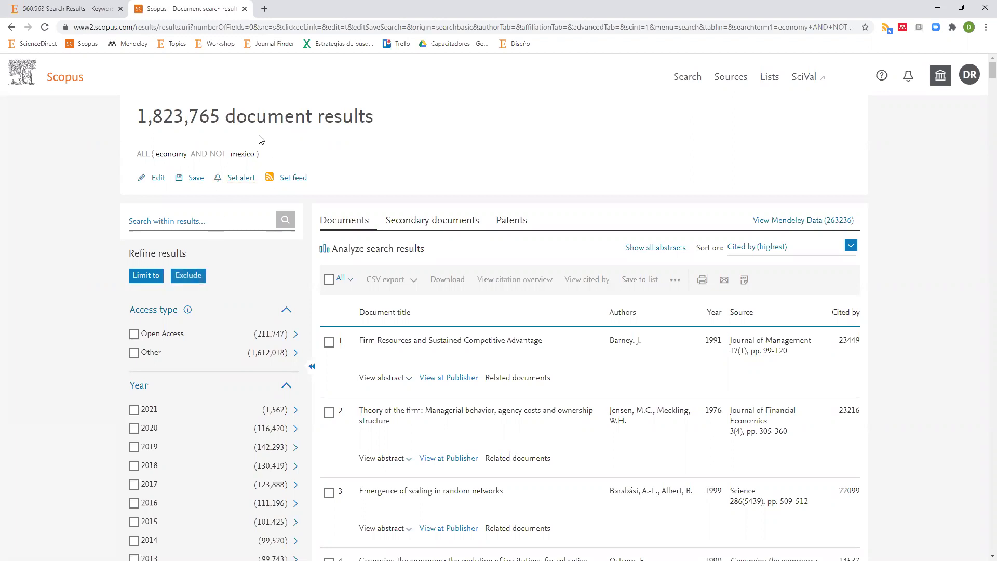
# - Review the Scopus refine filters from access type and year through document type, keyword and affiliation
pyautogui.scroll(-3, 261, 139)
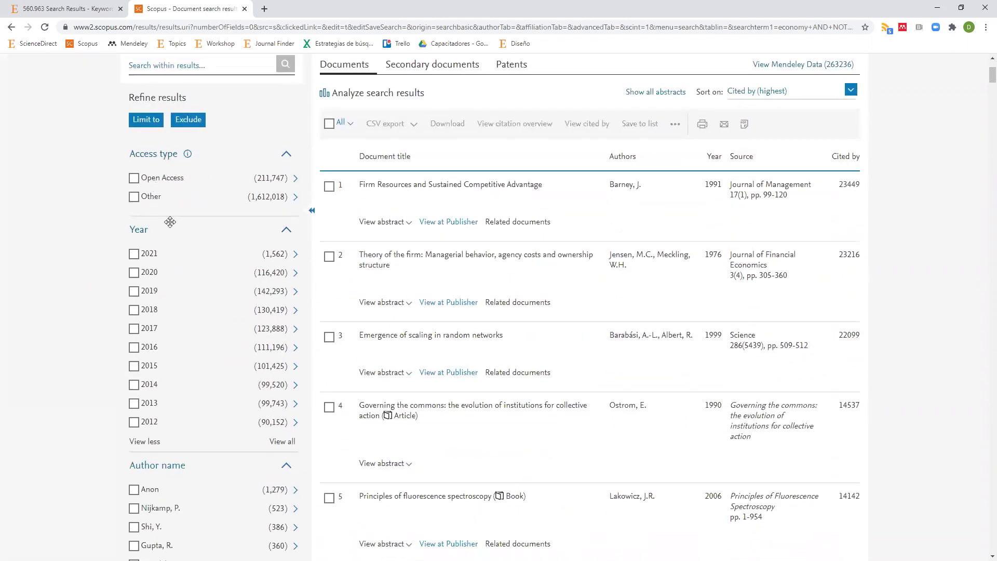
pyautogui.scroll(-3, 258, 193)
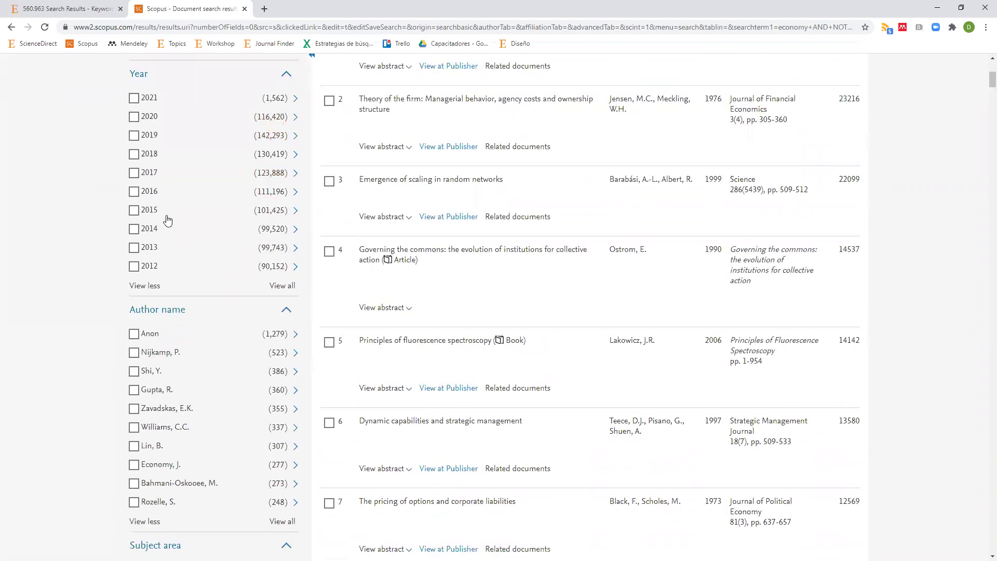
pyautogui.scroll(-5, 164, 195)
pyautogui.scroll(-7, 164, 194)
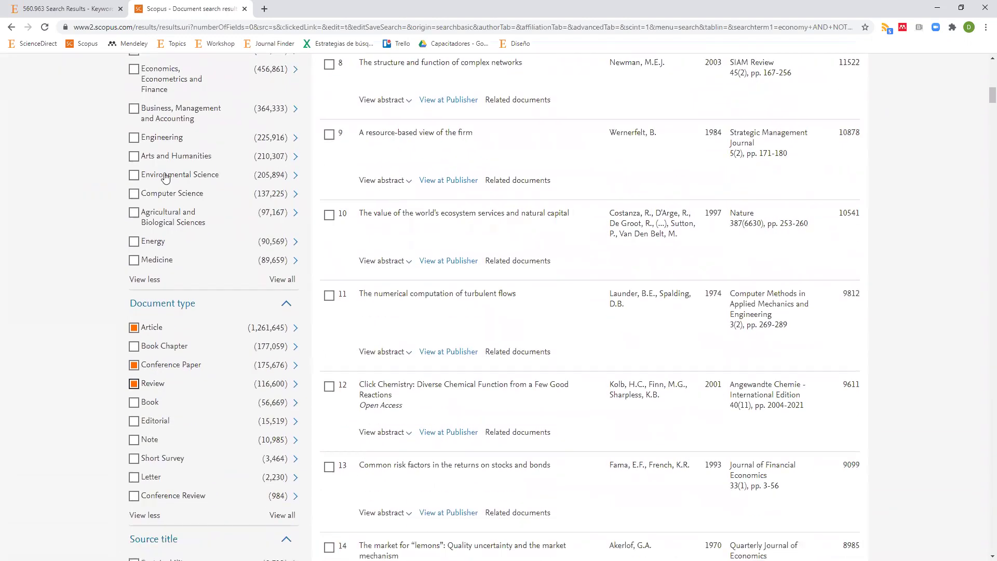
pyautogui.scroll(-15, 164, 177)
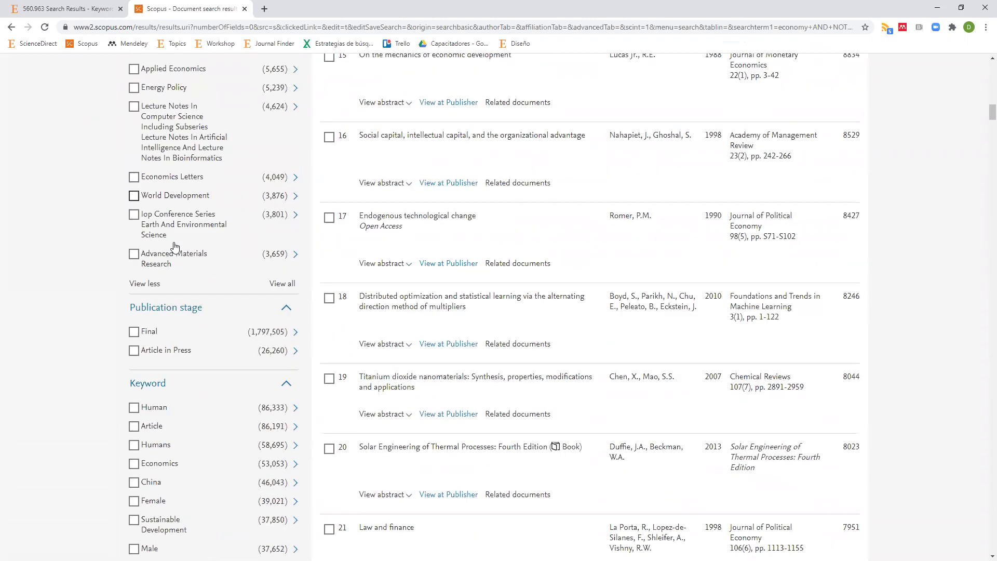
pyautogui.scroll(-5, 175, 248)
pyautogui.scroll(3, 151, 221)
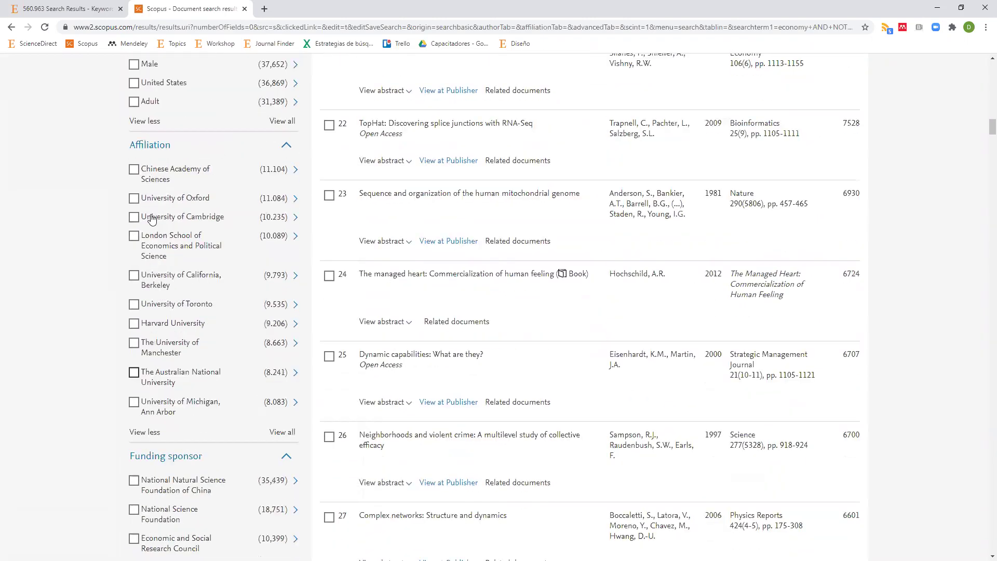
# - Examine the Keyword, Publication stage and Subject area filters again beside the Scopus results
pyautogui.scroll(4, 150, 221)
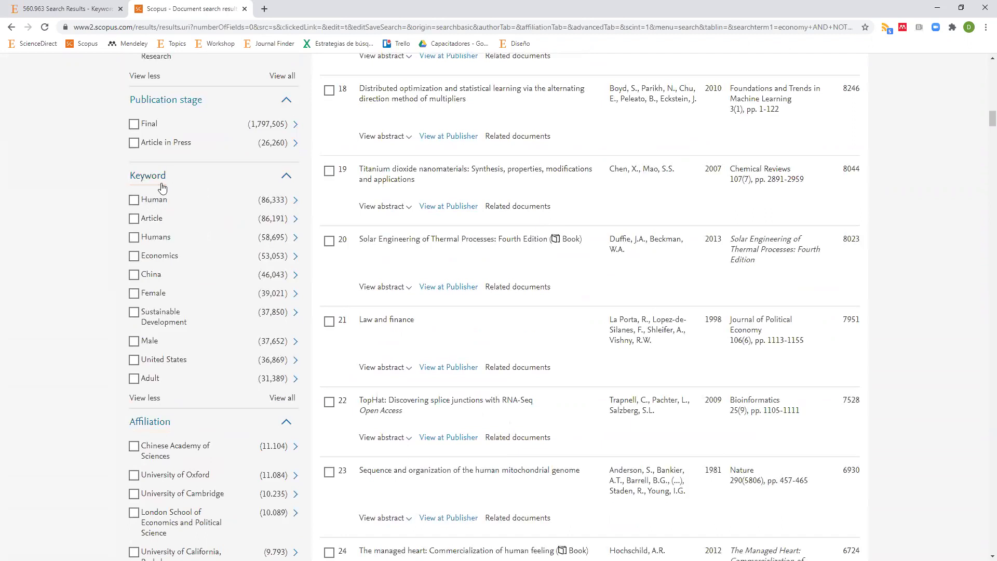
pyautogui.scroll(4, 167, 244)
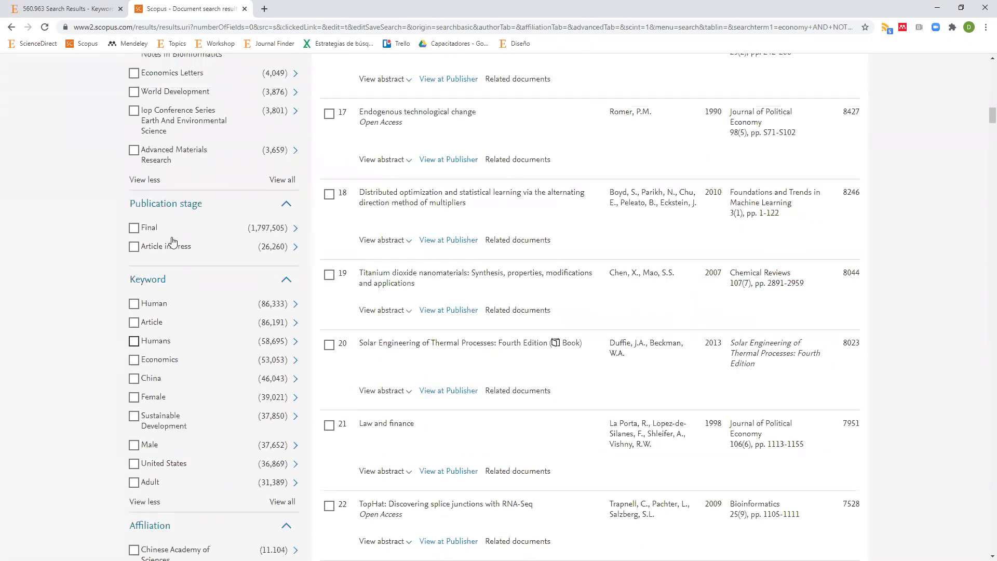
pyautogui.scroll(13, 167, 245)
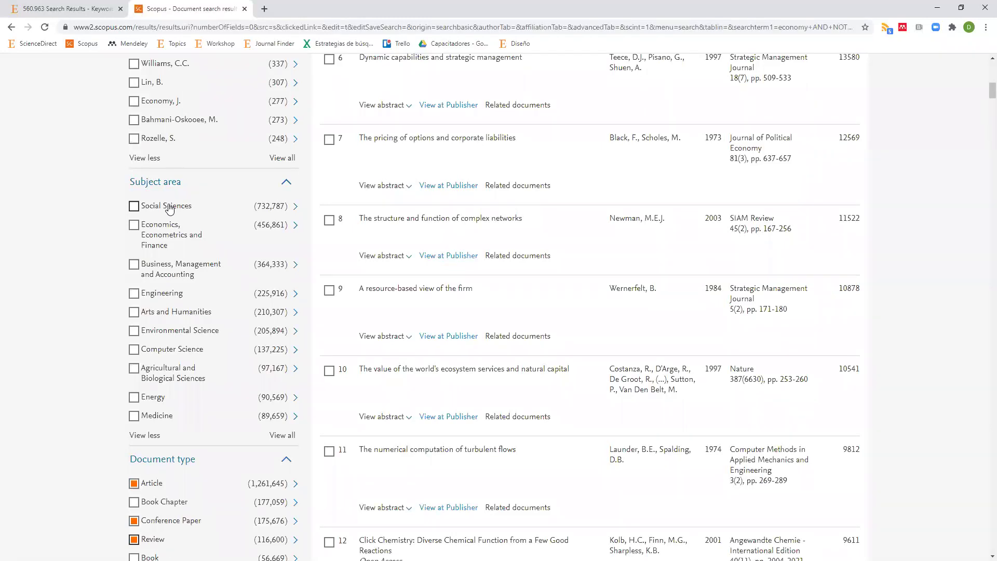
pyautogui.scroll(-12, 169, 209)
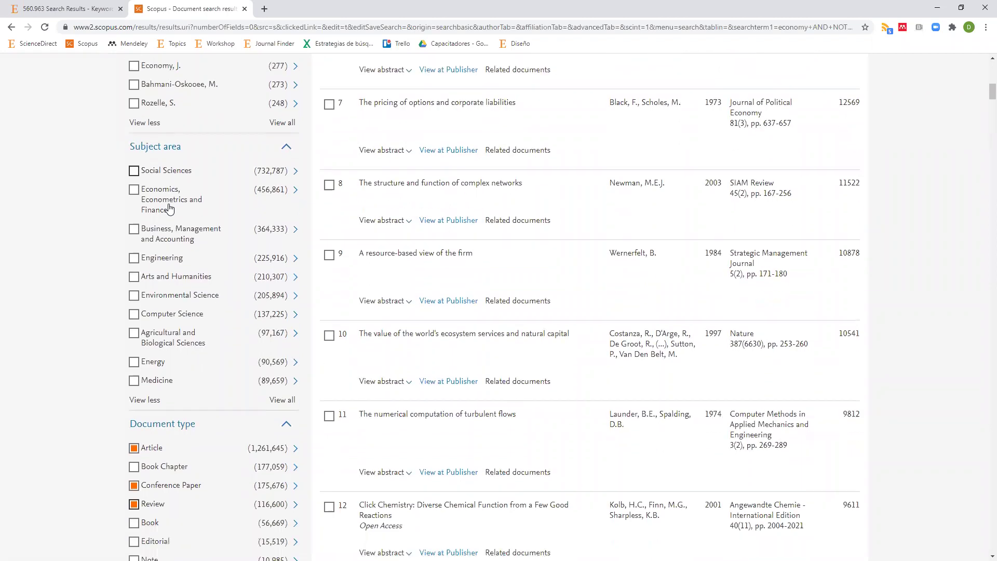
pyautogui.scroll(-5, 148, 245)
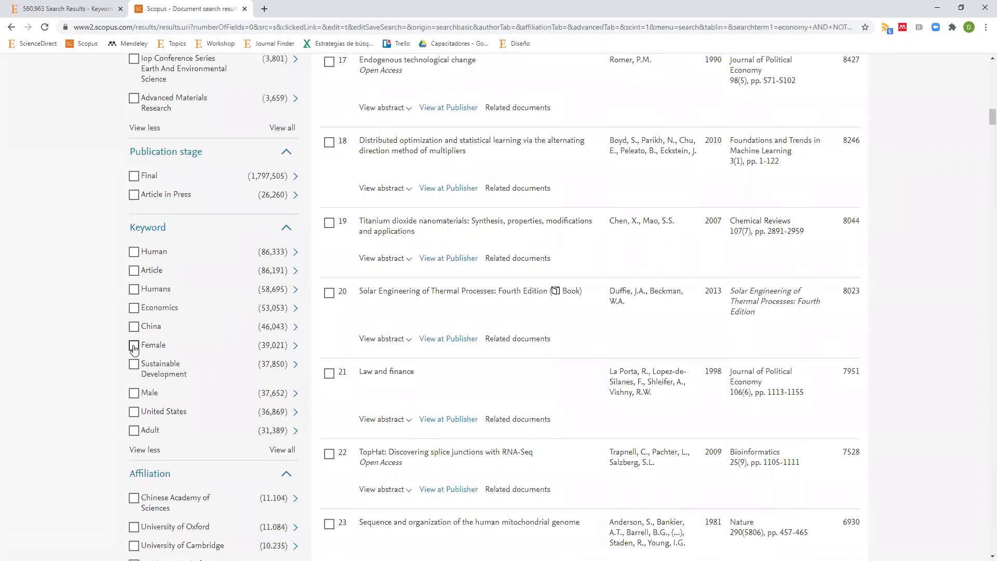
pyautogui.scroll(6, 202, 338)
pyautogui.scroll(15, 202, 339)
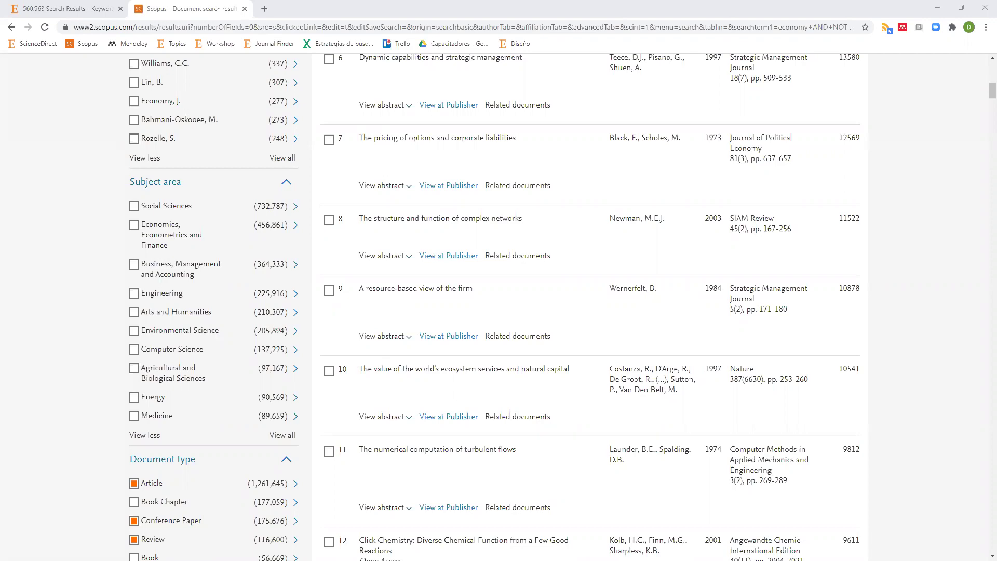
pyautogui.hotkey('alt', 'Tab')
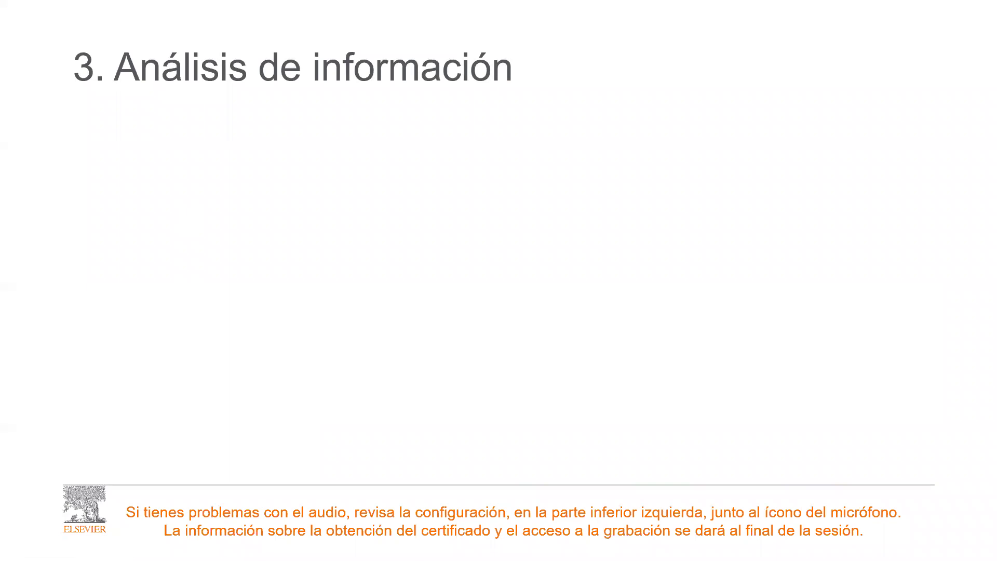
pyautogui.press('Right')
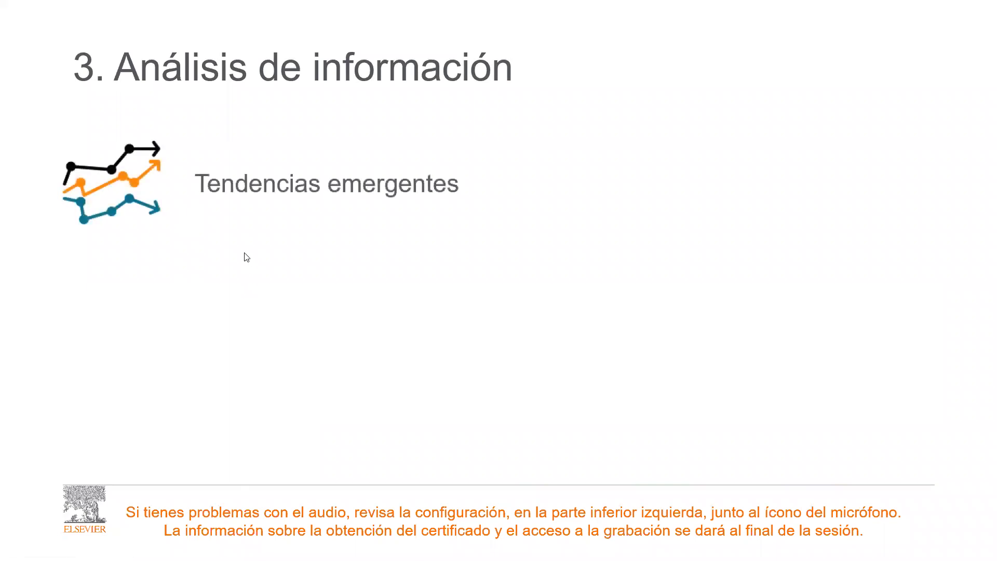
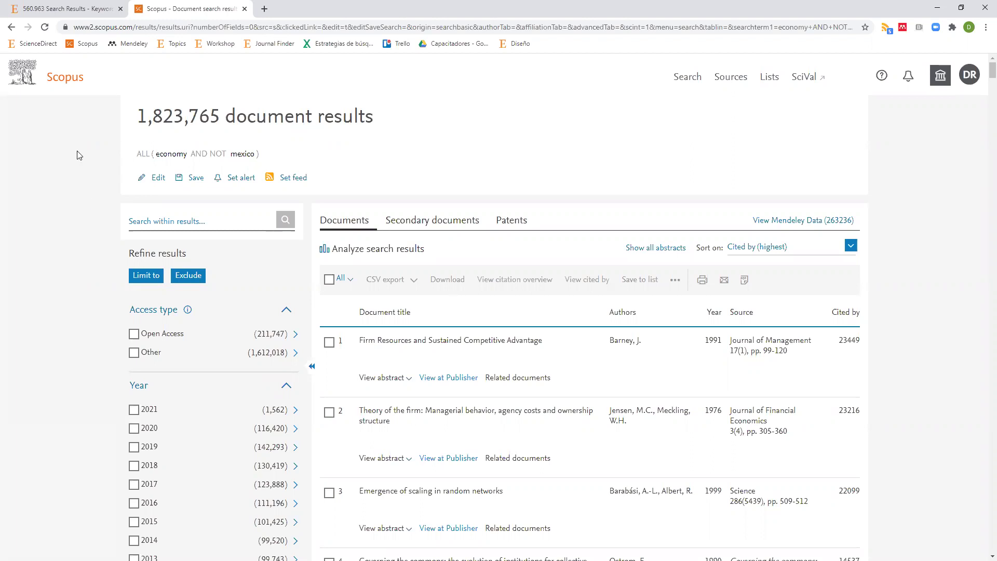
# - Open the Scopus advanced search for the current query and examine the PRE/ and W/ proximity operators
pyautogui.click(49, 74)
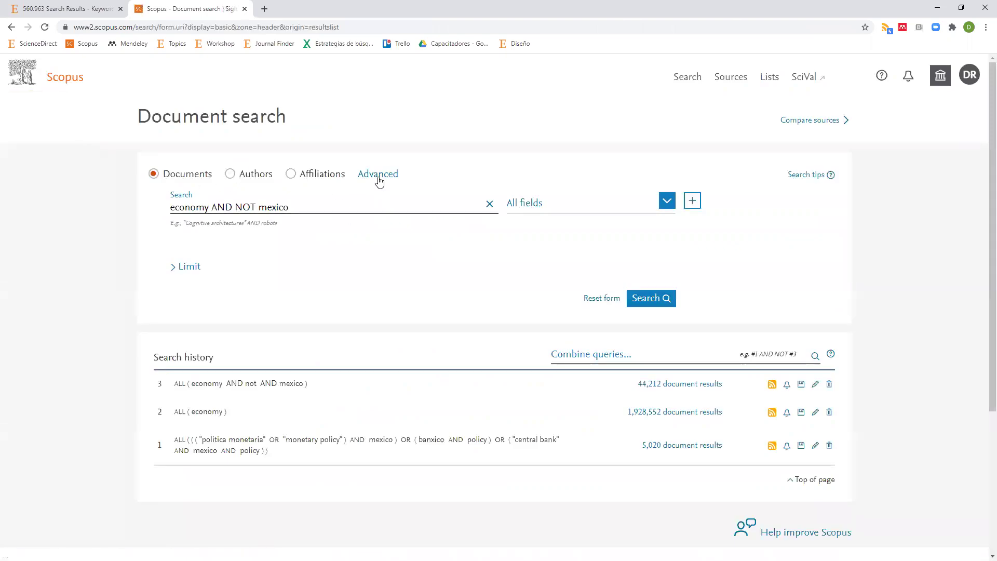
pyautogui.click(380, 179)
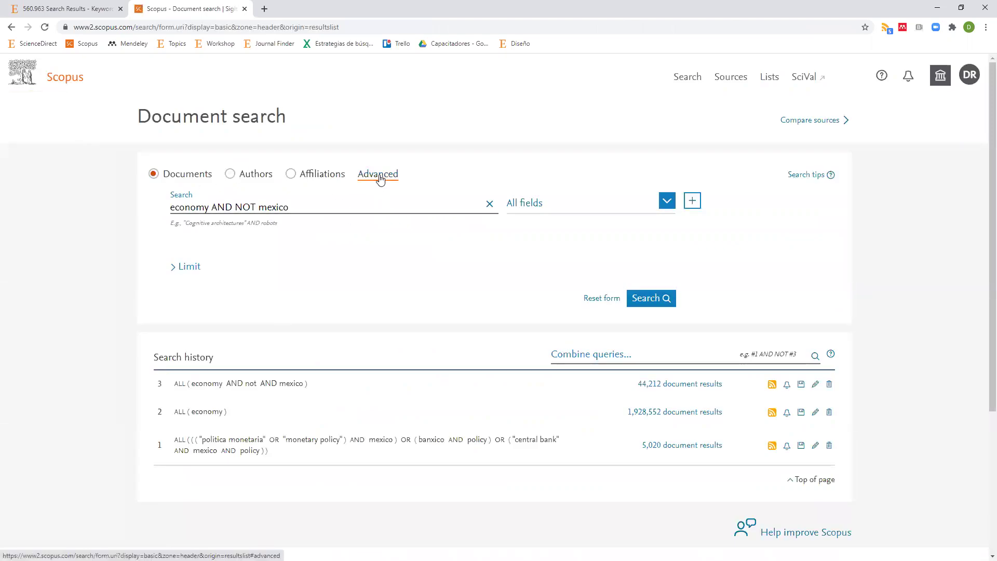
pyautogui.click(75, 9)
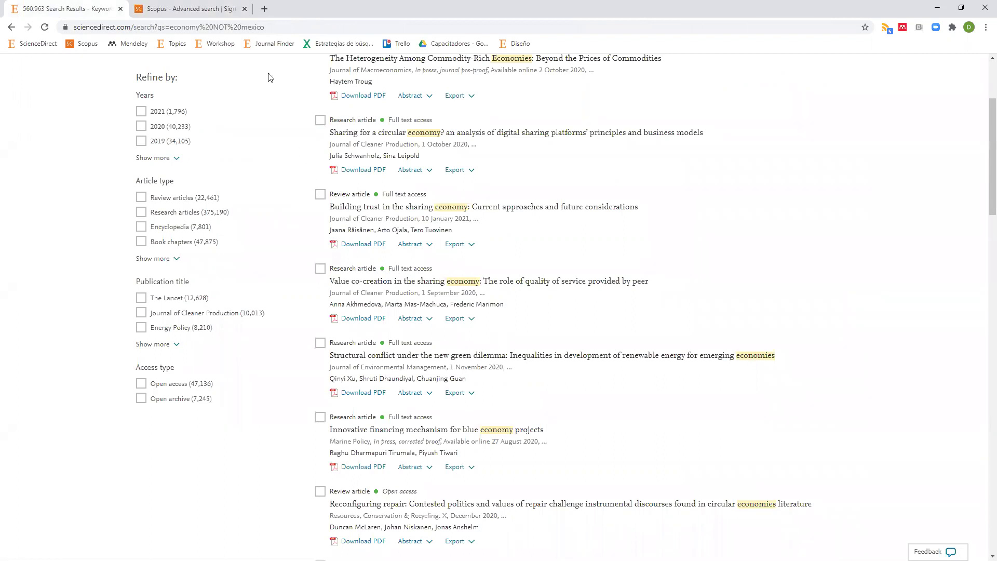
pyautogui.click(201, 11)
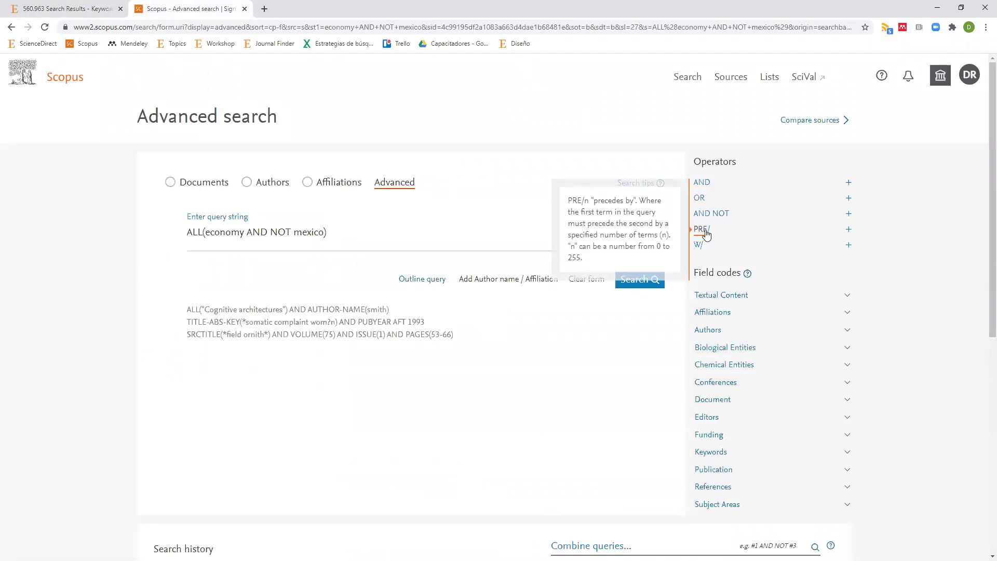
pyautogui.moveTo(699, 250)
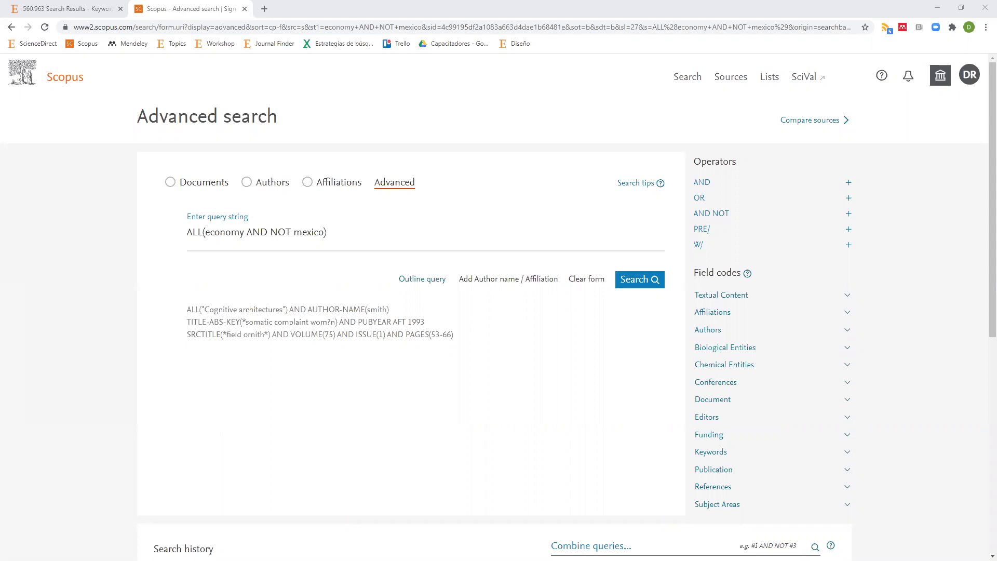
# - Return ScienceDirect to its home page and Scopus to its basic Document search page
pyautogui.click(71, 9)
pyautogui.scroll(1, 752, 176)
pyautogui.scroll(3, 751, 176)
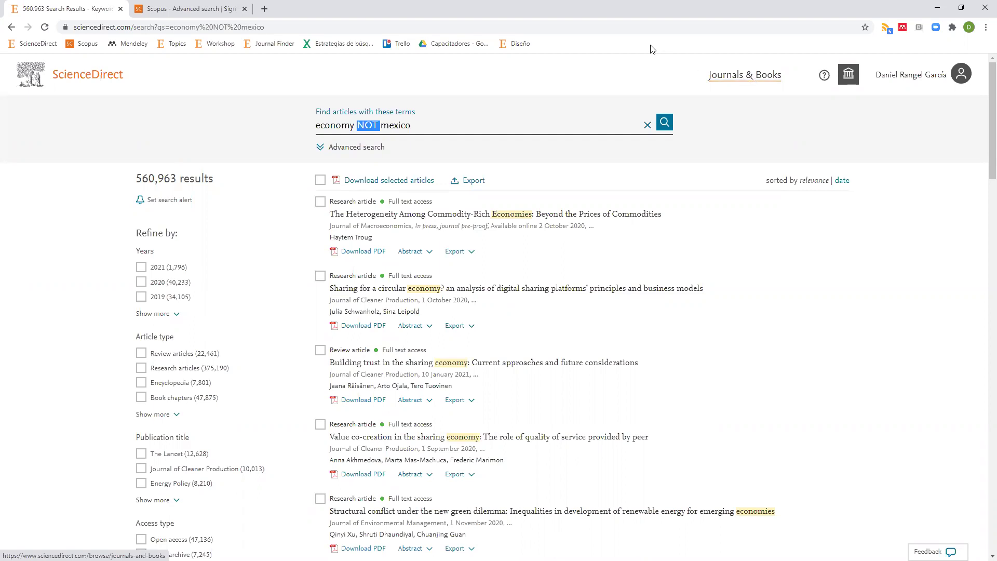
pyautogui.click(71, 78)
pyautogui.click(189, 9)
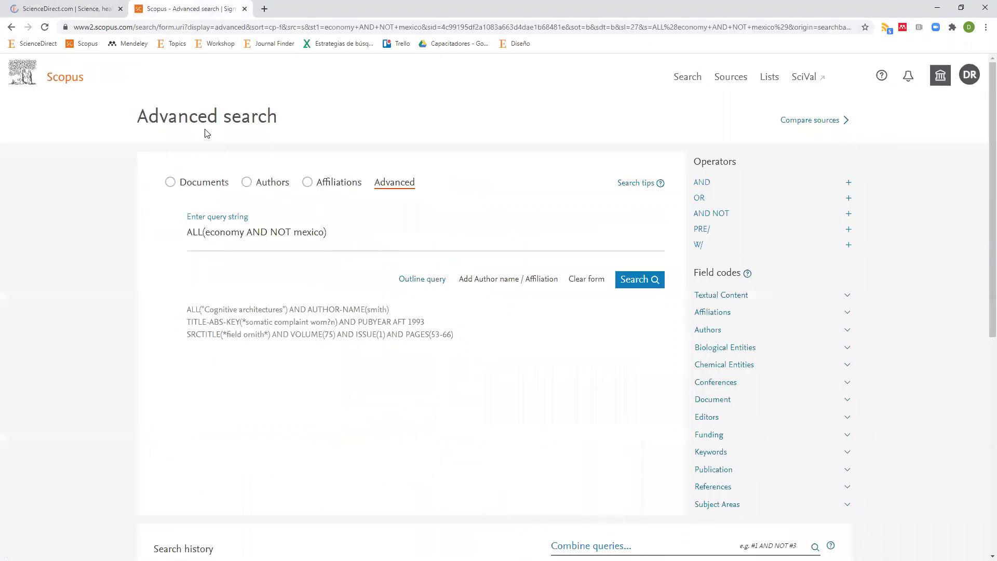
pyautogui.click(61, 82)
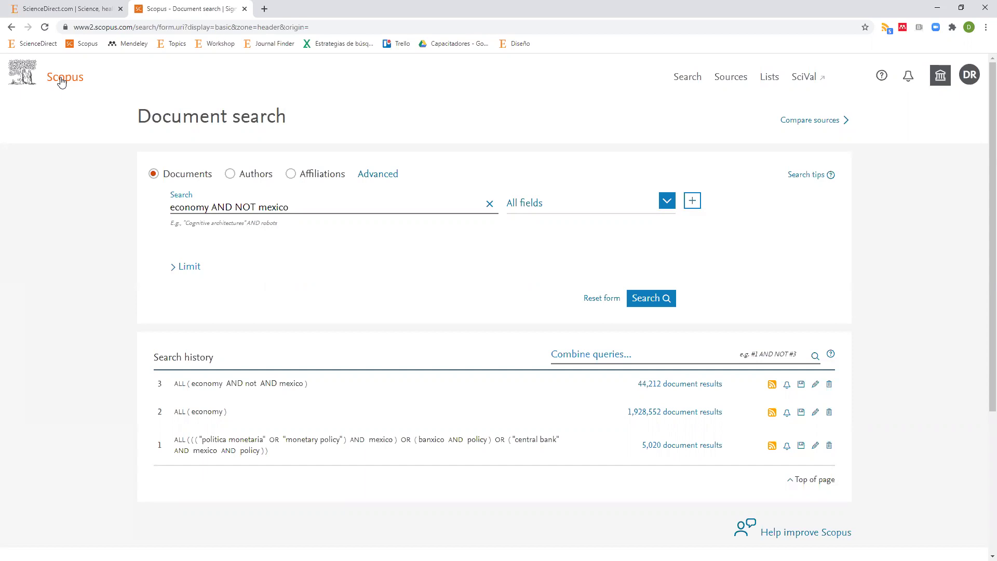
# - Switch to ScienceDirect and enter quimica as the keyword in the home page search
pyautogui.click(71, 9)
pyautogui.click(236, 138)
pyautogui.click(328, 141)
pyautogui.click(251, 144)
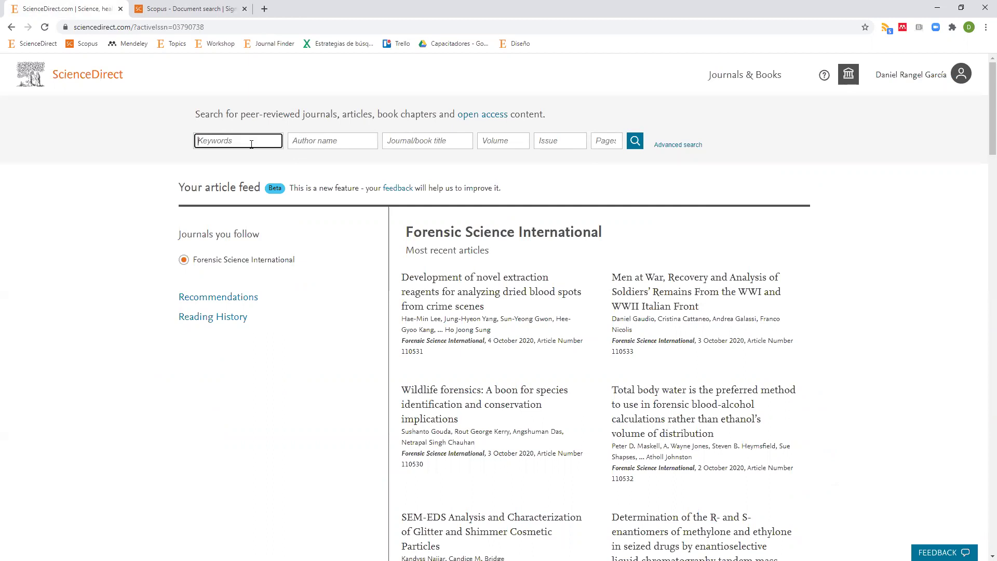
pyautogui.write('quijote')
pyautogui.press('BackSpace')
pyautogui.press('BackSpace')
pyautogui.press('BackSpace')
pyautogui.write('mica')
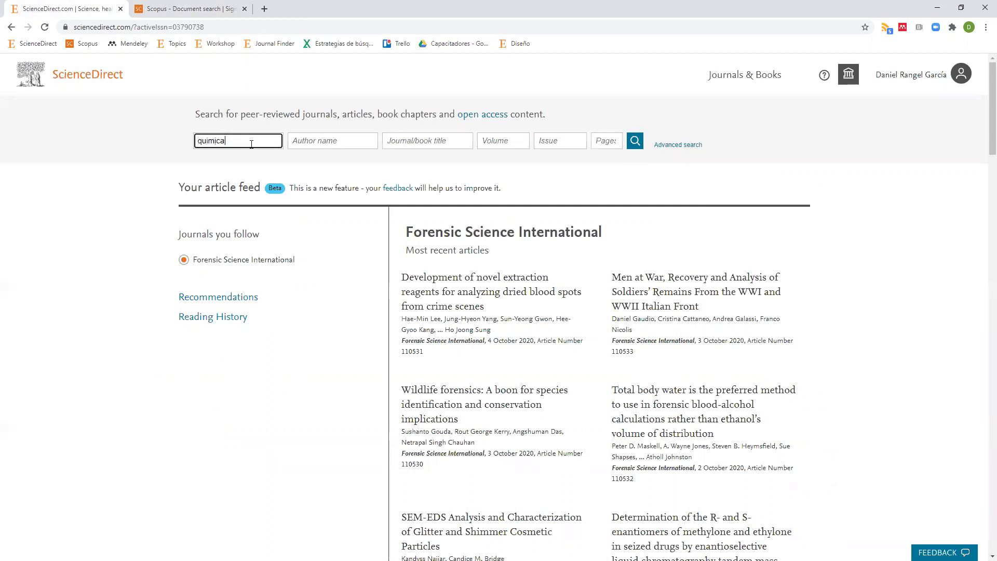
# - Enter an author's surname in ScienceDirect's author name field and clear it again
pyautogui.click(319, 145)
pyautogui.write('rangel')
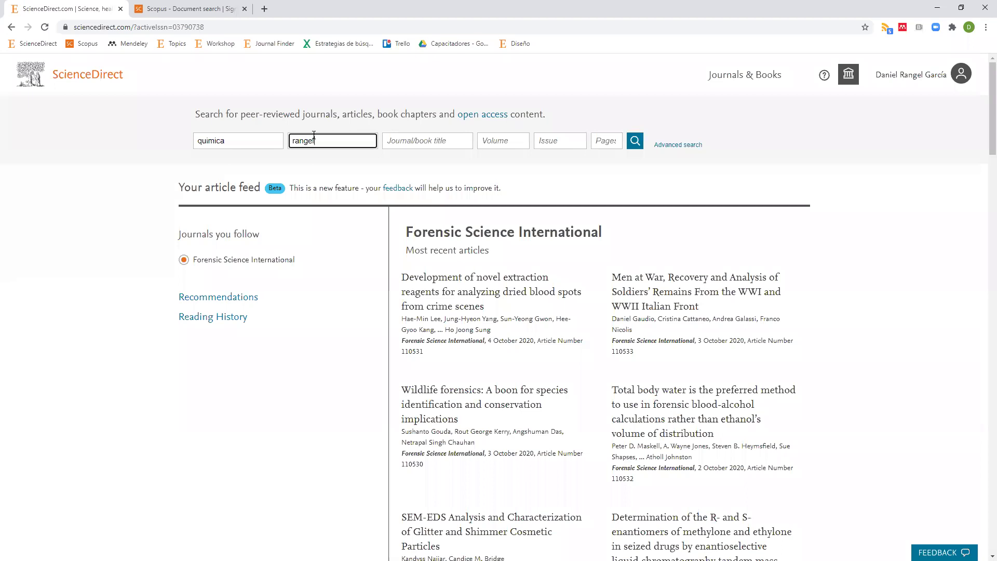
pyautogui.press('BackSpace')
pyautogui.press('BackSpace')
pyautogui.press('BackSpace')
pyautogui.press('BackSpace')
pyautogui.press('BackSpace')
pyautogui.press('BackSpace')
# - Check the journal or book title, volume, issue and page fields of the ScienceDirect quick search
pyautogui.click(409, 145)
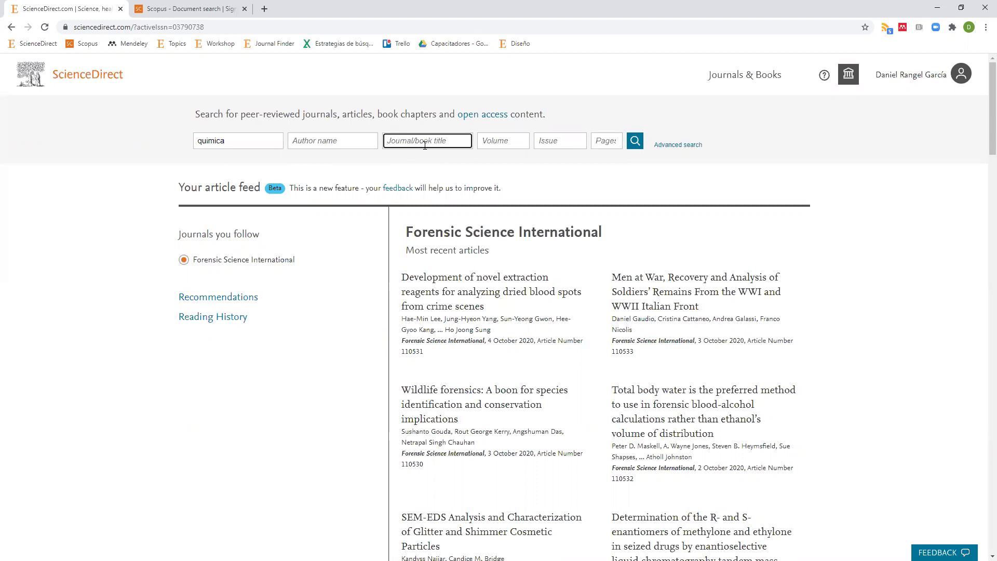
pyautogui.press('Tab')
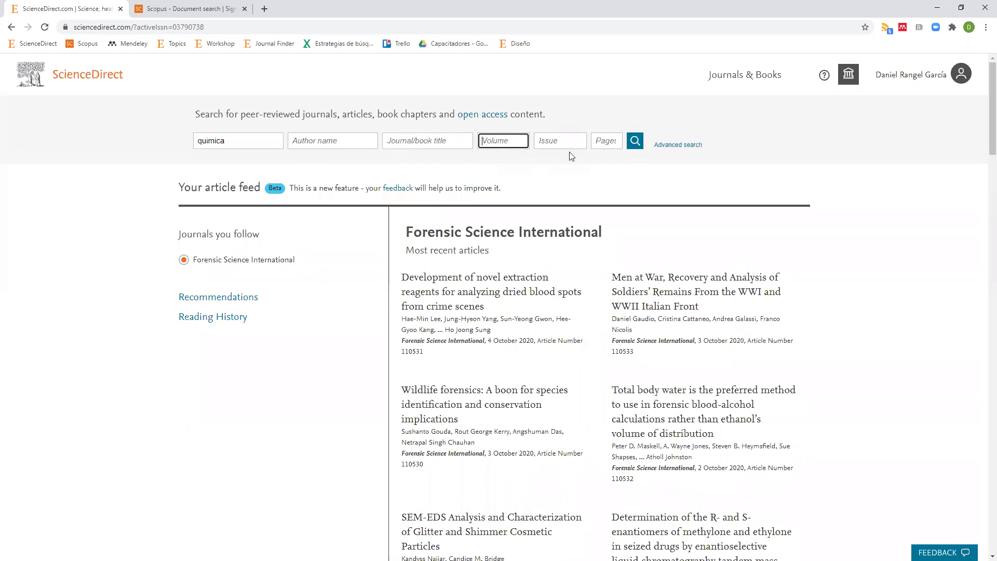
pyautogui.click(614, 144)
# - Open ScienceDirect's advanced search with all fields shown and review the available fields and article types
pyautogui.click(678, 145)
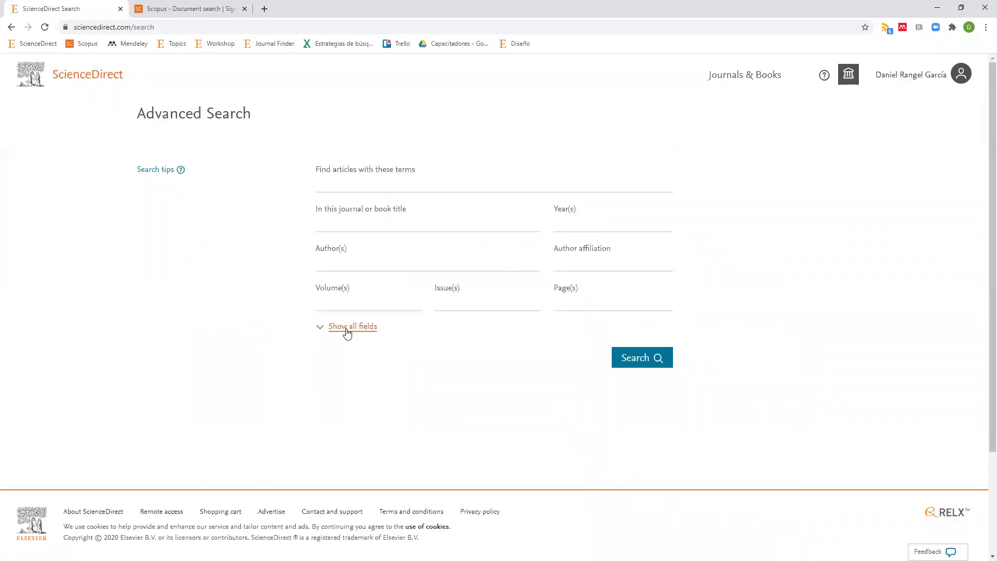
pyautogui.click(346, 327)
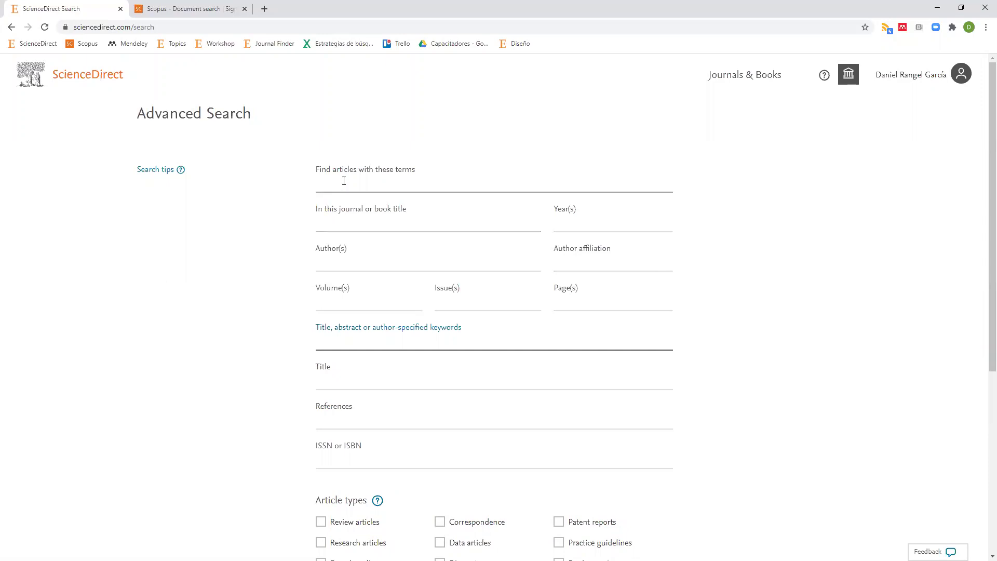
pyautogui.scroll(-3, 385, 372)
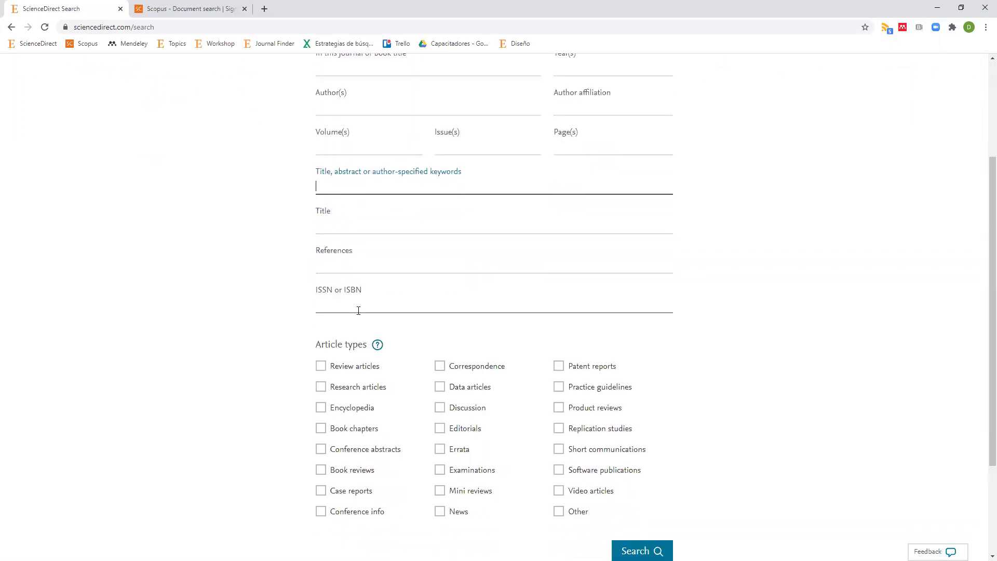
pyautogui.scroll(2, 381, 304)
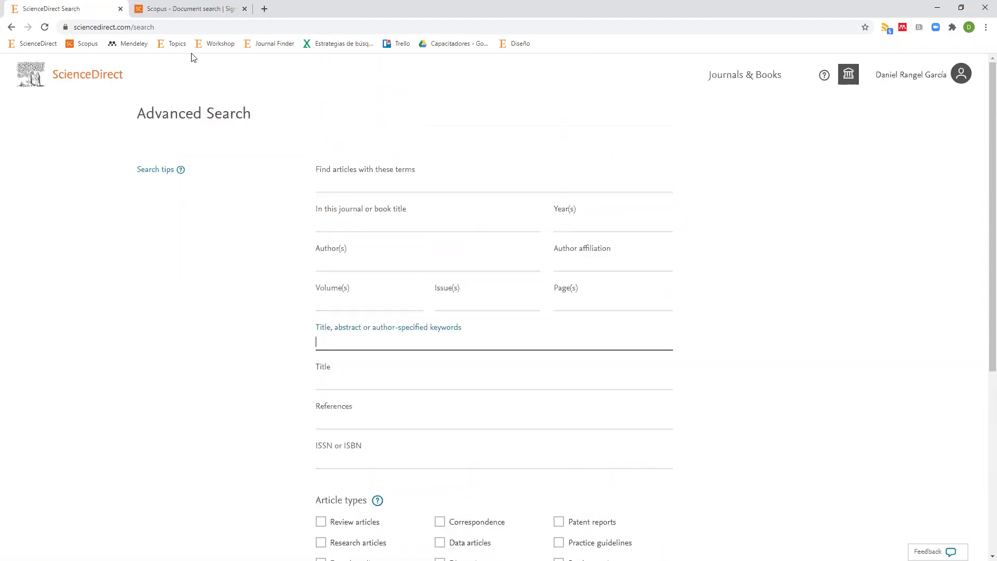
# - Set the Scopus search field to Article title, Abstract, Keywords and compare it with the matching field in ScienceDirect's advanced search
pyautogui.click(195, 9)
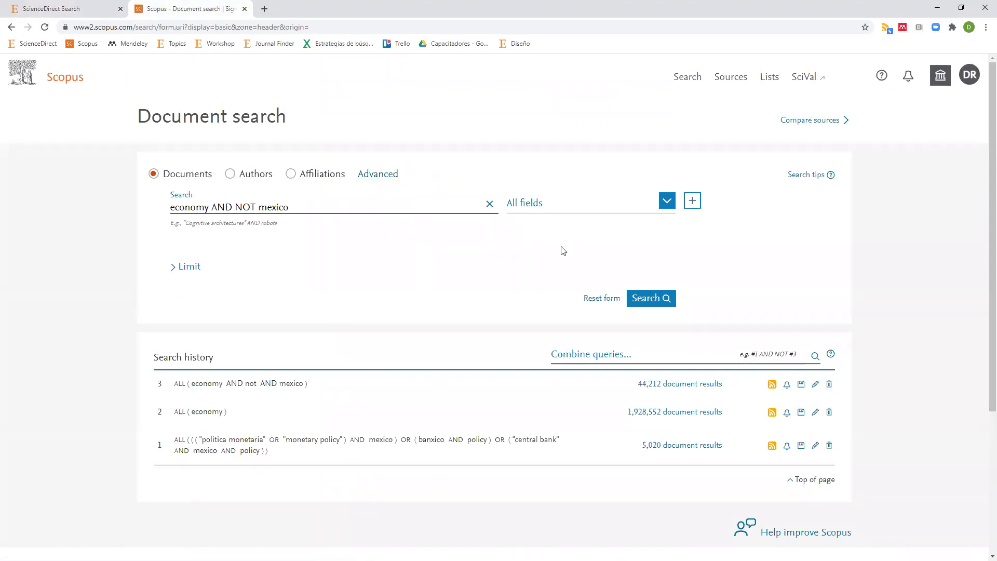
pyautogui.click(574, 213)
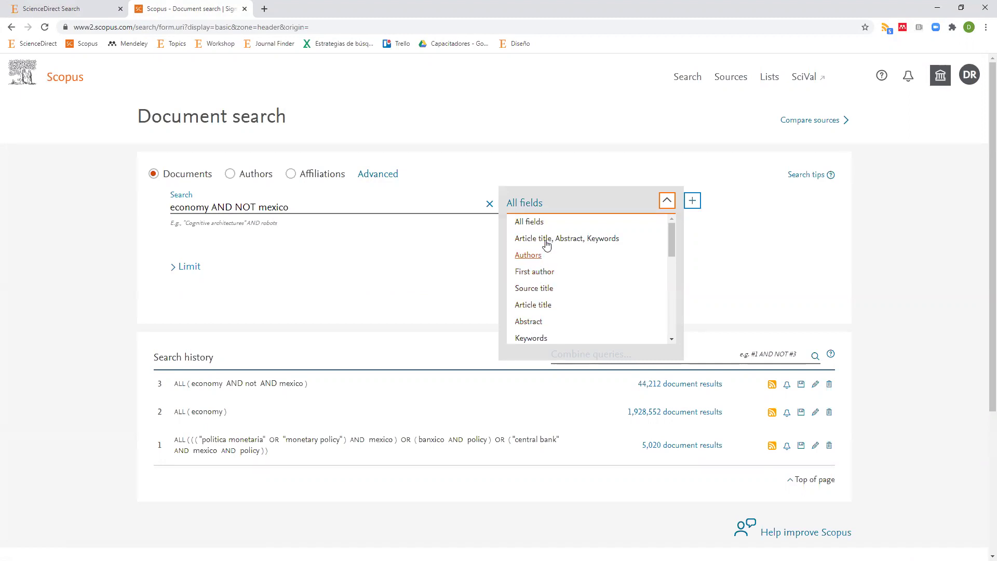
pyautogui.click(529, 240)
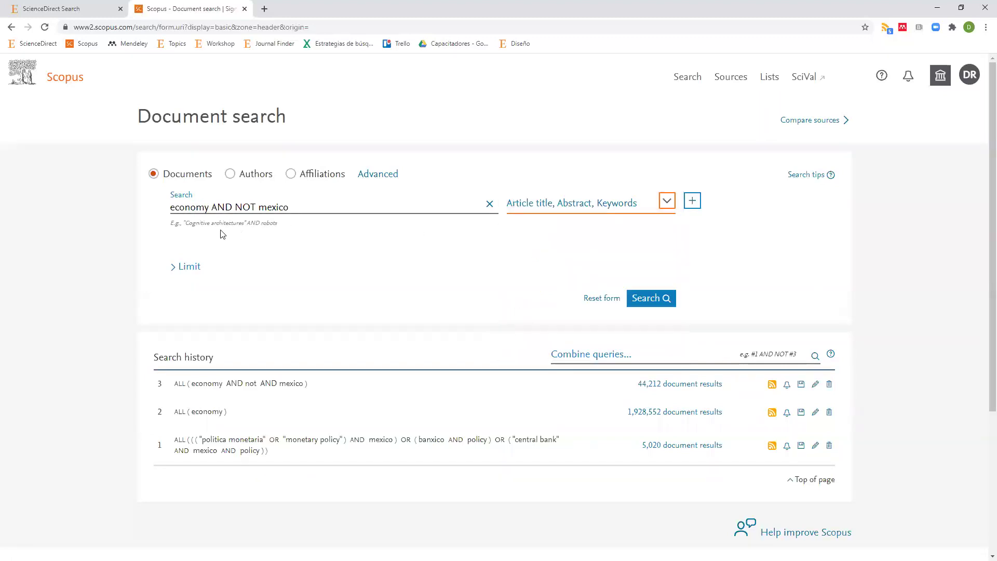
pyautogui.click(65, 10)
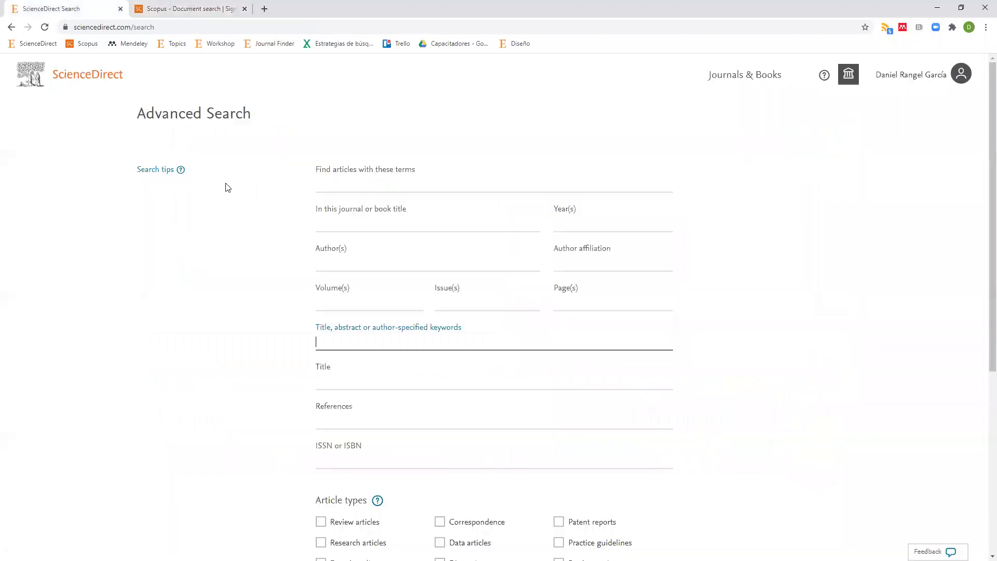
# - Return to ScienceDirect's home page and check the keyword, author name and journal/book title fields of the quick search
pyautogui.click(11, 28)
pyautogui.click(213, 140)
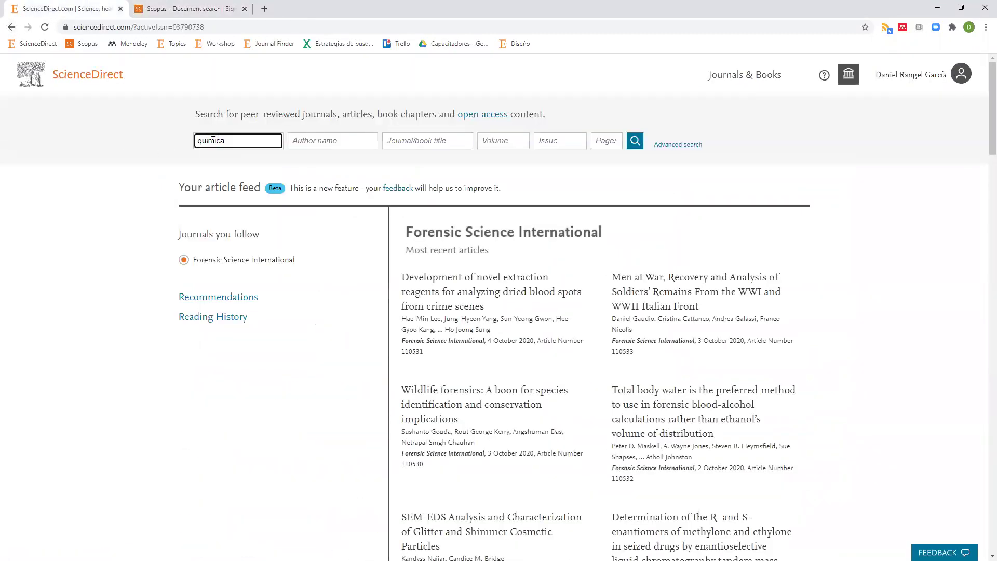
pyautogui.click(322, 138)
pyautogui.click(412, 140)
# - Switch to Scopus and add a second search row joined with AND to the document search
pyautogui.click(184, 7)
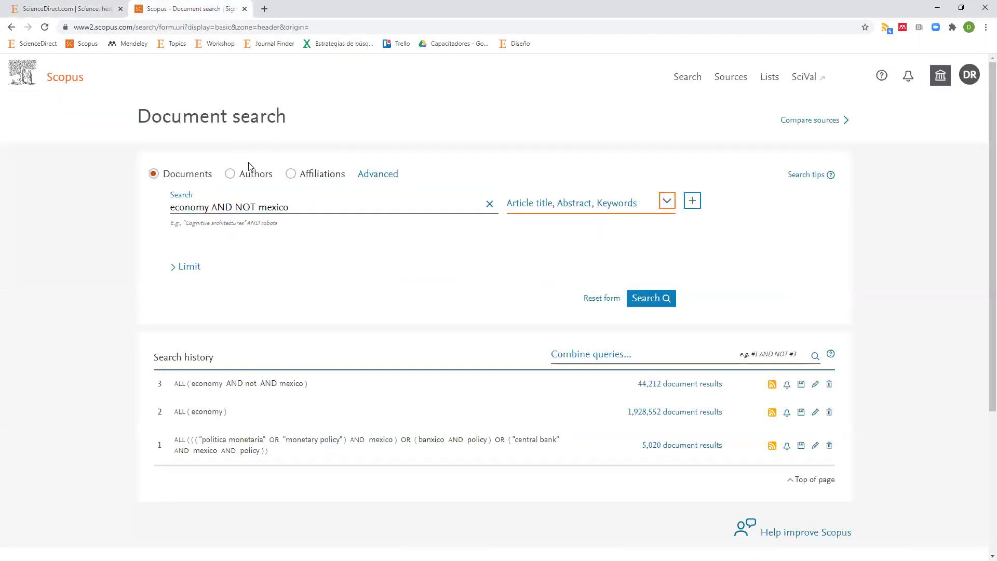
pyautogui.click(692, 202)
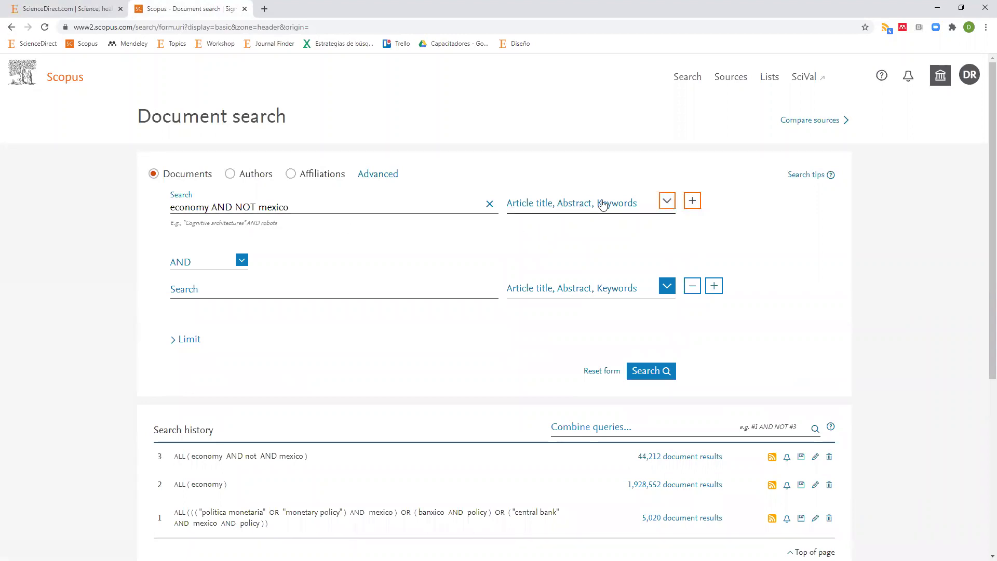
pyautogui.click(200, 268)
pyautogui.click(116, 283)
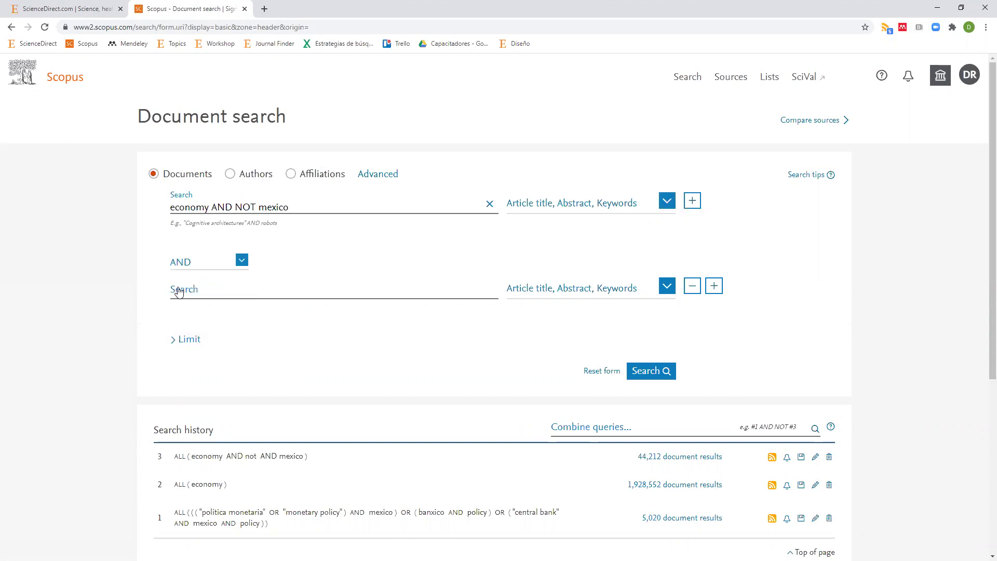
# - Enter an author's surname in the second search row, set its field to Authors and run the search
pyautogui.click(188, 294)
pyautogui.write('rangel')
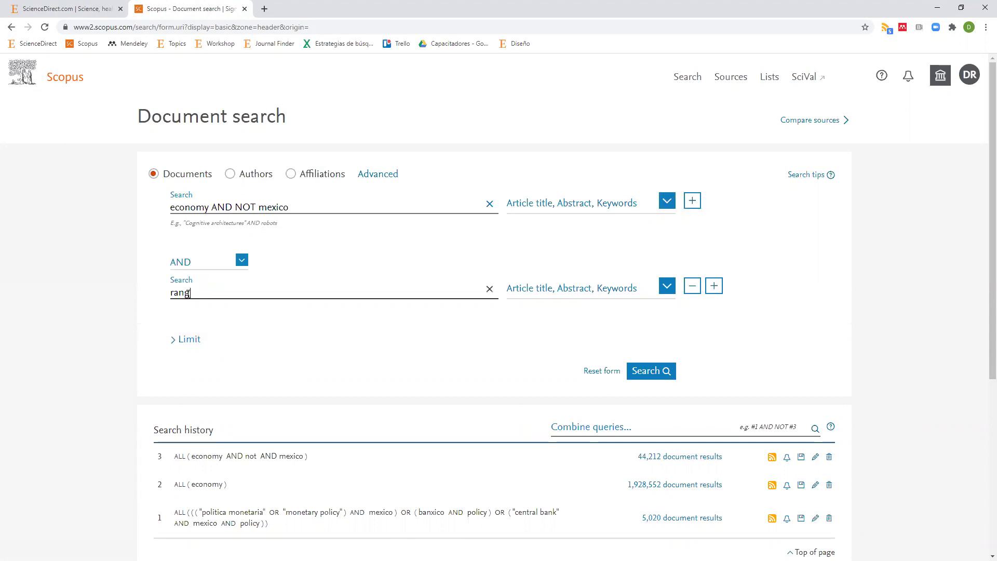
pyautogui.click(582, 294)
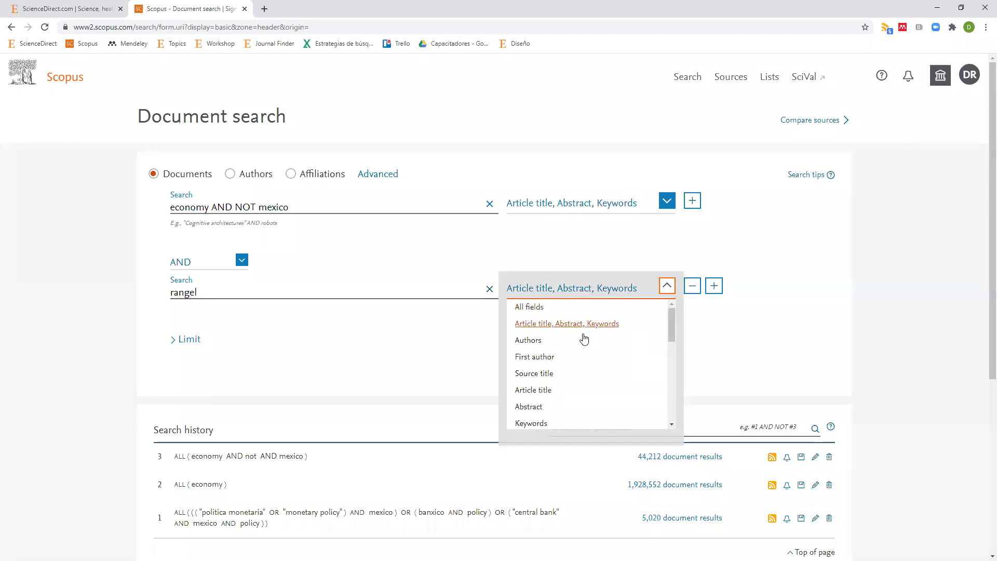
pyautogui.click(540, 342)
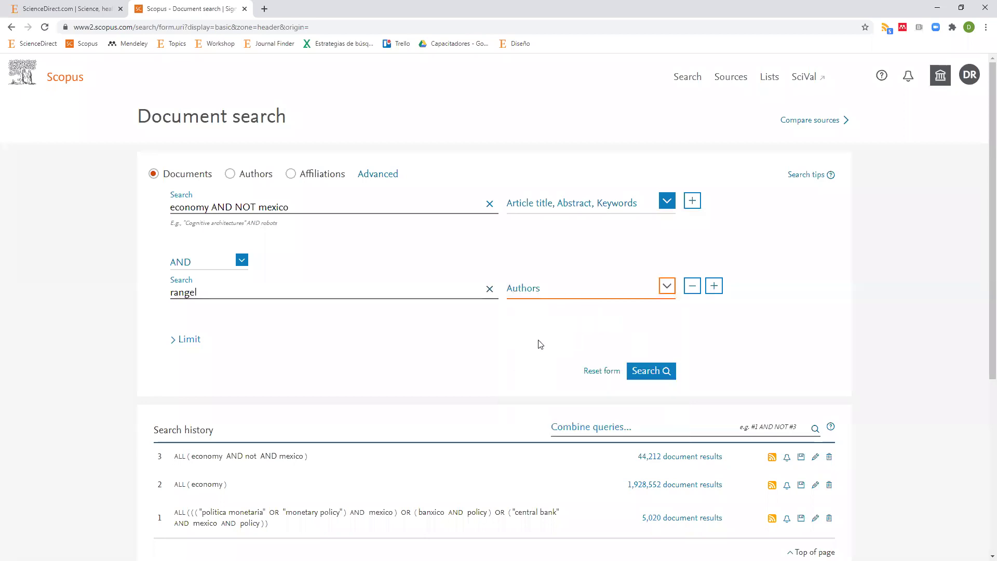
pyautogui.click(658, 372)
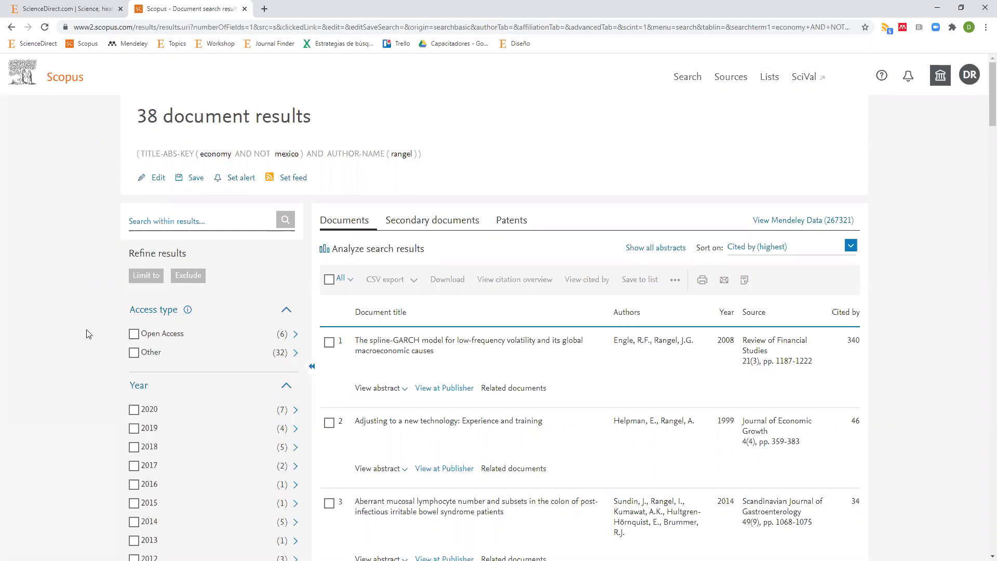
# - Examine the refine filters of the Scopus results, from access type and year through subject area, document type and source title
pyautogui.scroll(-5, 89, 336)
pyautogui.scroll(-10, 89, 334)
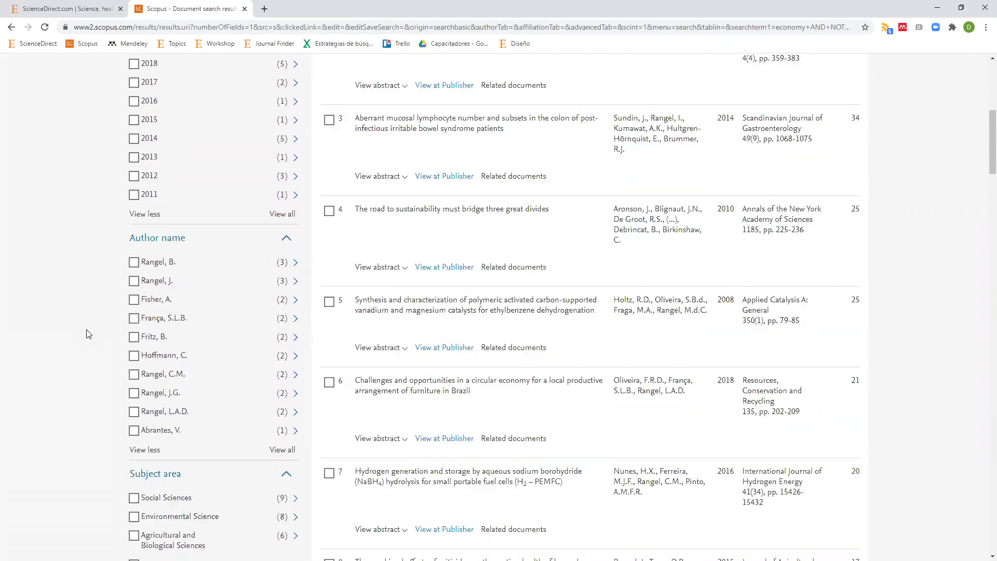
pyautogui.scroll(-2, 88, 334)
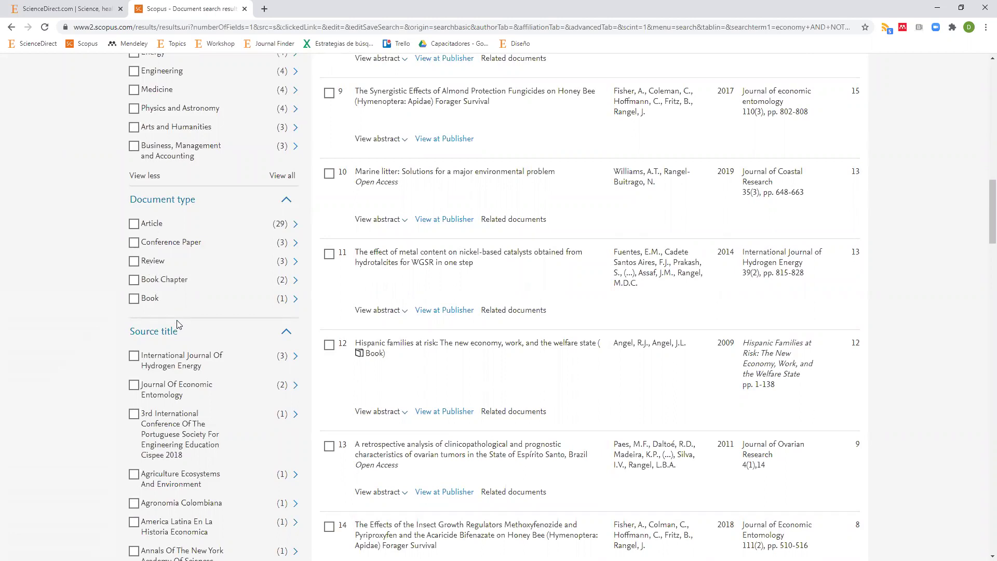
pyautogui.scroll(20, 177, 324)
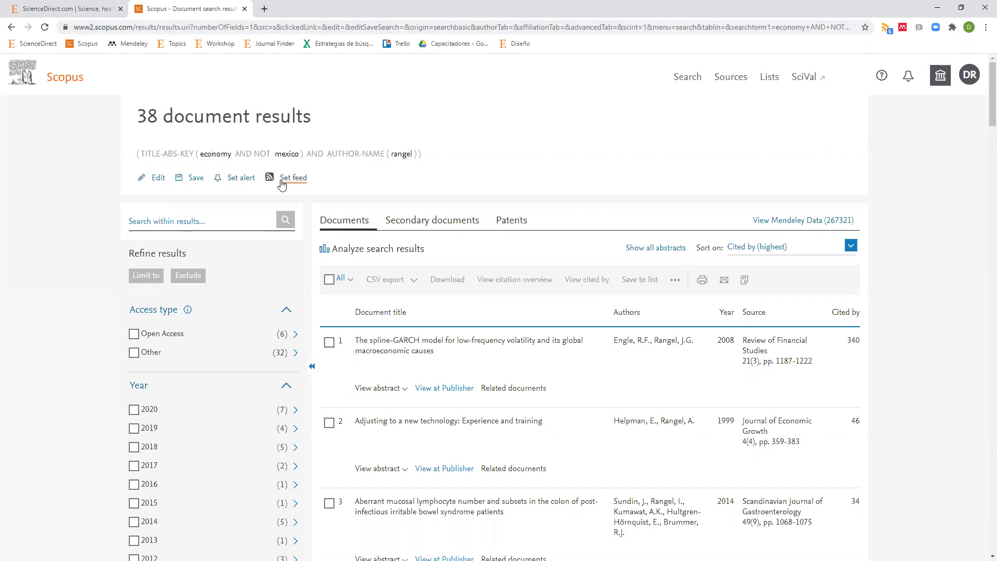
pyautogui.scroll(-6, 281, 185)
pyautogui.scroll(-8, 280, 185)
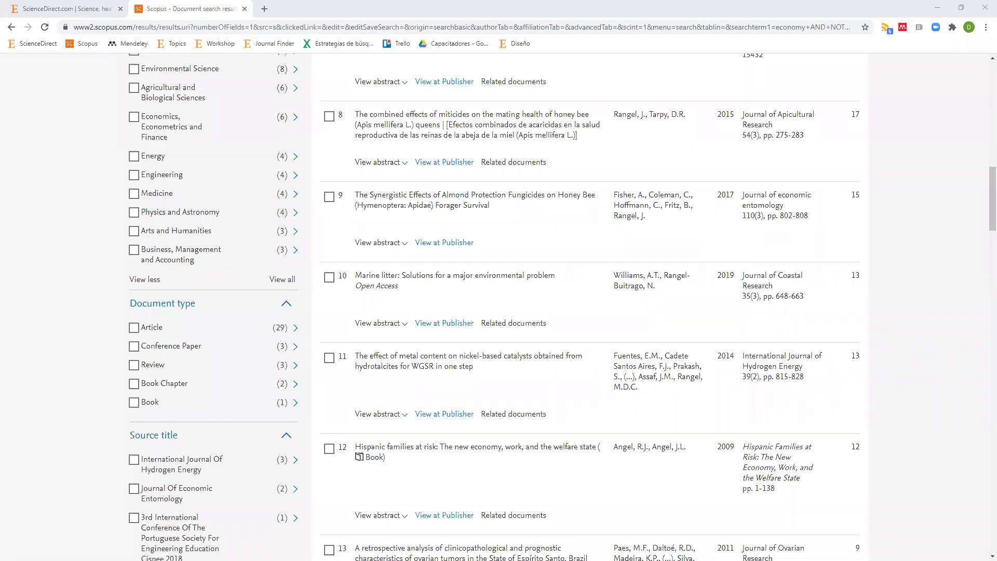
pyautogui.scroll(7, 546, 300)
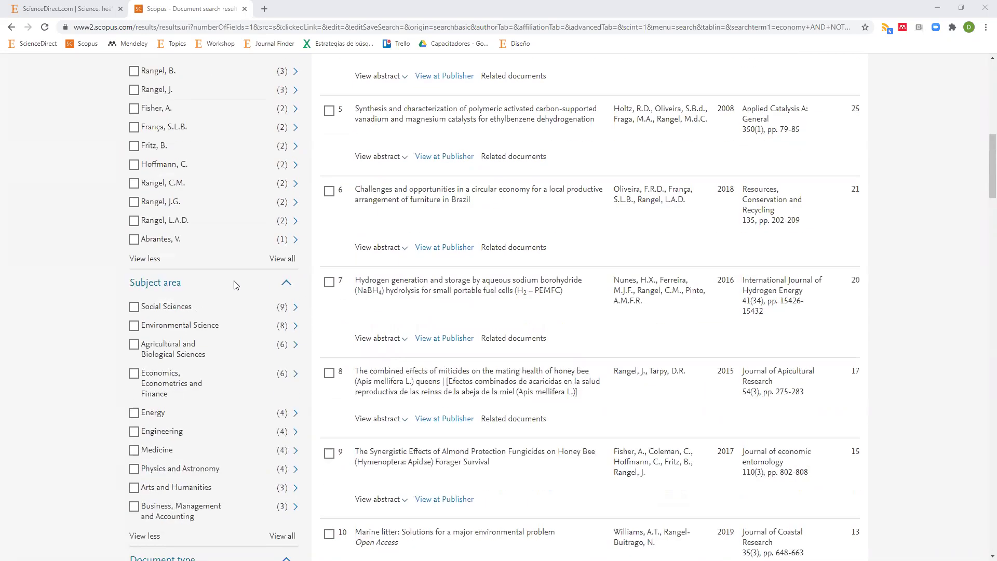
pyautogui.scroll(9, 233, 285)
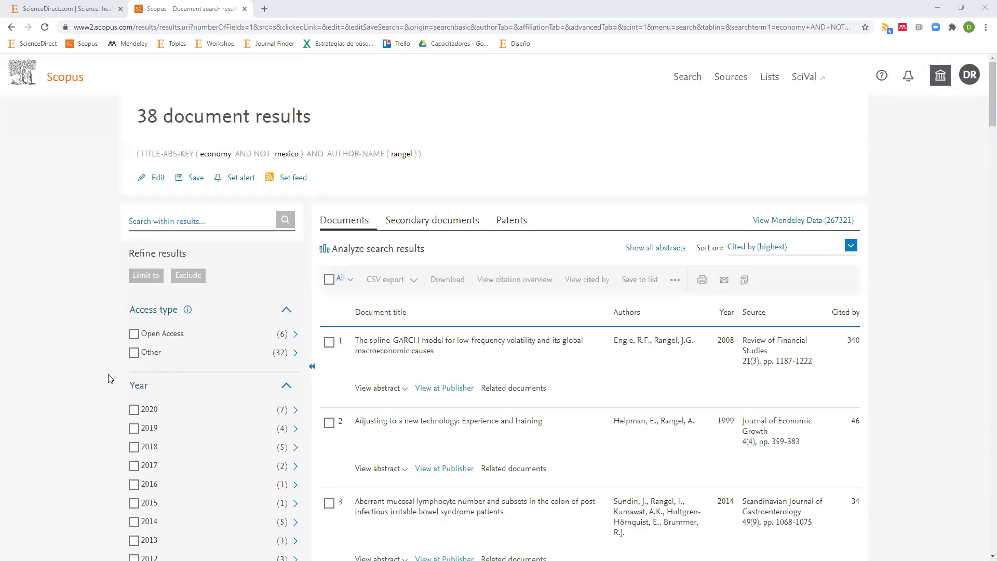
# - Mark the years 2020, 2019 and 2018 in the Year filter and compare them with the search query
pyautogui.scroll(-2, 76, 377)
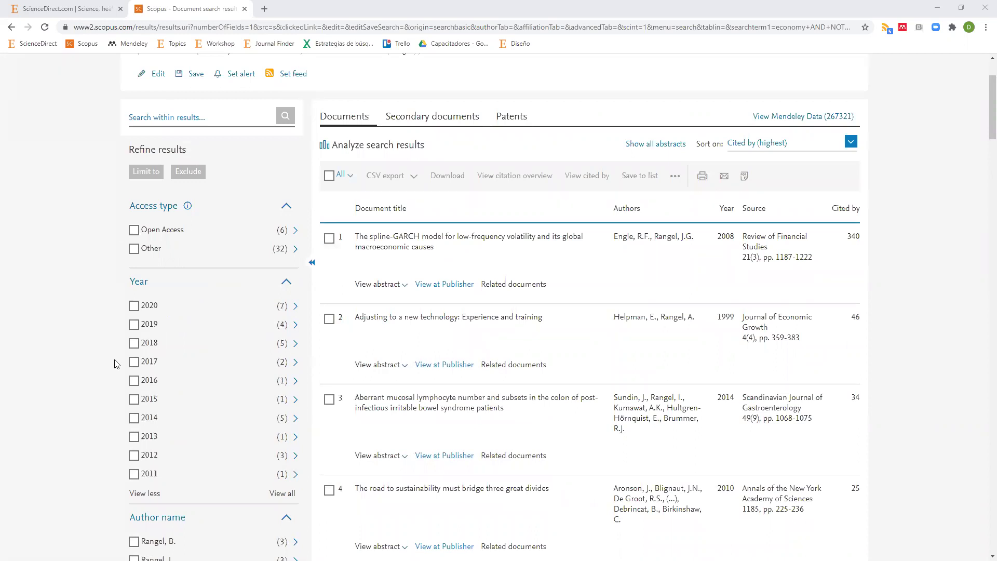
pyautogui.click(134, 306)
pyautogui.click(134, 324)
pyautogui.click(131, 345)
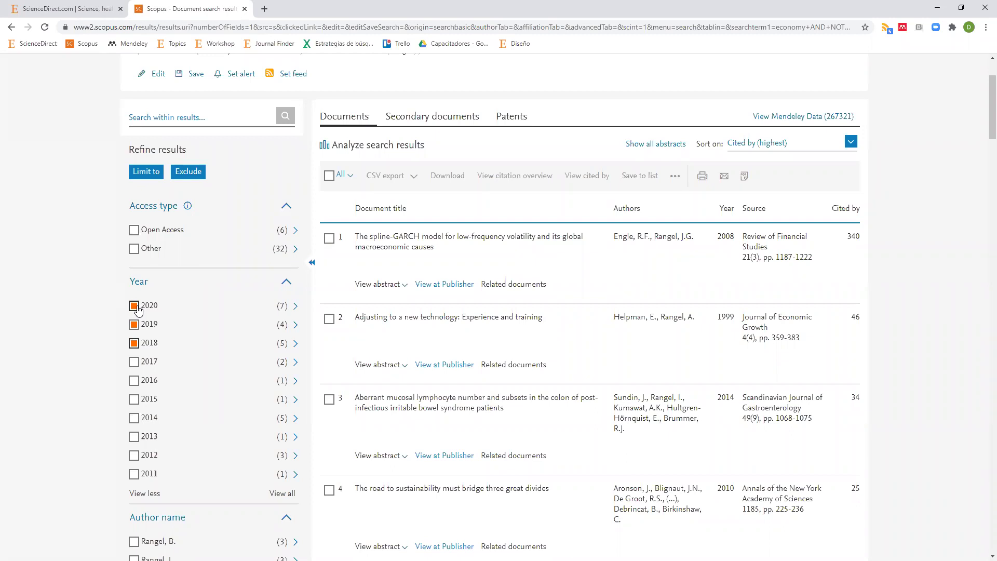
pyautogui.scroll(2, 138, 310)
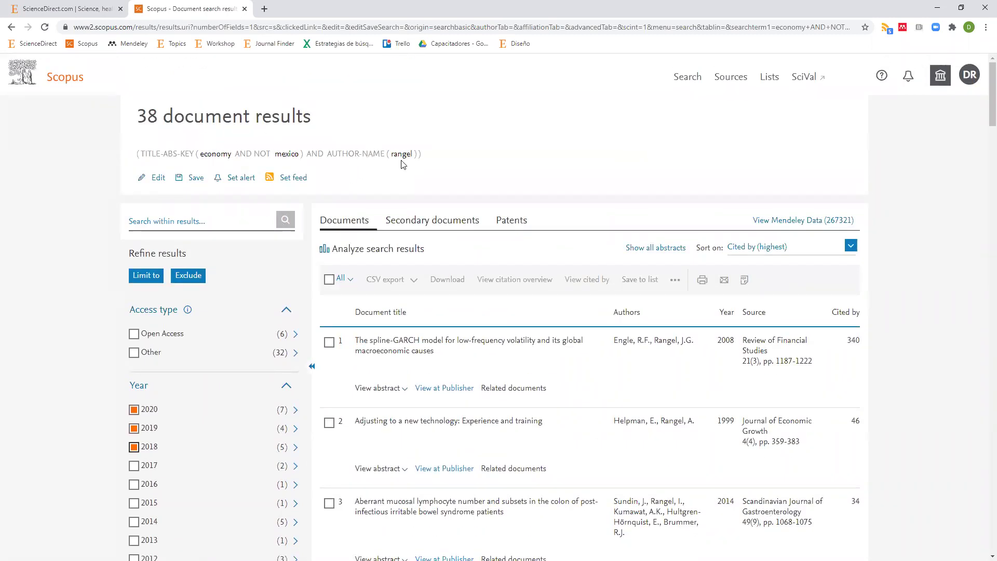
pyautogui.scroll(-2, 161, 358)
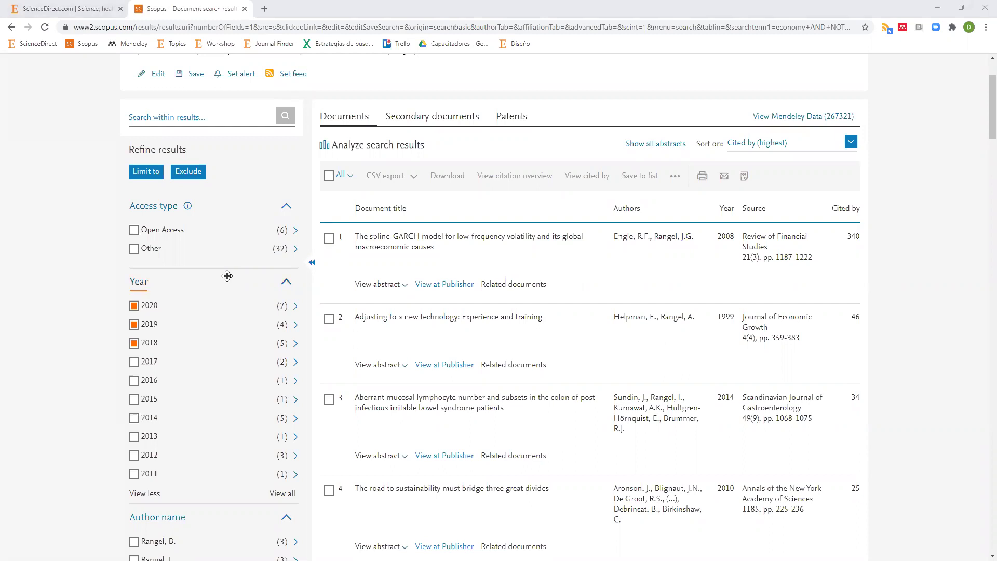
pyautogui.scroll(2, 255, 304)
# - Return to the document search and open the results of the ALL ( economy ) query from the search history
pyautogui.click(11, 27)
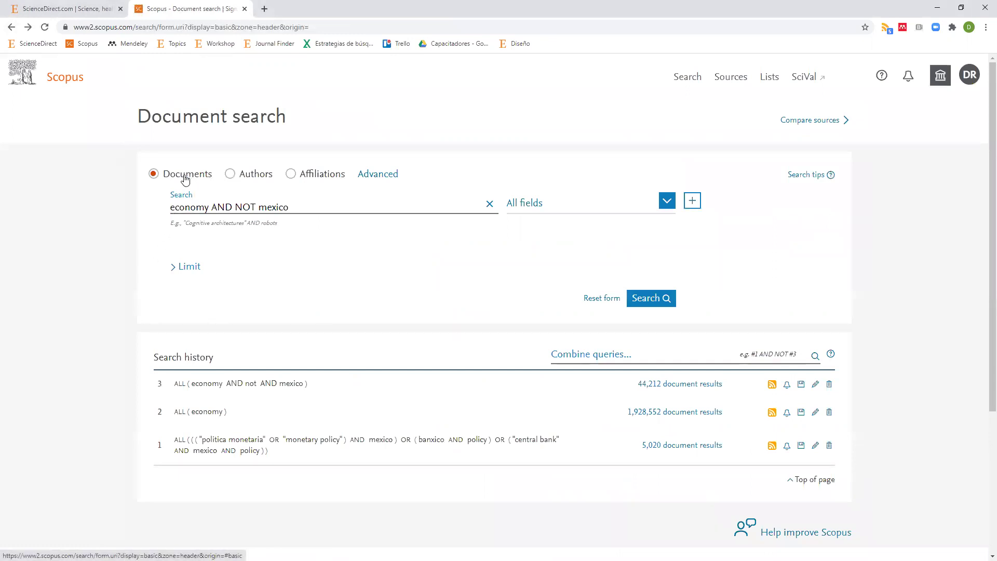
pyautogui.scroll(-1, 188, 355)
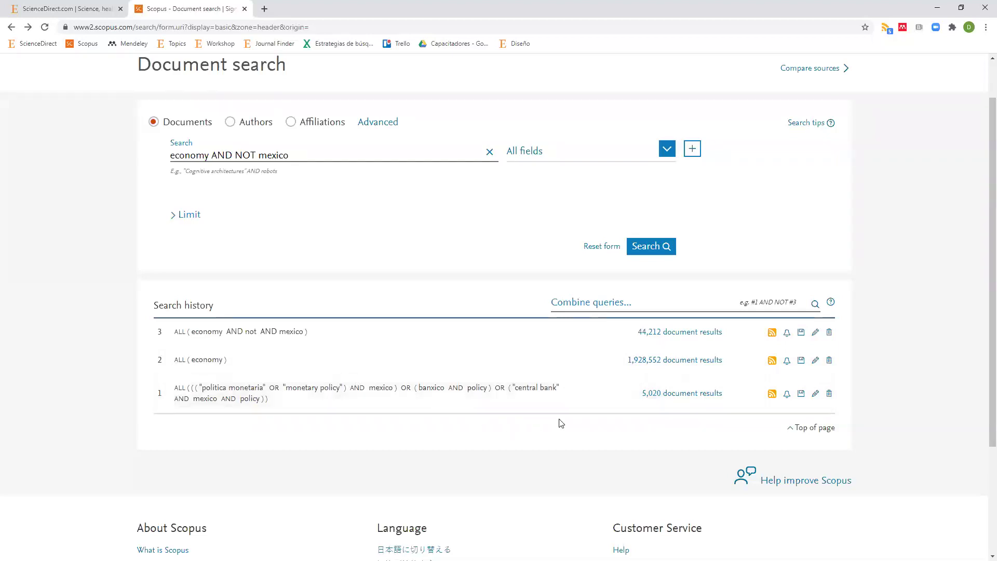
pyautogui.click(659, 366)
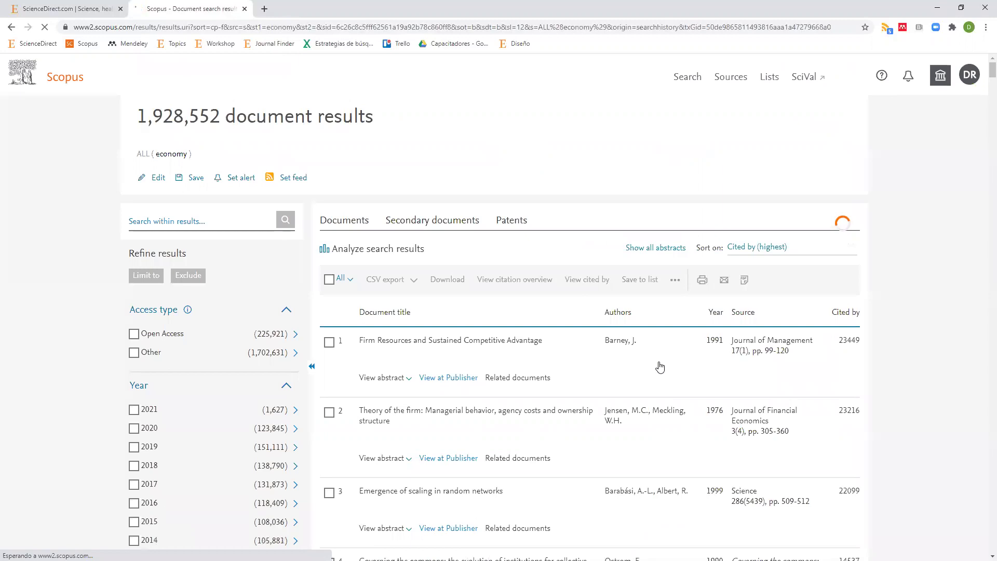
pyautogui.doubleClick(171, 154)
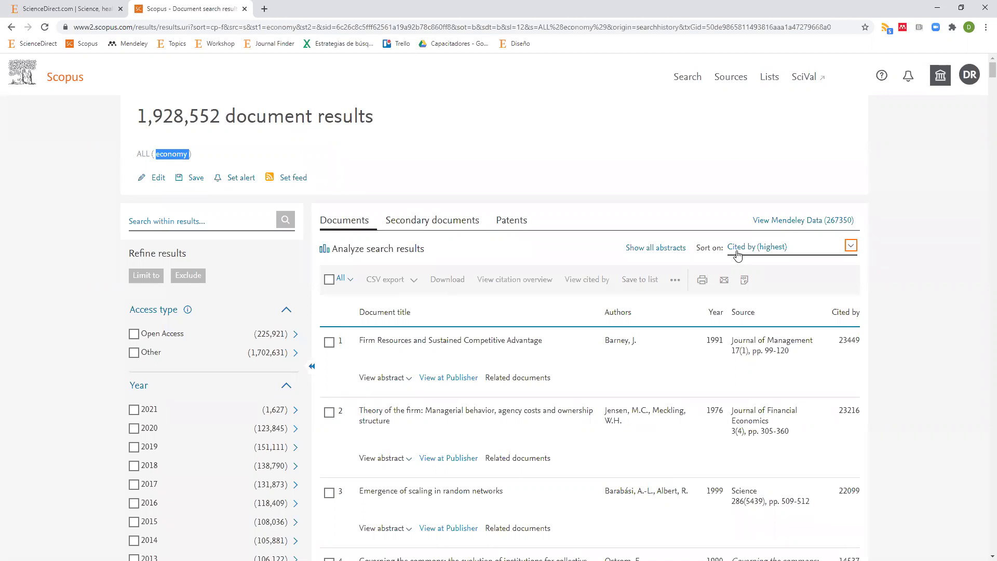
# - Review the available sort orders for the economy results and close the list without changing the order
pyautogui.click(762, 252)
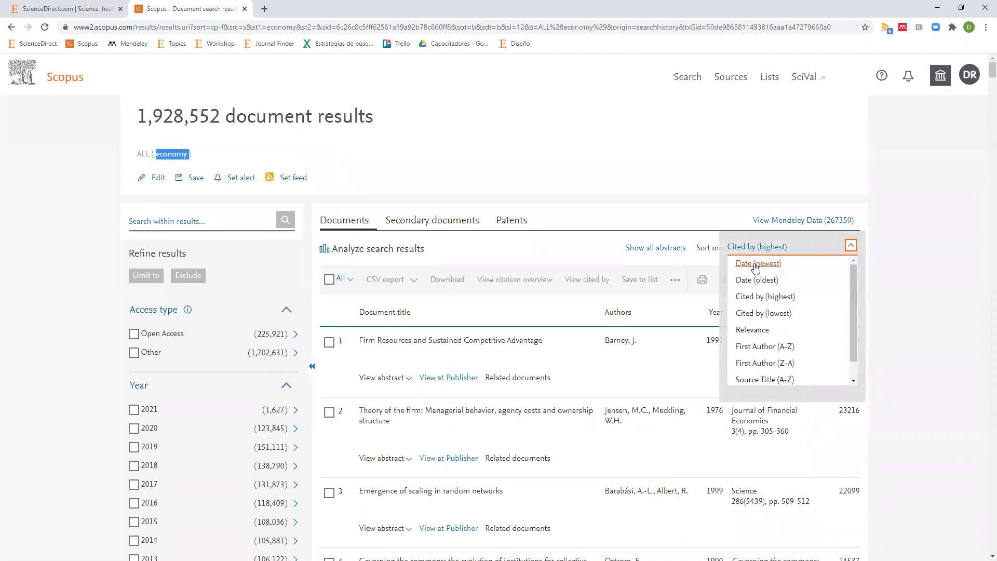
pyautogui.scroll(-1, 761, 286)
pyautogui.scroll(1, 764, 296)
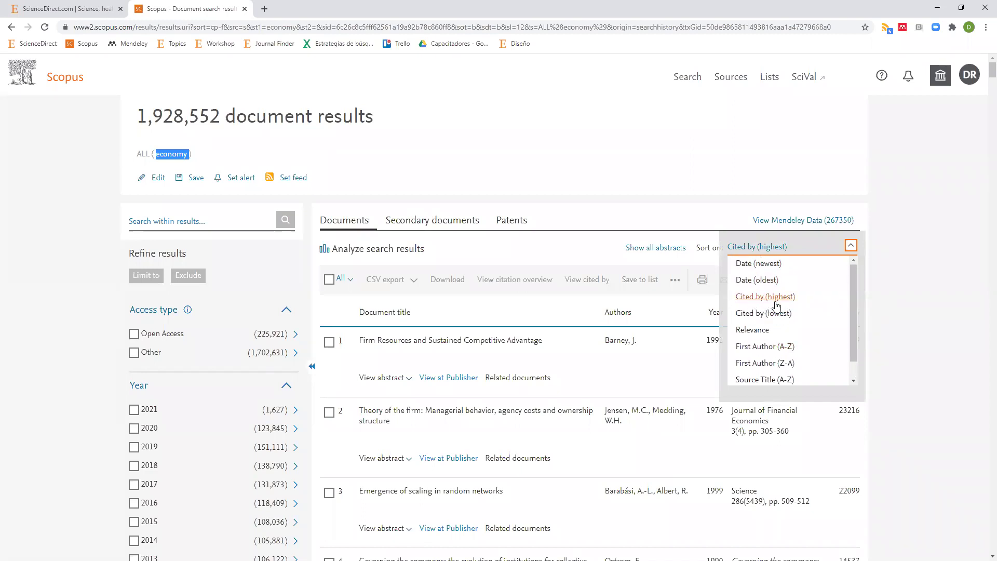
pyautogui.click(898, 240)
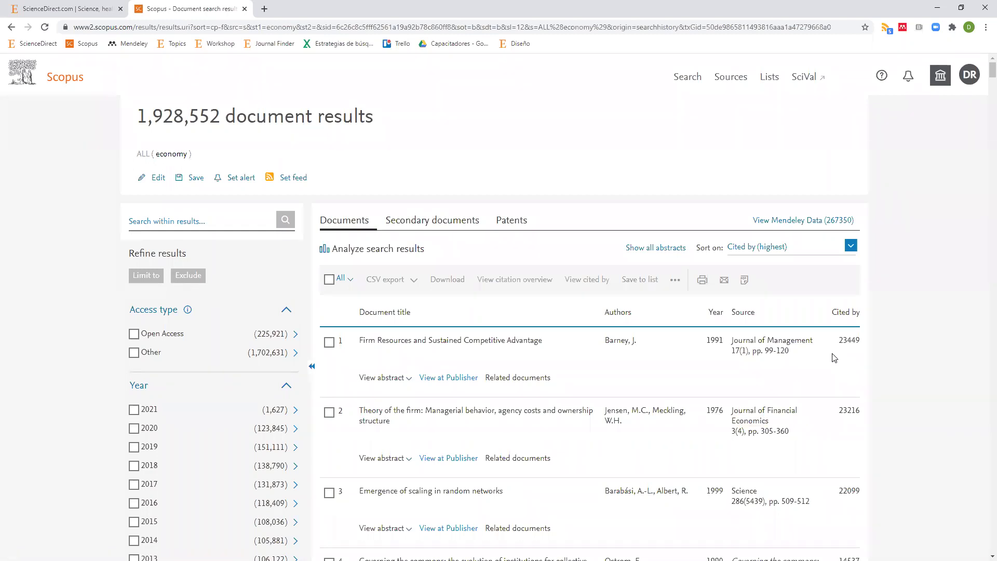
# - Examine the publication years and citation counts of the economy results sorted by Cited by (highest)
pyautogui.scroll(-4, 834, 358)
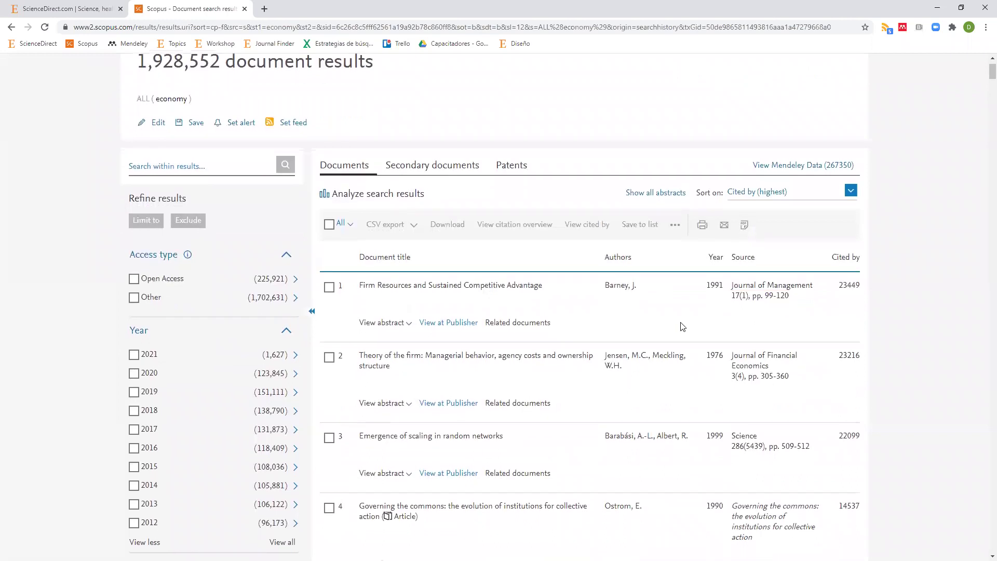
pyautogui.scroll(-5, 709, 318)
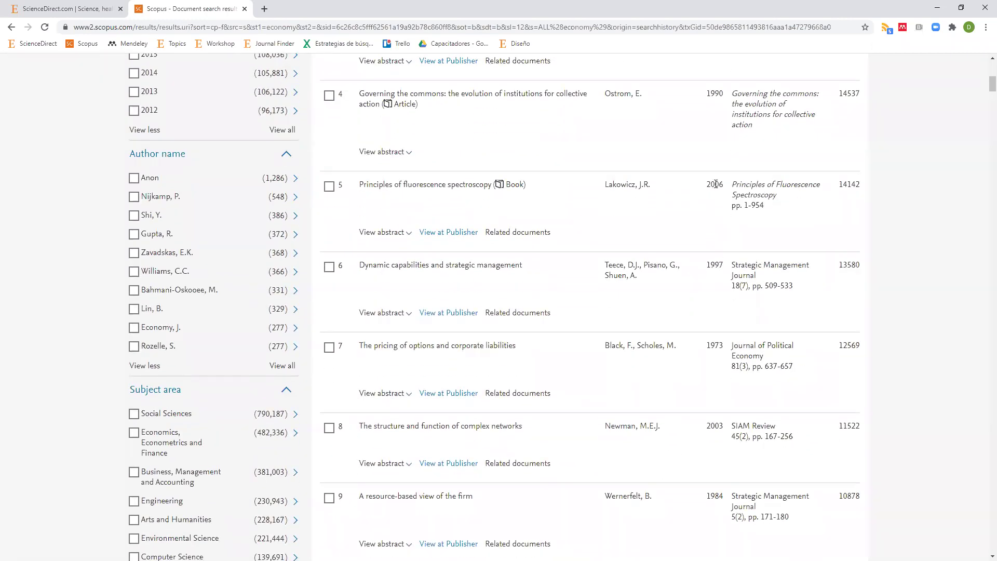
pyautogui.scroll(-5, 608, 216)
pyautogui.scroll(-9, 637, 226)
pyautogui.scroll(-5, 637, 226)
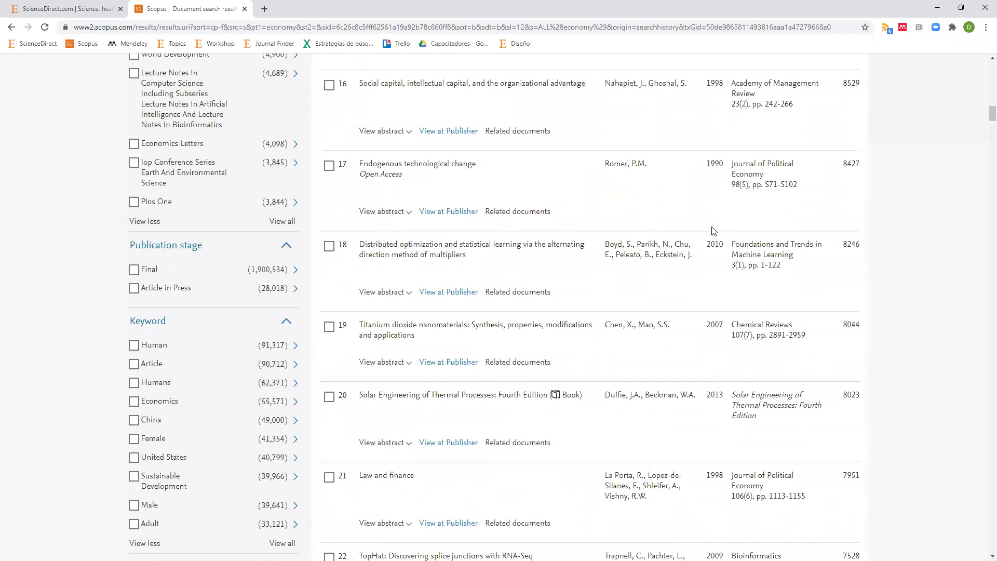
pyautogui.scroll(-2, 714, 229)
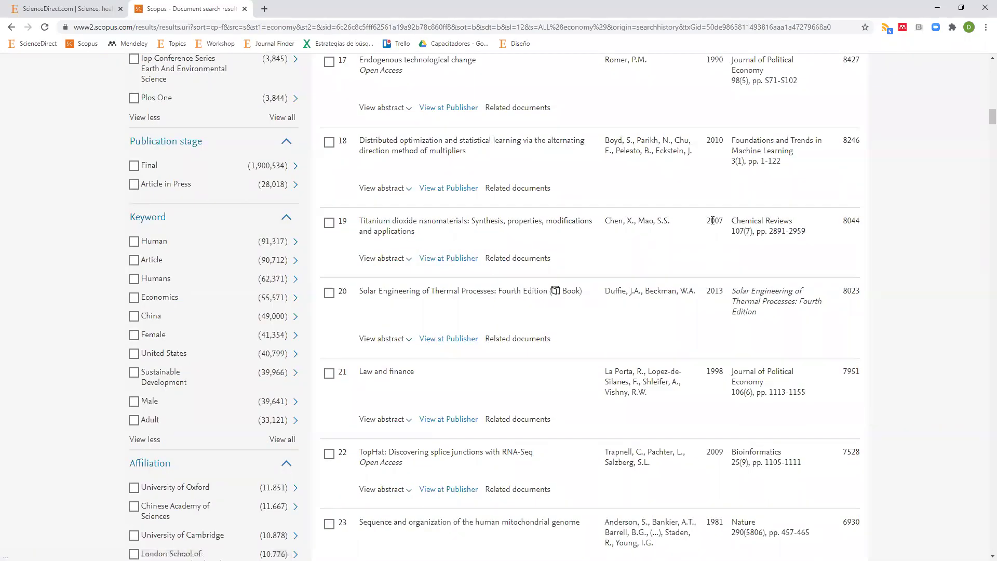
pyautogui.doubleClick(718, 290)
pyautogui.scroll(-9, 717, 290)
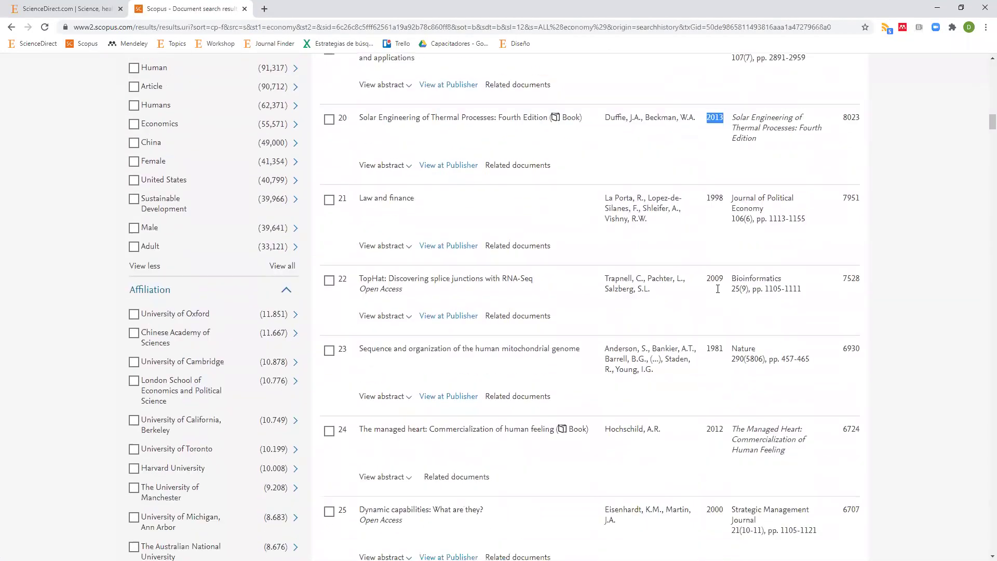
pyautogui.scroll(-6, 717, 290)
pyautogui.scroll(-4, 721, 300)
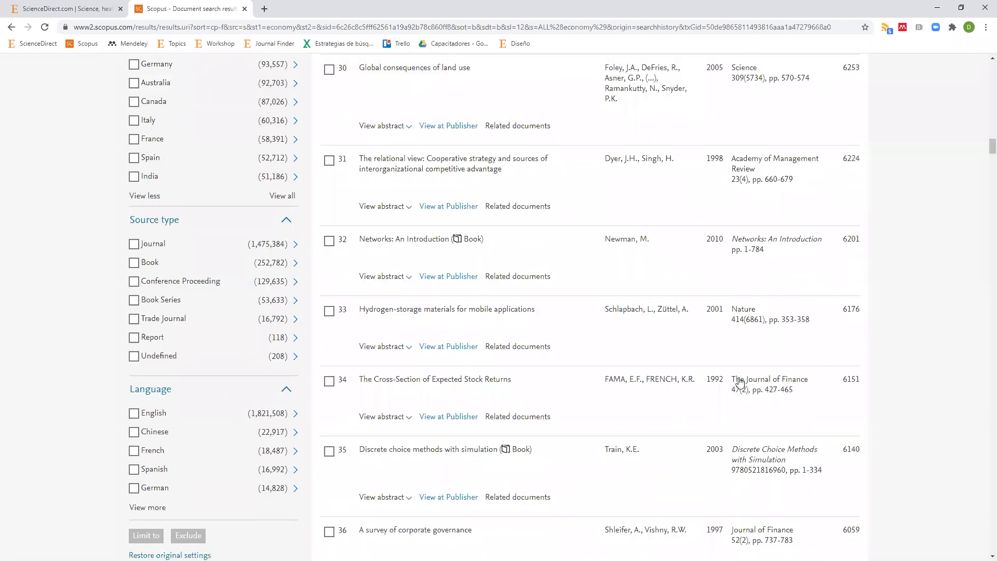
# - Sort the economy results by Date (newest)
pyautogui.scroll(7, 883, 390)
pyautogui.scroll(20, 897, 390)
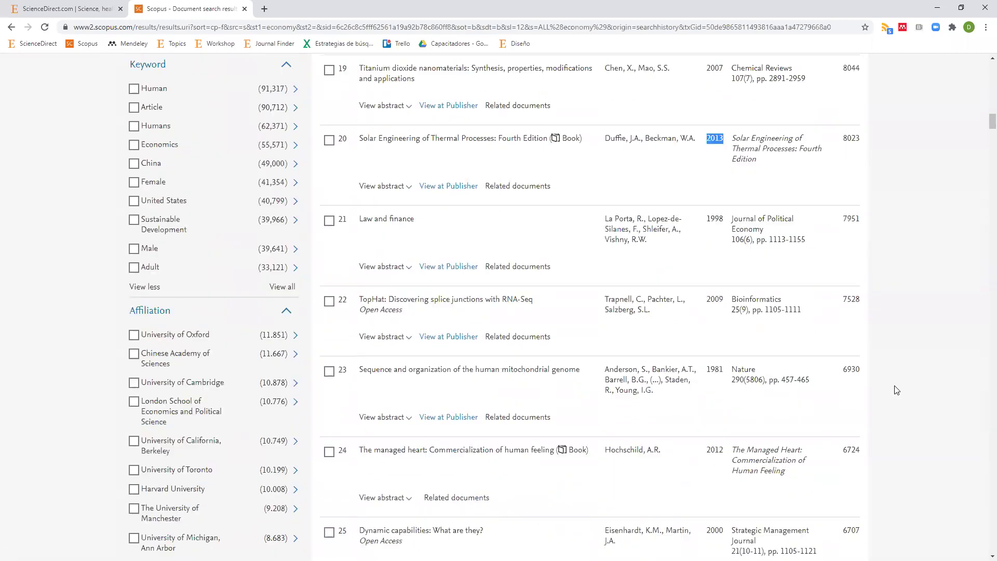
pyautogui.scroll(2, 854, 252)
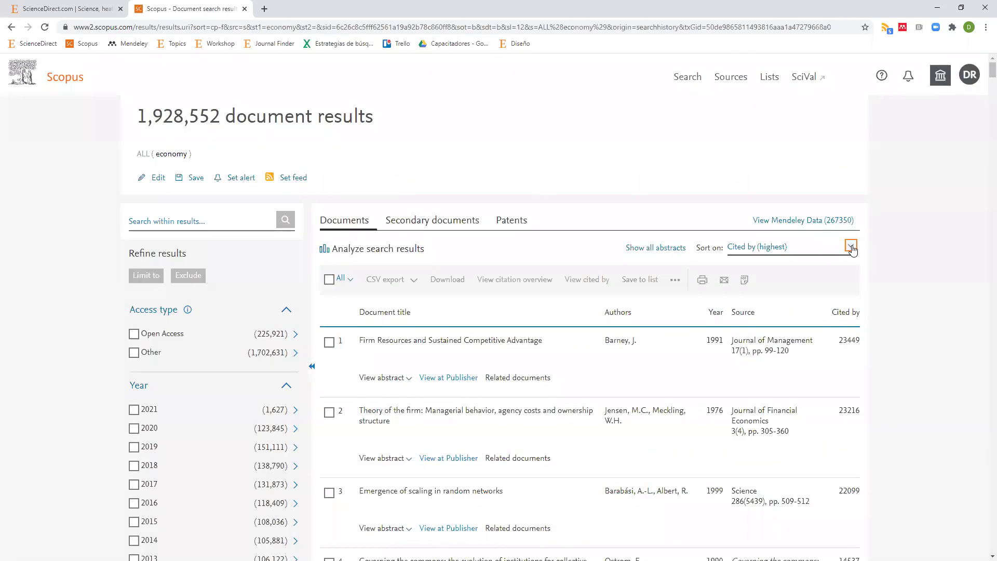
pyautogui.click(851, 246)
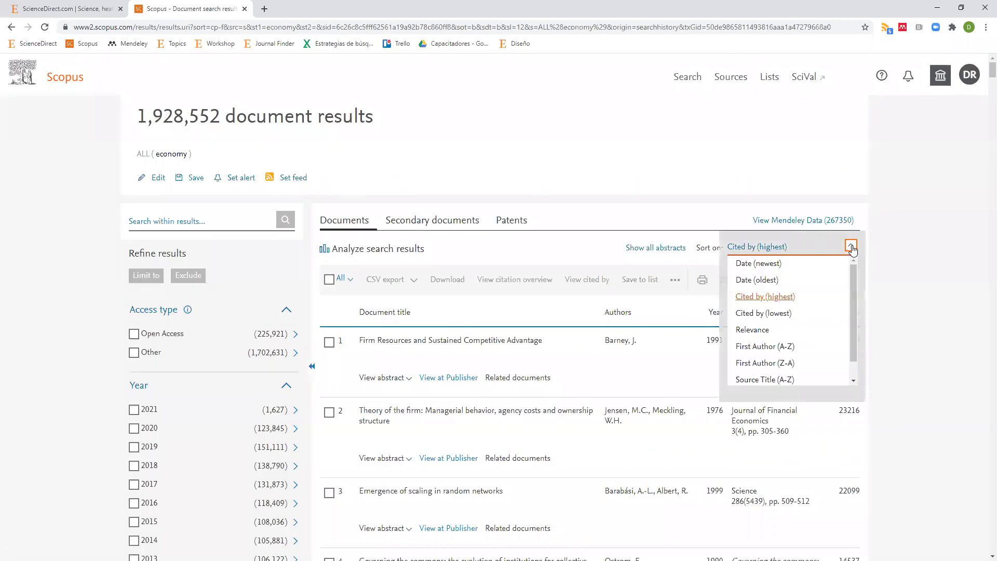
pyautogui.click(742, 266)
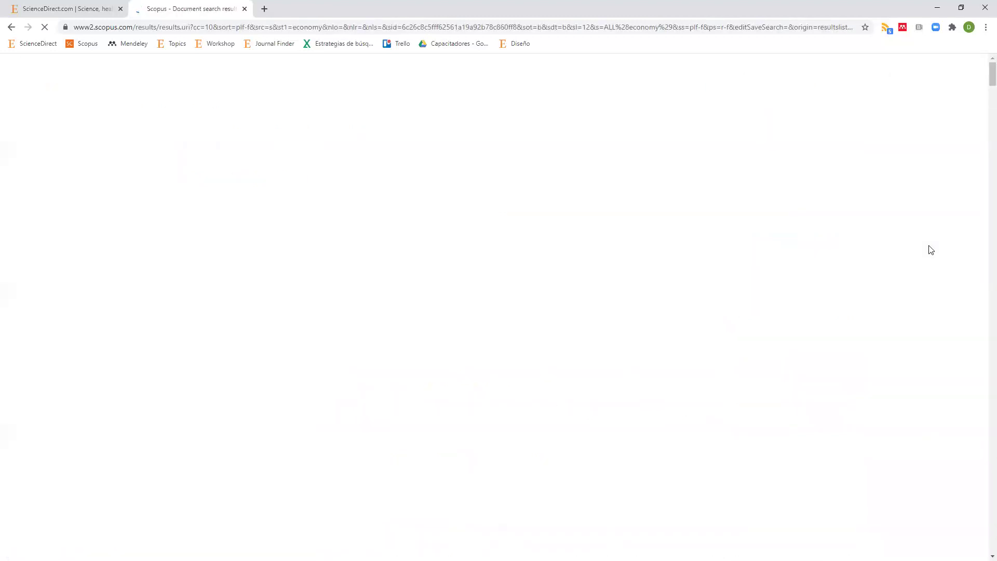
# - Examine the publication years and citation counts of the economy results sorted by Date (newest)
pyautogui.scroll(-4, 854, 149)
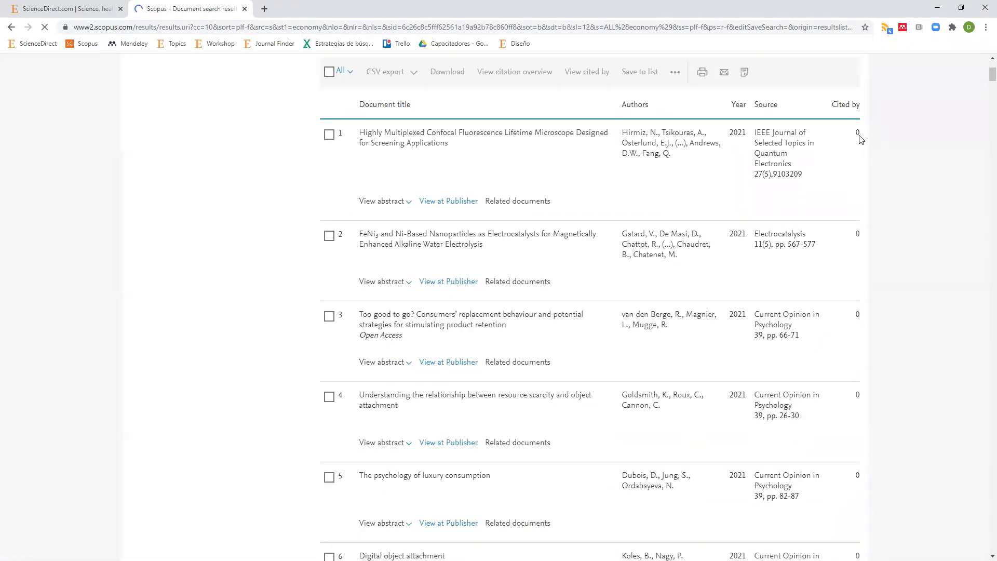
pyautogui.scroll(-5, 864, 272)
pyautogui.scroll(-10, 864, 276)
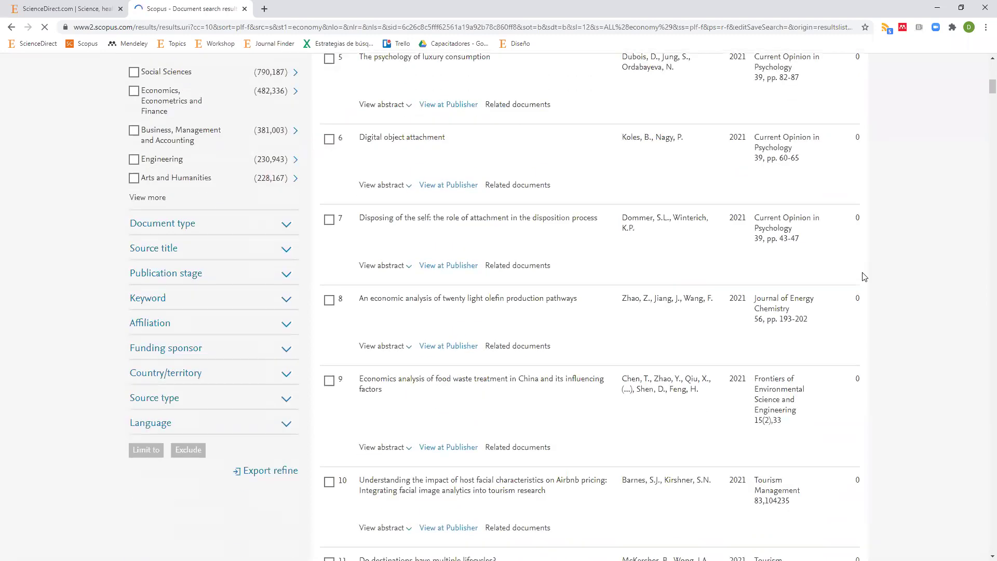
pyautogui.scroll(-11, 862, 276)
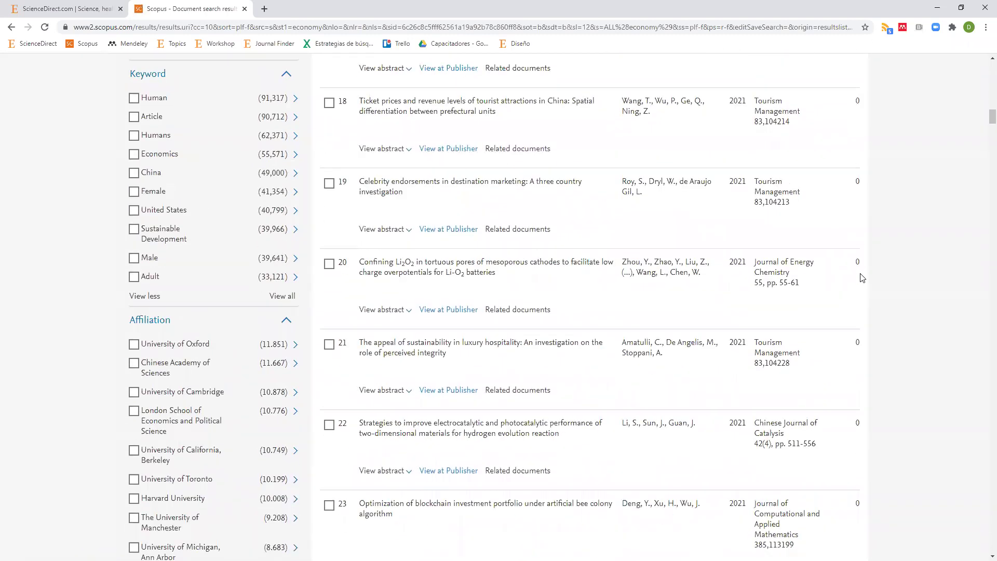
pyautogui.scroll(-5, 863, 277)
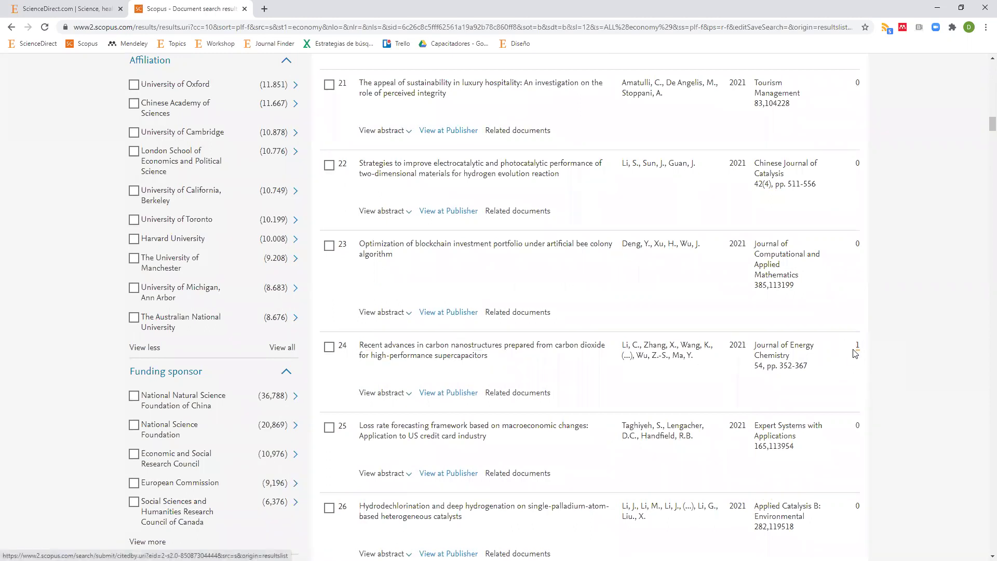
pyautogui.scroll(-5, 855, 355)
pyautogui.scroll(-15, 855, 354)
pyautogui.scroll(-13, 856, 354)
pyautogui.scroll(-14, 855, 355)
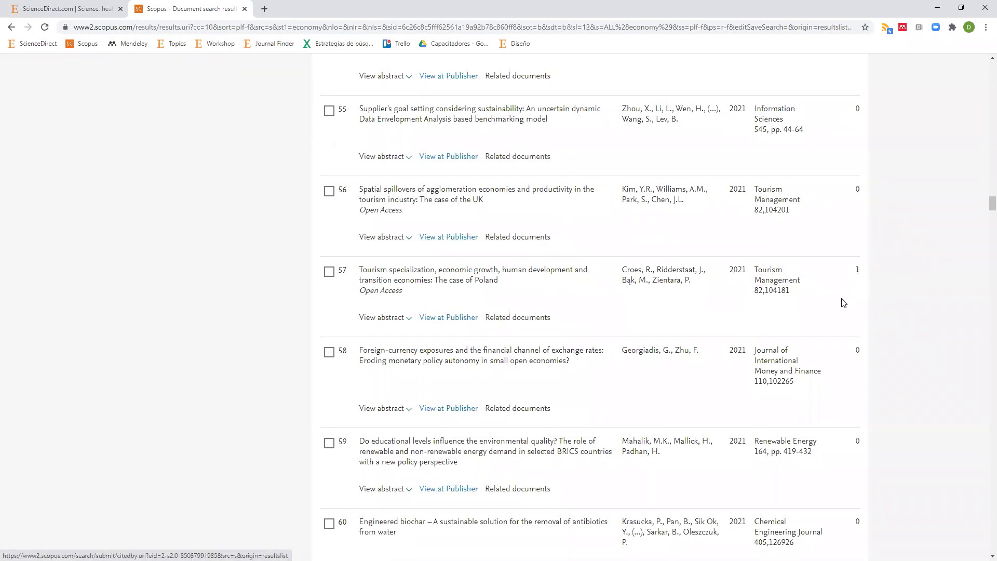
pyautogui.scroll(-3, 842, 303)
pyautogui.scroll(-20, 843, 303)
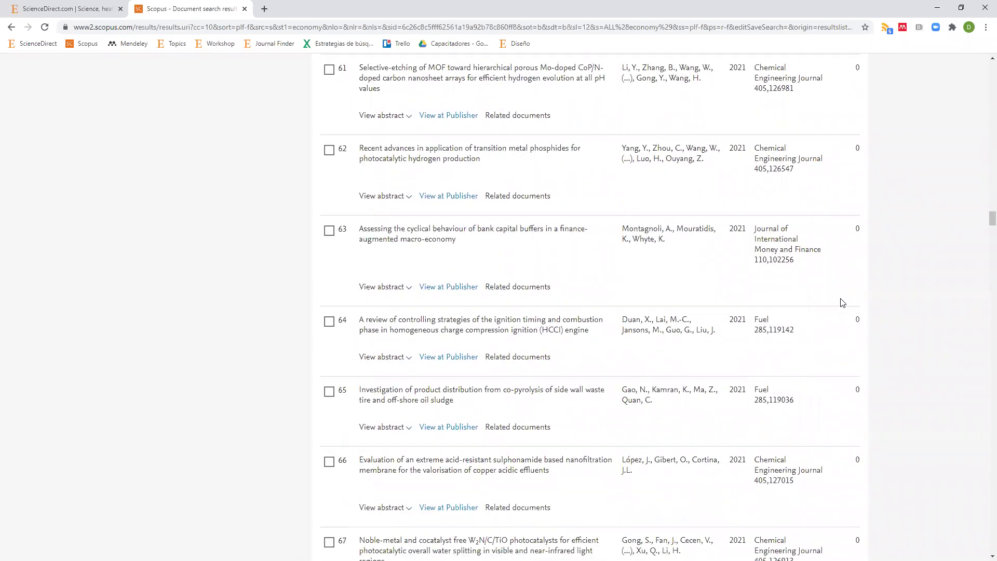
pyautogui.scroll(-13, 829, 319)
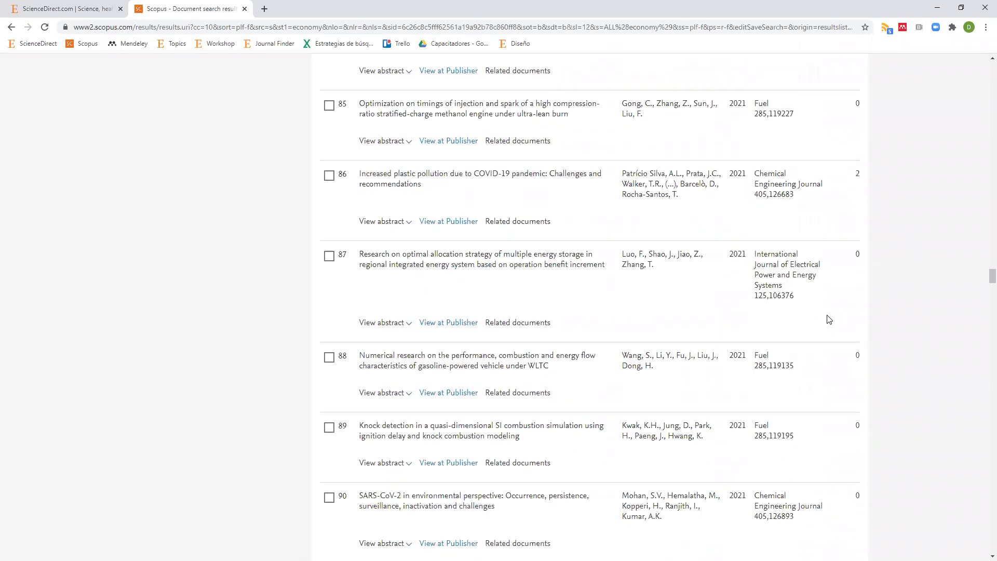
pyautogui.scroll(6, 836, 319)
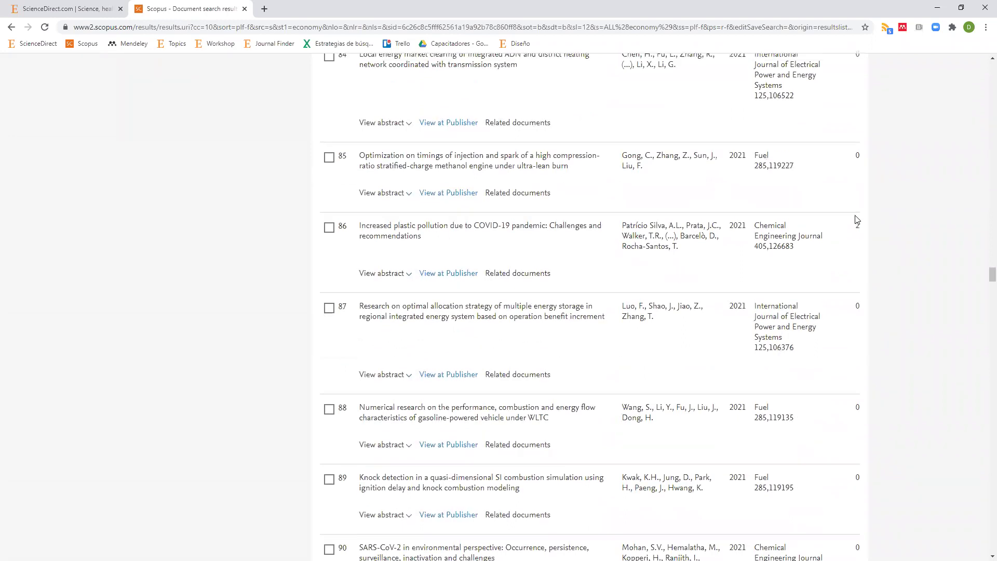
pyautogui.scroll(-8, 843, 276)
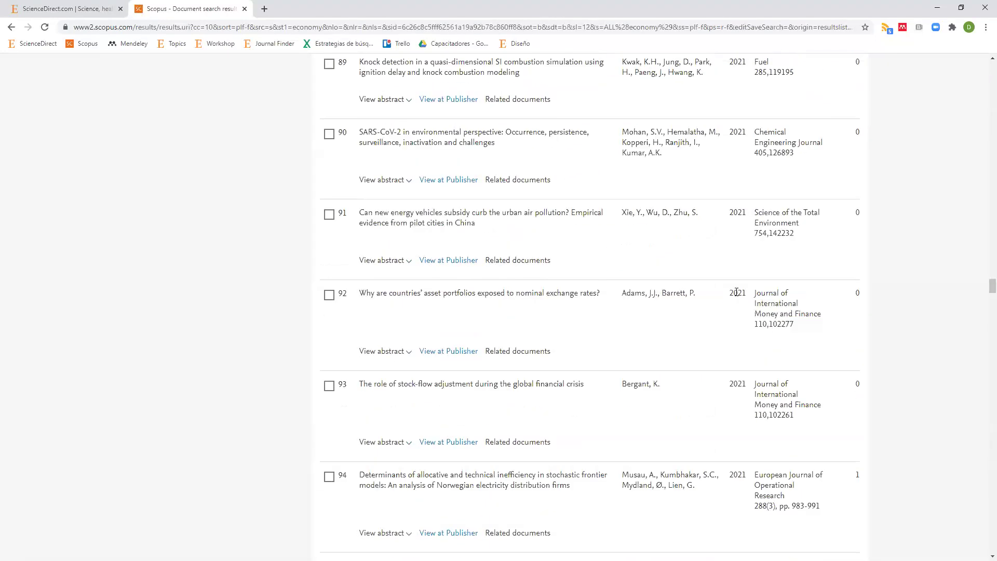
# - Edit the query to economy AND mexico AND covid in all fields, run the search and look through the results
pyautogui.scroll(20, 983, 293)
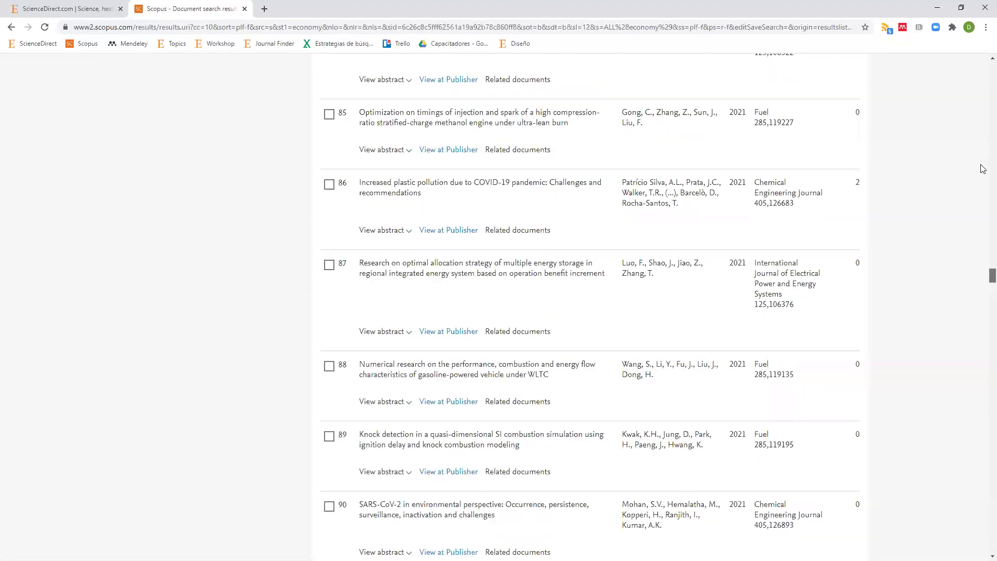
pyautogui.scroll(3, 474, 128)
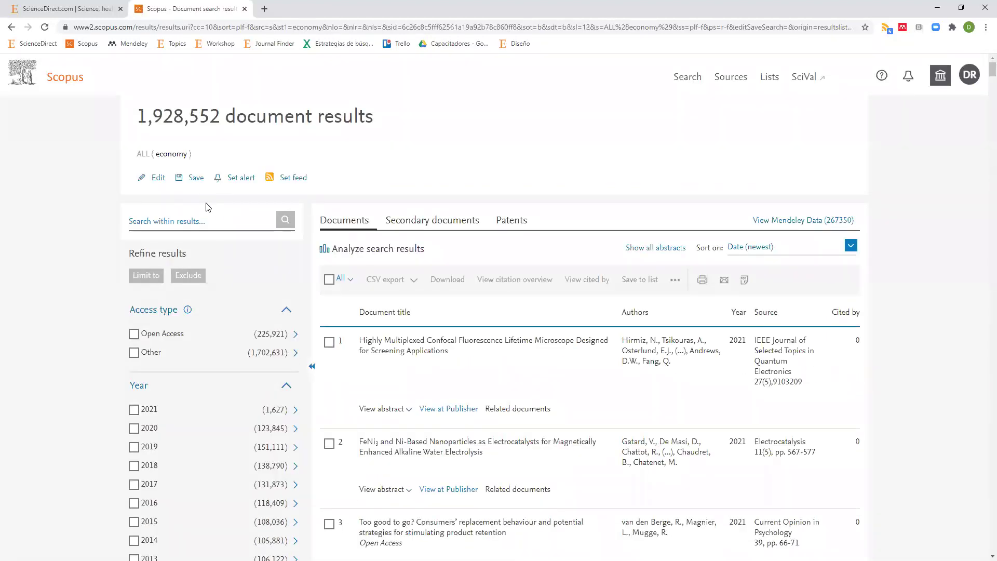
pyautogui.click(161, 182)
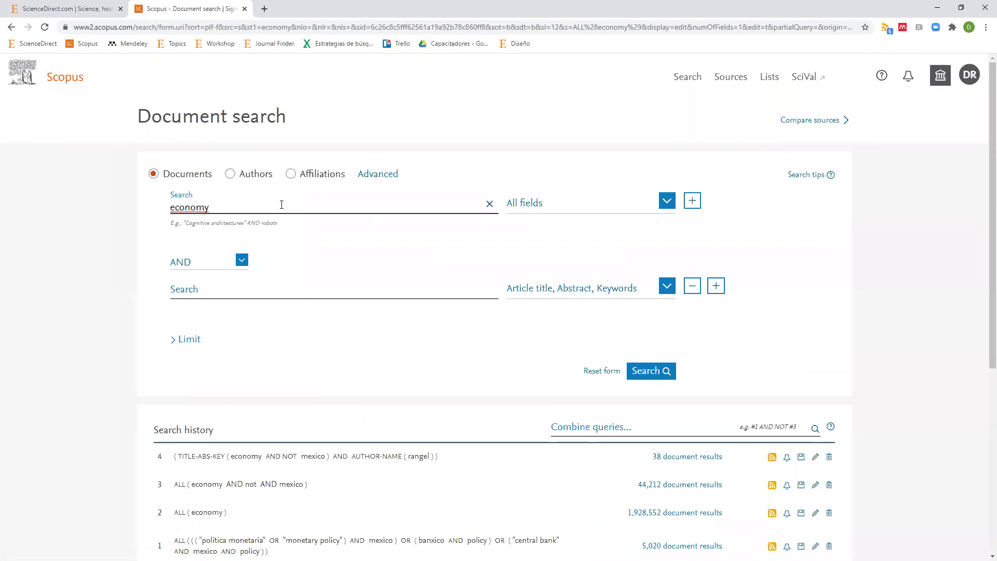
pyautogui.write('AND mexico AND covid')
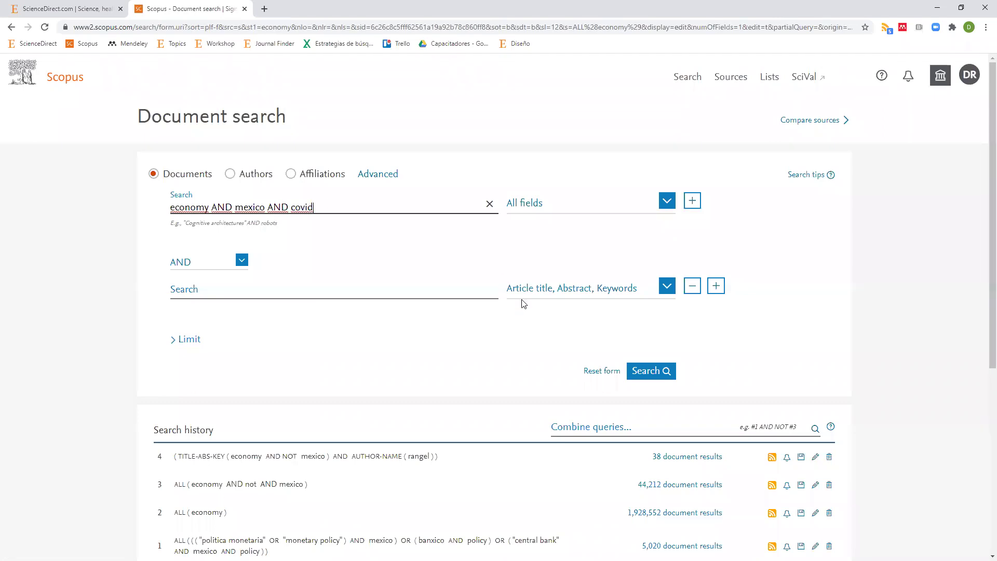
pyautogui.click(655, 374)
pyautogui.click(651, 371)
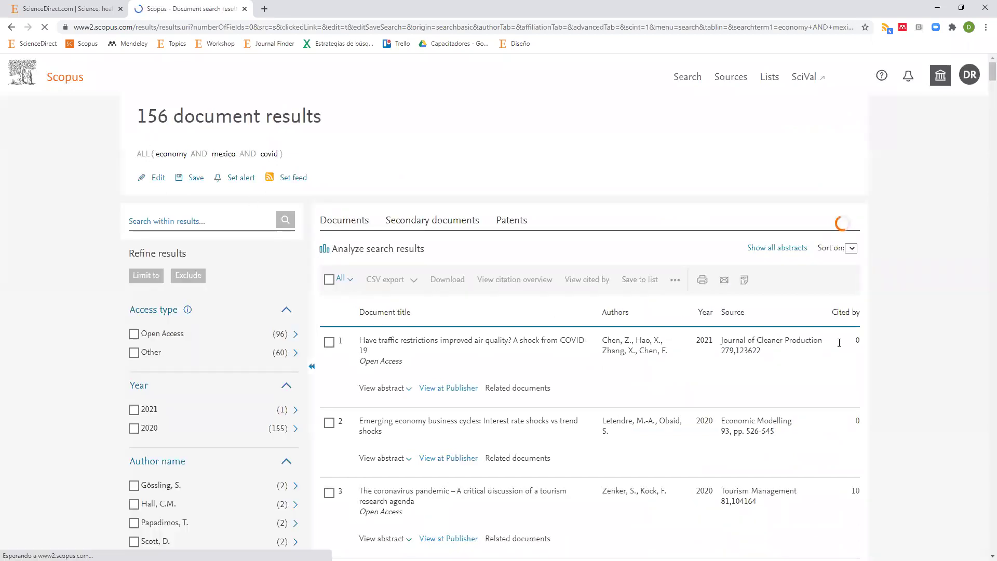
pyautogui.scroll(-5, 675, 332)
pyautogui.scroll(-13, 703, 319)
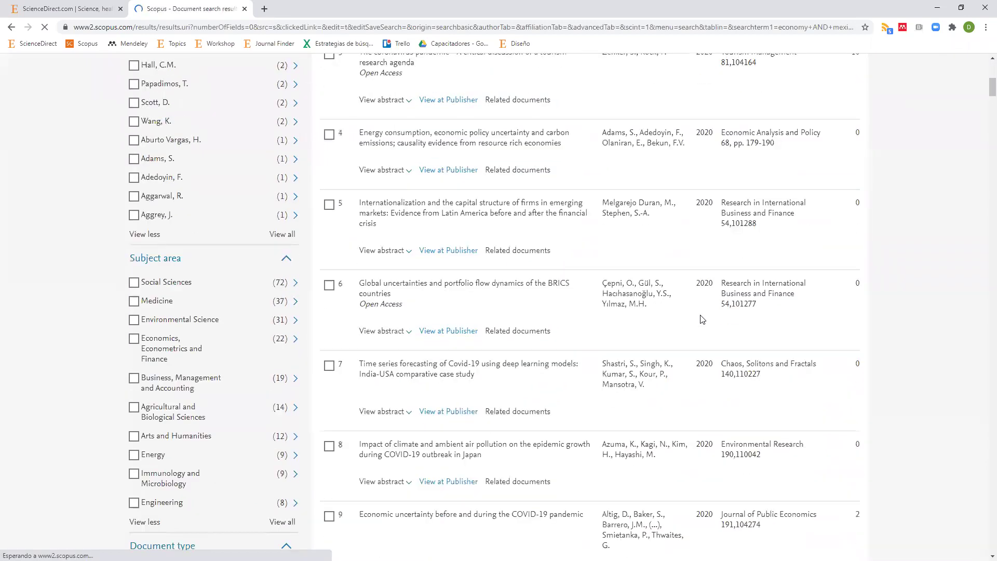
# - Return to the document search, remove AND covid from the query and search for economy AND mexico
pyautogui.click(12, 28)
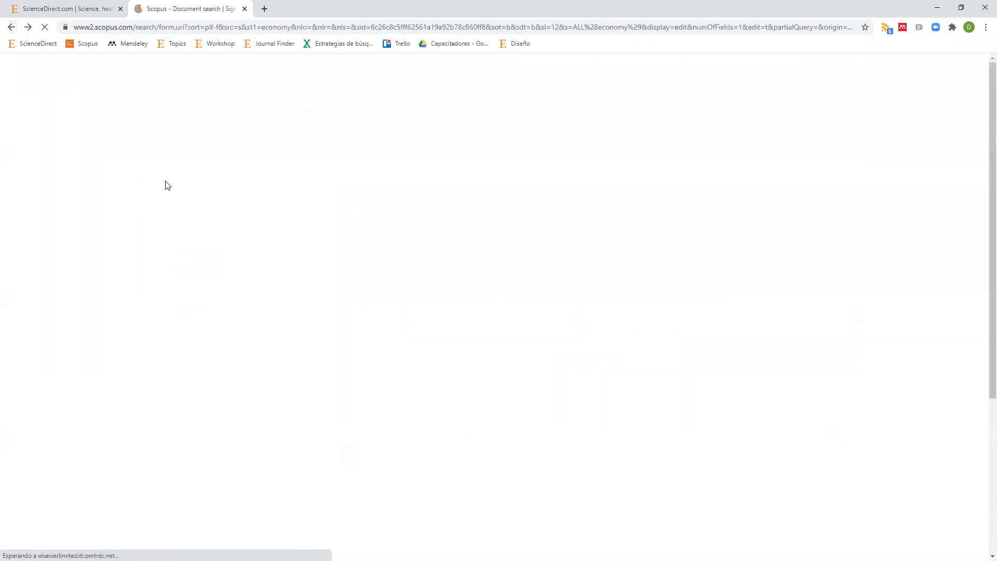
pyautogui.moveTo(324, 210); pyautogui.dragTo(270, 211)
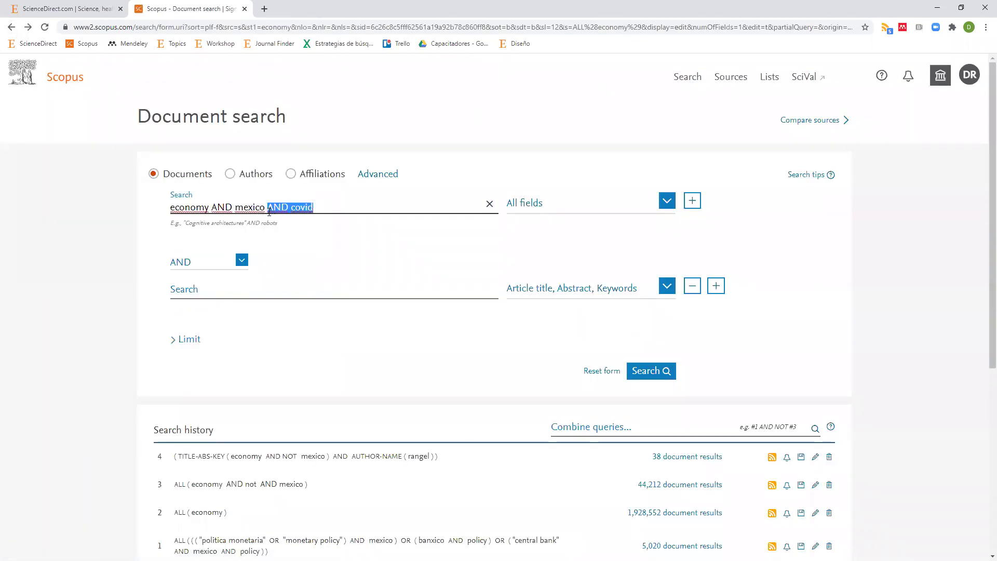
pyautogui.press('BackSpace')
pyautogui.click(668, 372)
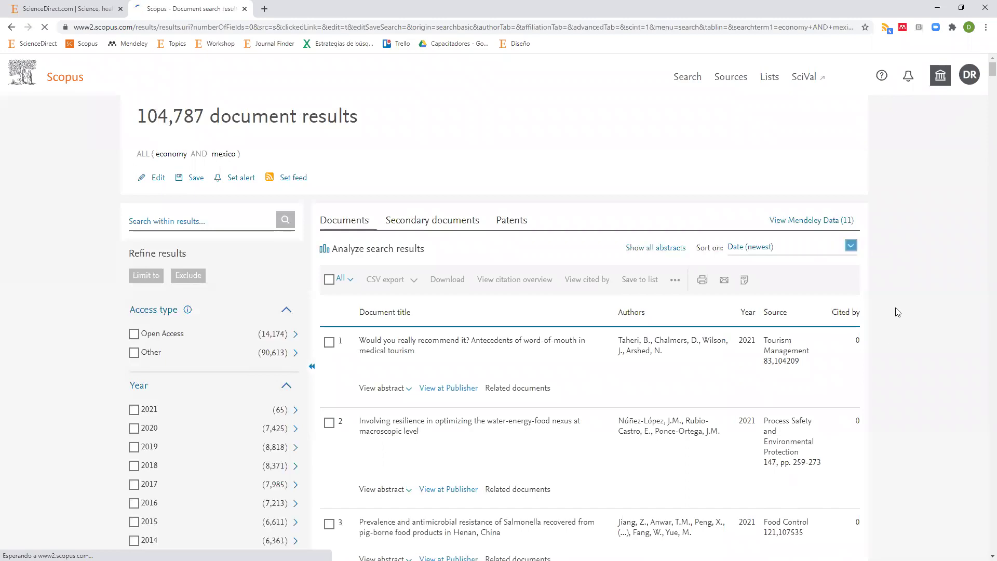
# - Examine the publication years and citation counts of the economy AND mexico results sorted by Date (newest)
pyautogui.scroll(-9, 897, 311)
pyautogui.scroll(-13, 764, 310)
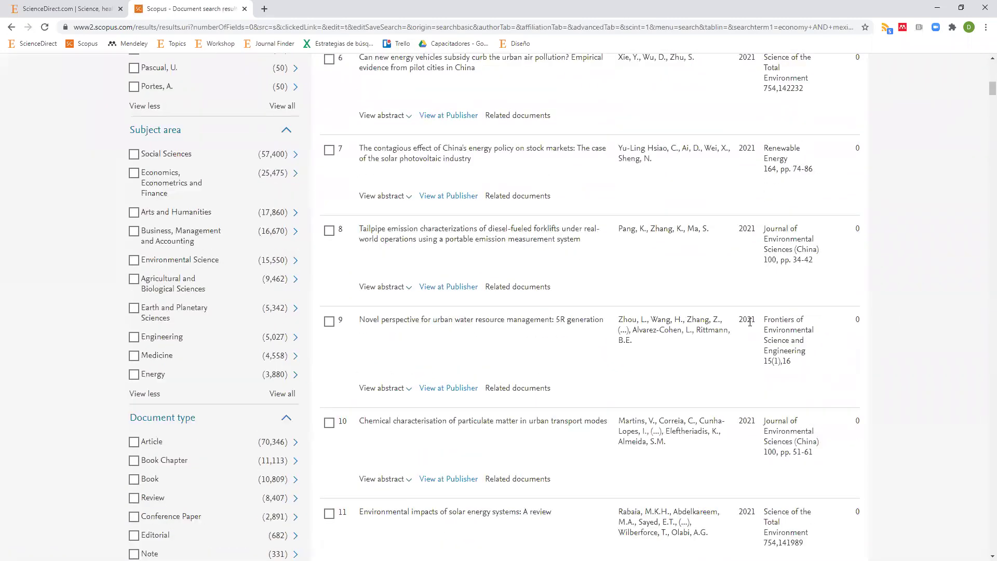
pyautogui.scroll(-20, 750, 326)
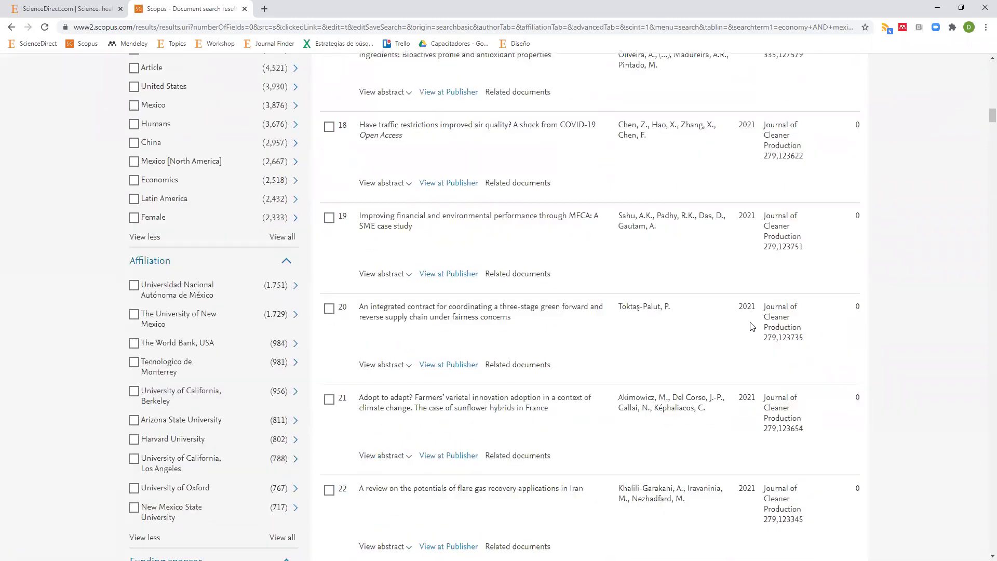
pyautogui.scroll(-20, 752, 328)
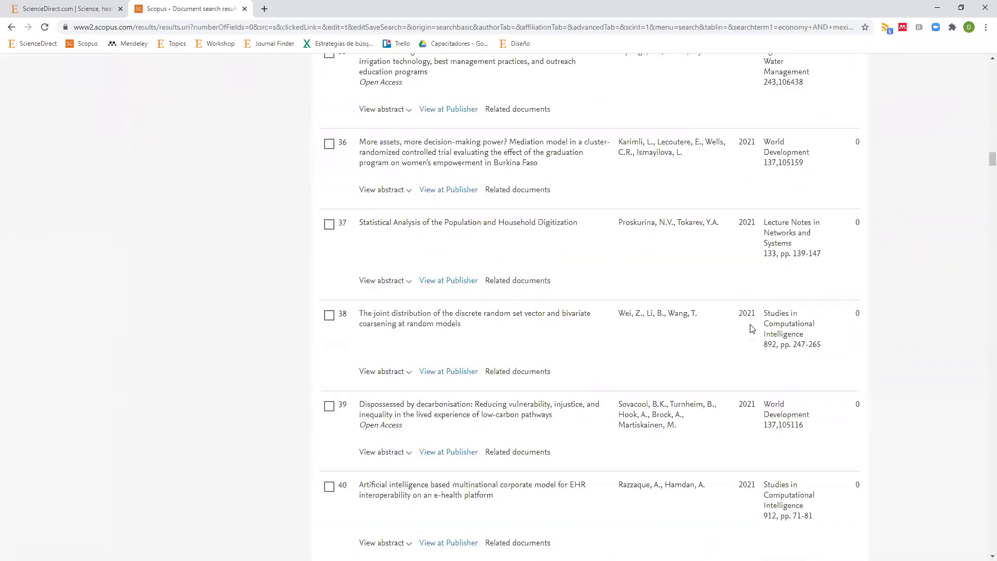
pyautogui.scroll(-20, 758, 348)
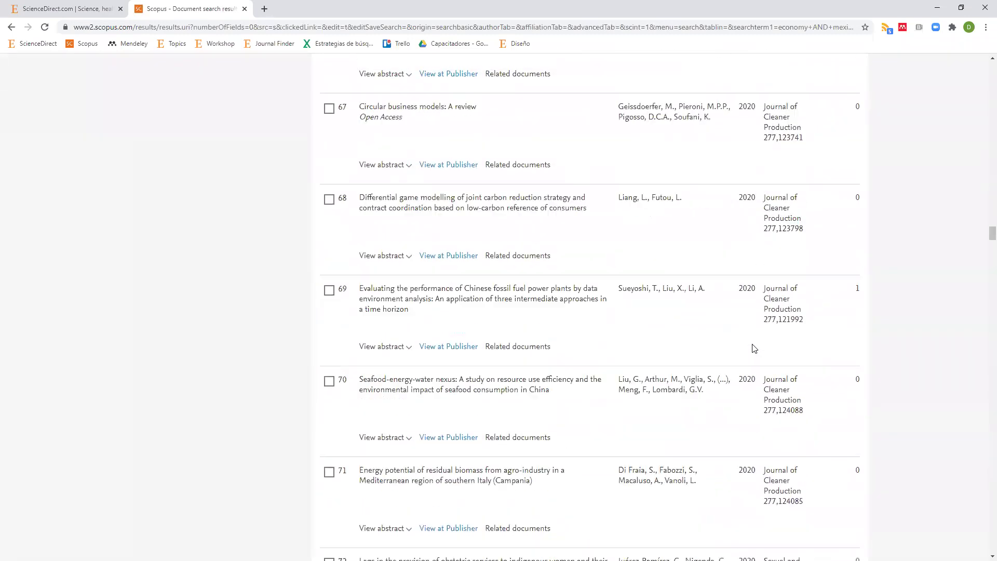
pyautogui.scroll(-17, 751, 323)
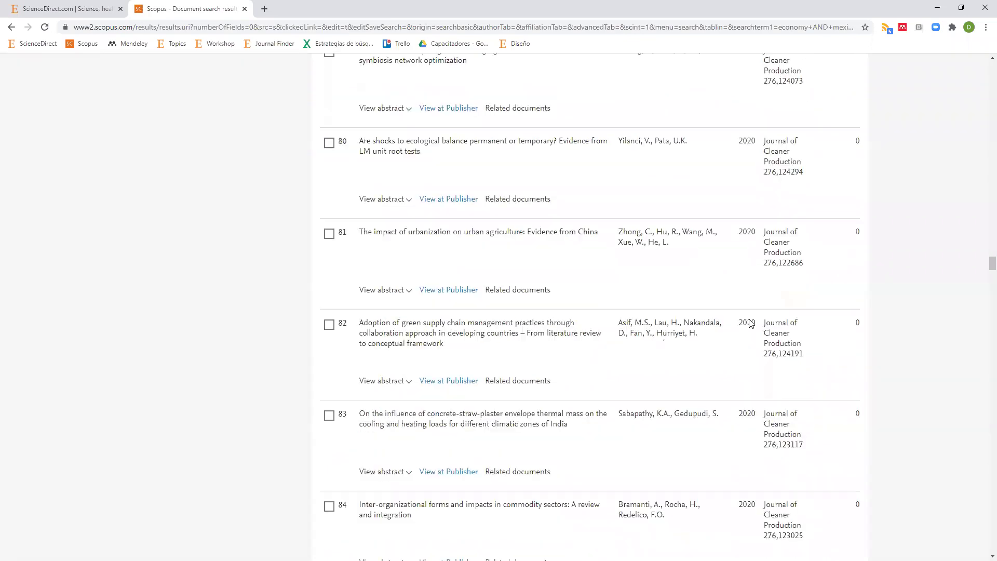
pyautogui.scroll(-20, 751, 323)
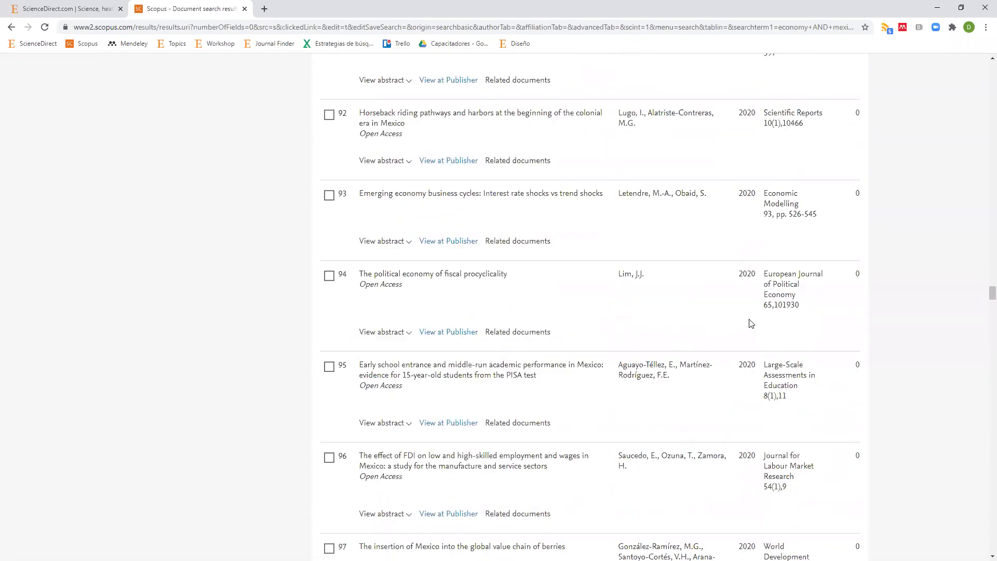
pyautogui.scroll(-10, 752, 323)
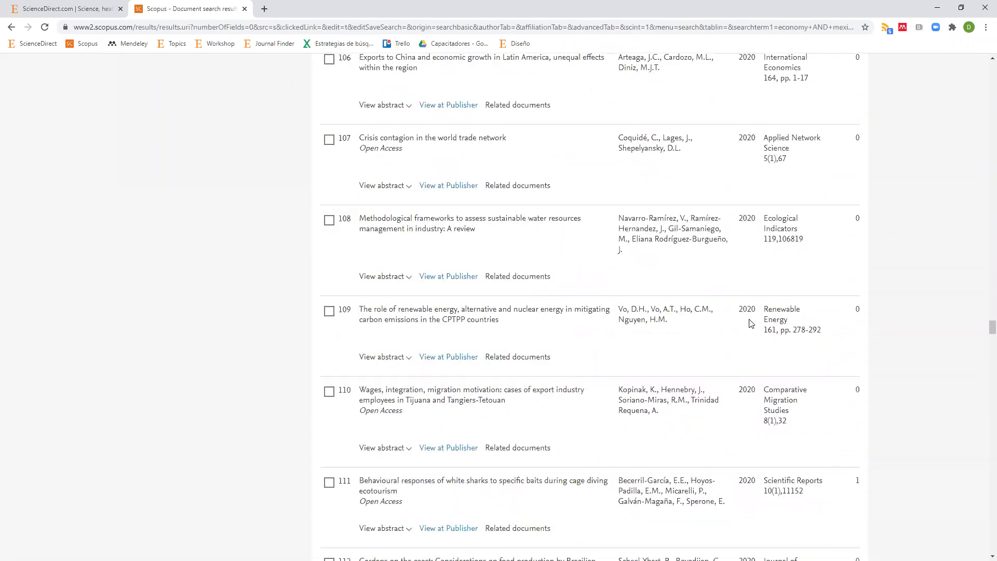
pyautogui.scroll(5, 862, 324)
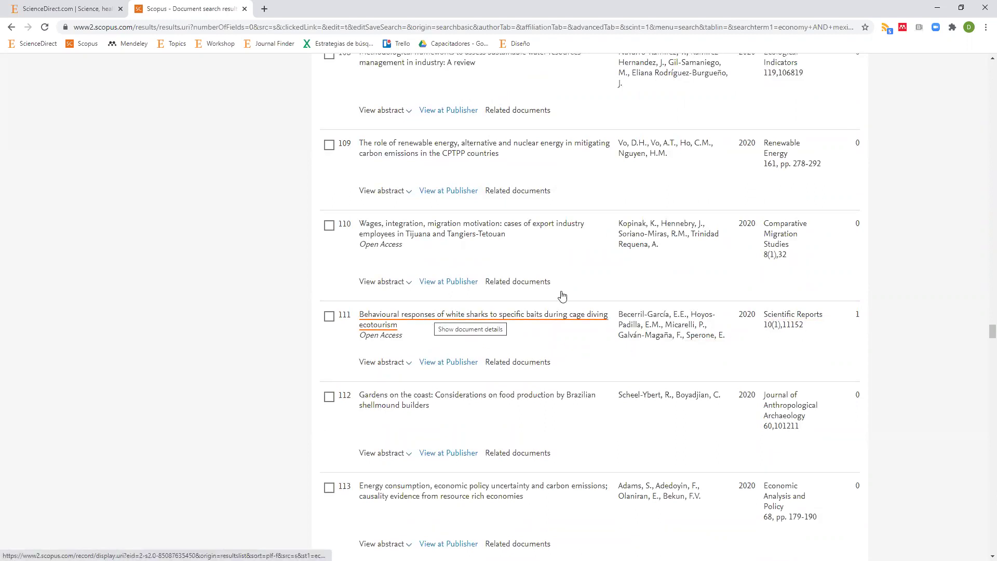
# - Sort the economy AND mexico results by Cited by (highest)
pyautogui.scroll(18, 983, 143)
pyautogui.scroll(20, 983, 143)
pyautogui.click(850, 246)
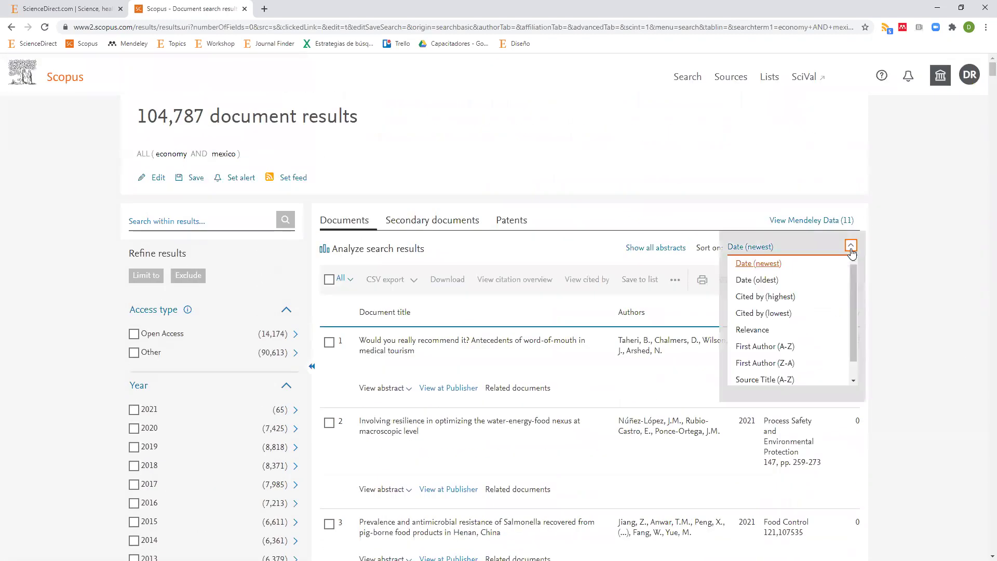
pyautogui.click(783, 300)
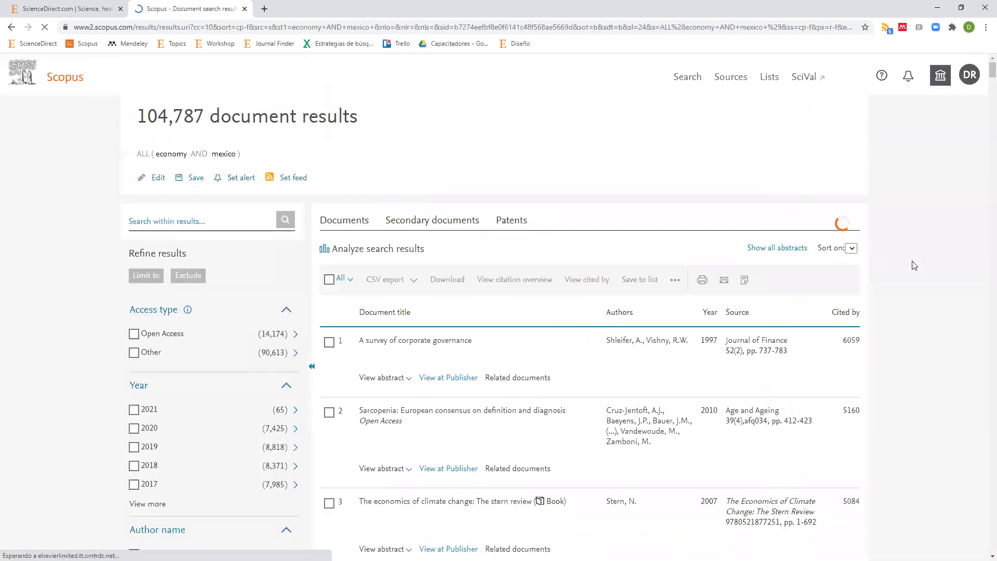
# - Select the years 2020, 2019 and 2018 in the Year filter of the results
pyautogui.scroll(-3, 347, 379)
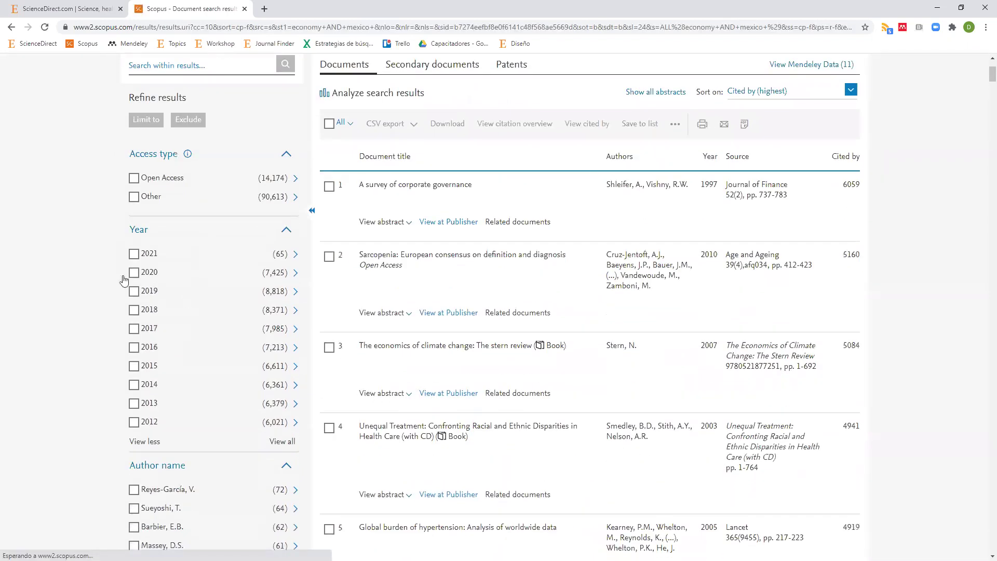
pyautogui.click(134, 272)
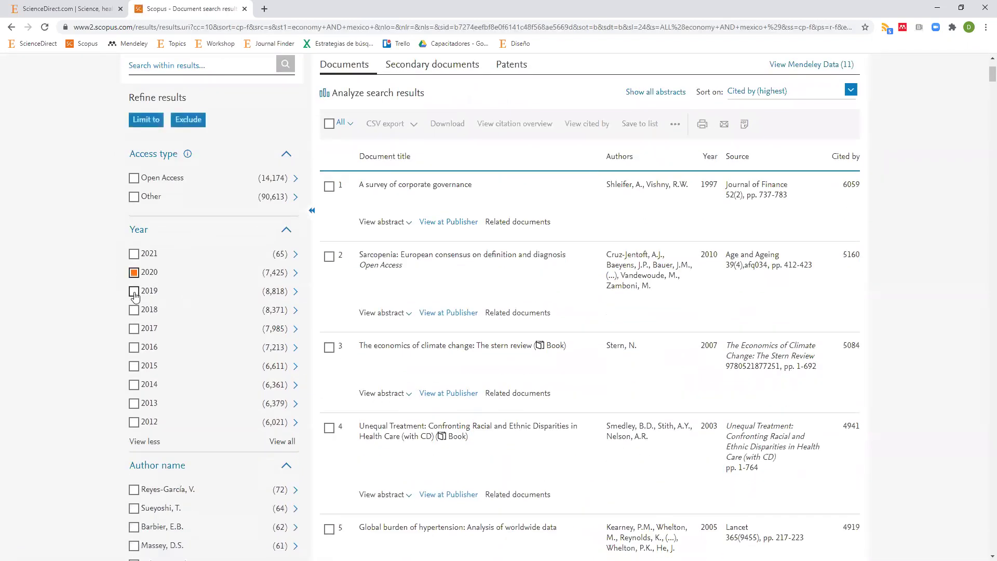
pyautogui.click(134, 292)
pyautogui.scroll(-2, 782, 341)
pyautogui.scroll(-1, 782, 341)
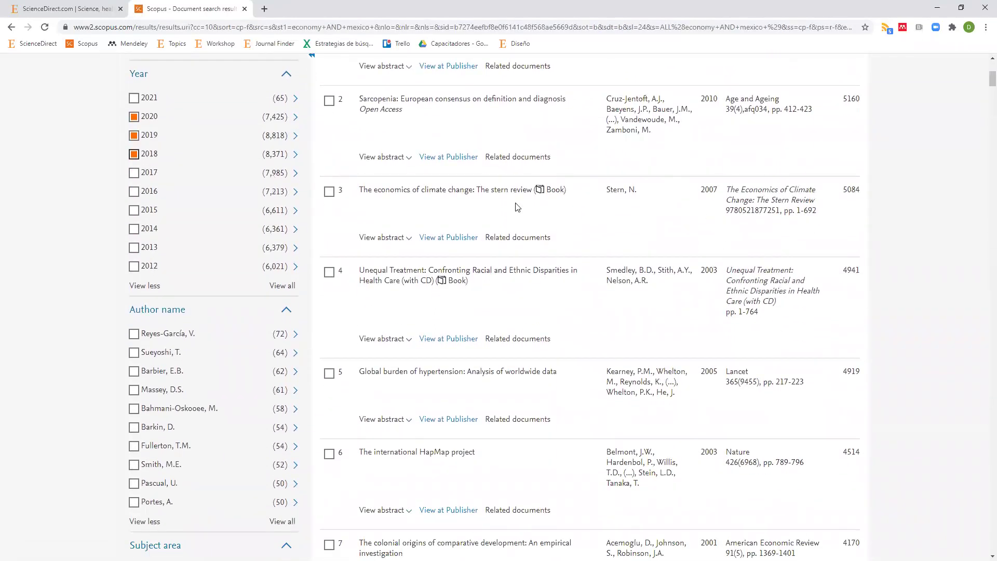
# - View the details of "Leishmaniasis worldwide and global estimates of its incidence" in a separate tab and return to the results list
pyautogui.scroll(-7, 570, 314)
pyautogui.scroll(-6, 570, 314)
pyautogui.scroll(-4, 470, 251)
pyautogui.scroll(-3, 479, 254)
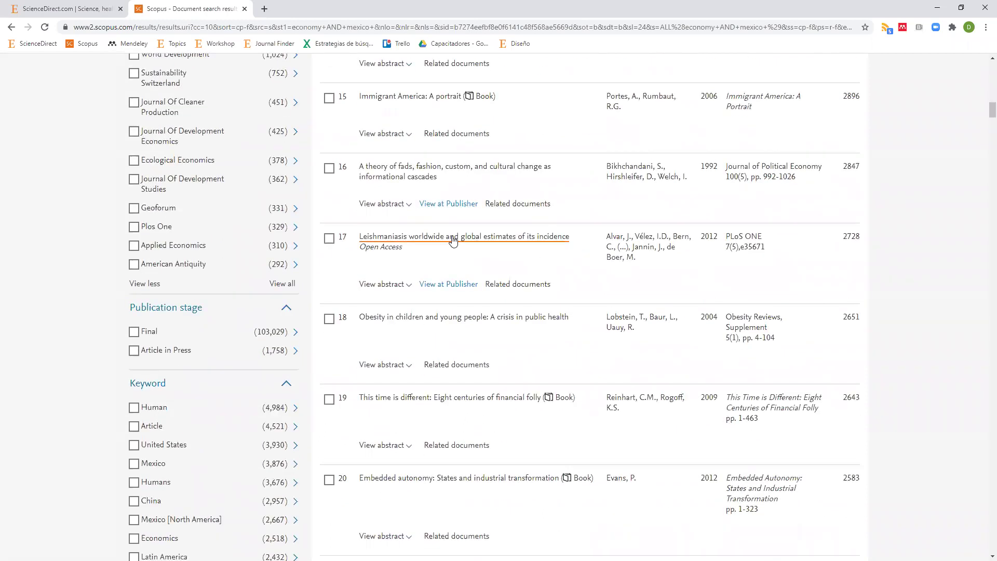
pyautogui.middleClick(452, 240)
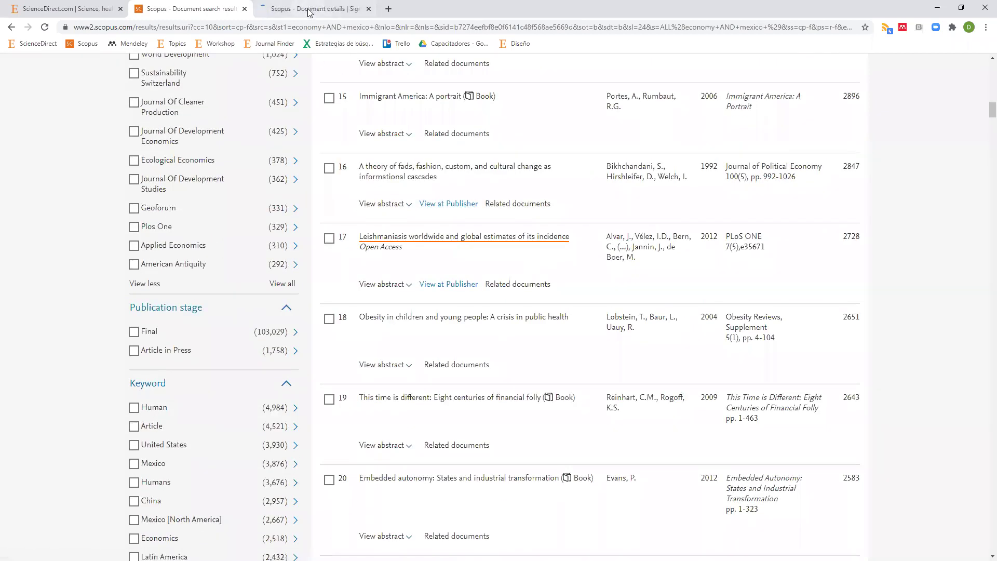
pyautogui.click(311, 9)
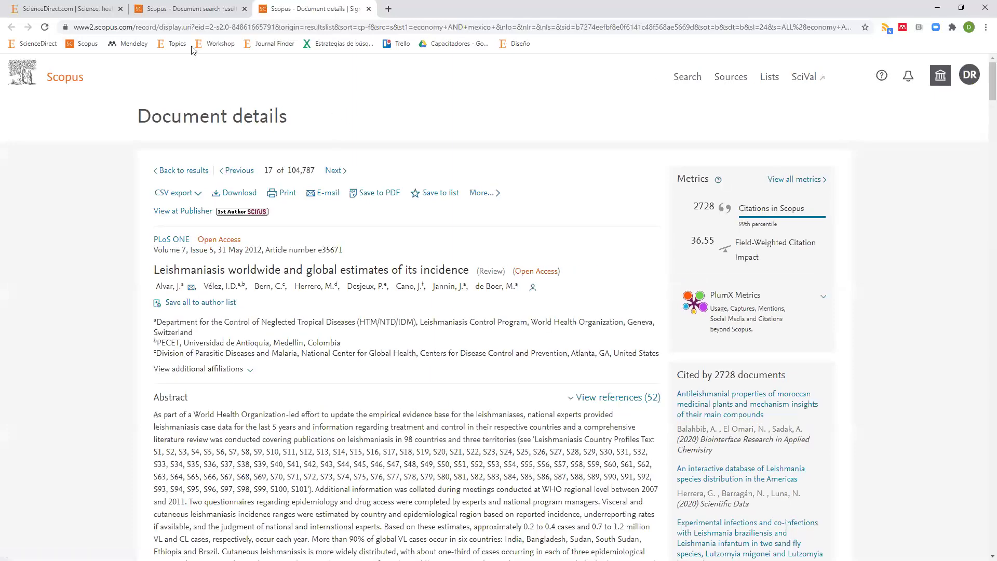
pyautogui.click(188, 9)
pyautogui.scroll(8, 240, 266)
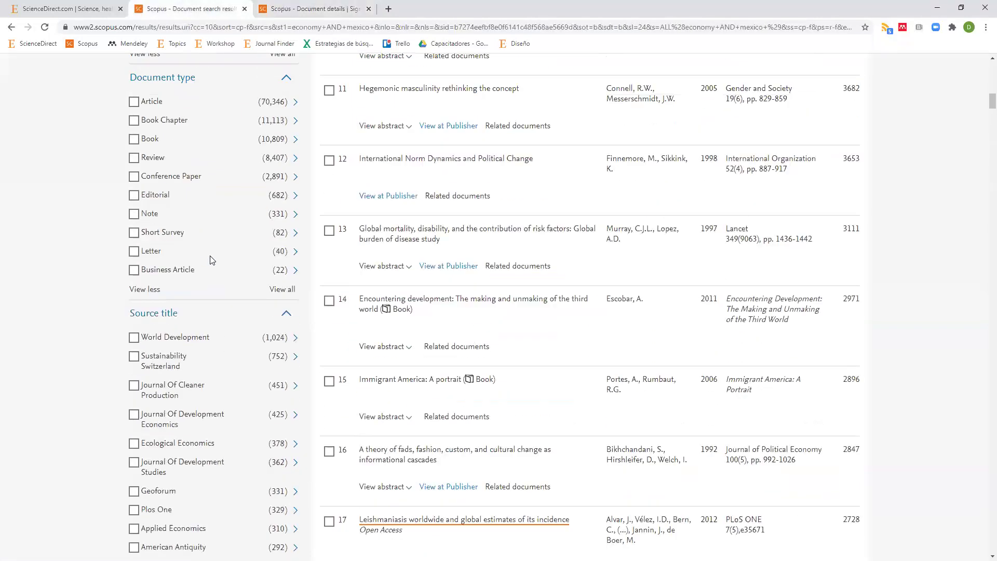
# - Add 2017 to the selected years and limit the economy AND mexico results to 2017 through 2020
pyautogui.scroll(15, 241, 266)
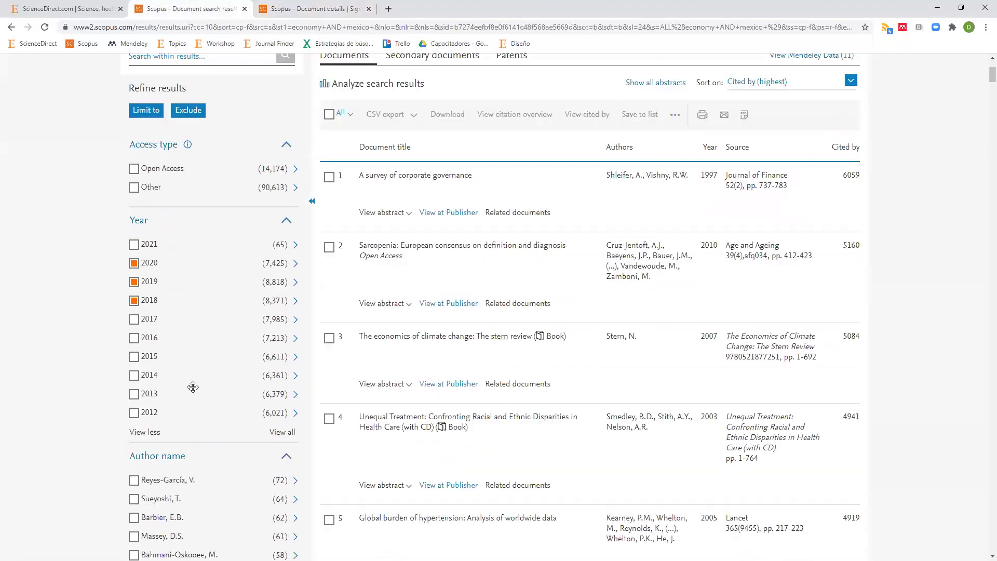
pyautogui.scroll(-1, 137, 372)
pyautogui.click(134, 329)
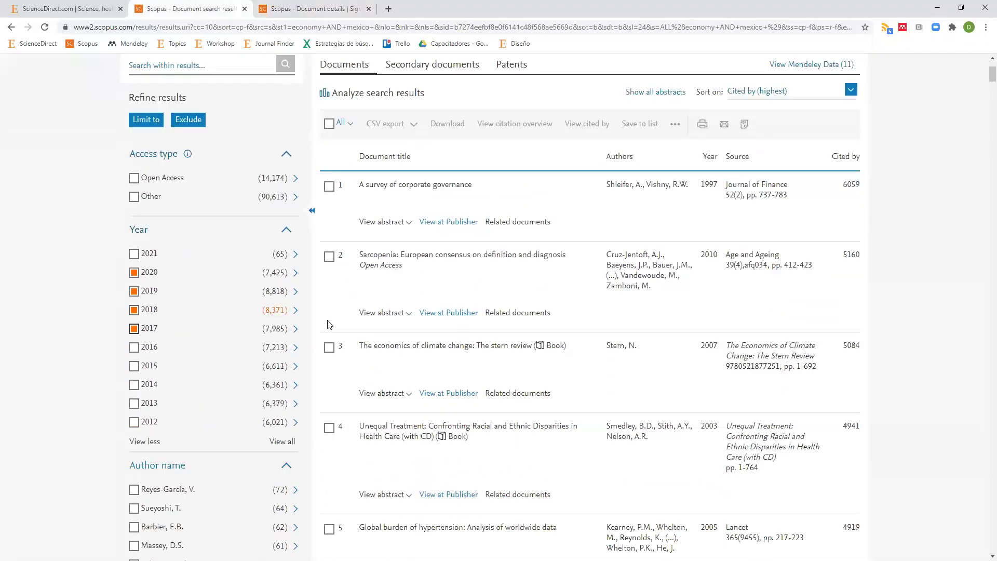
pyautogui.click(147, 121)
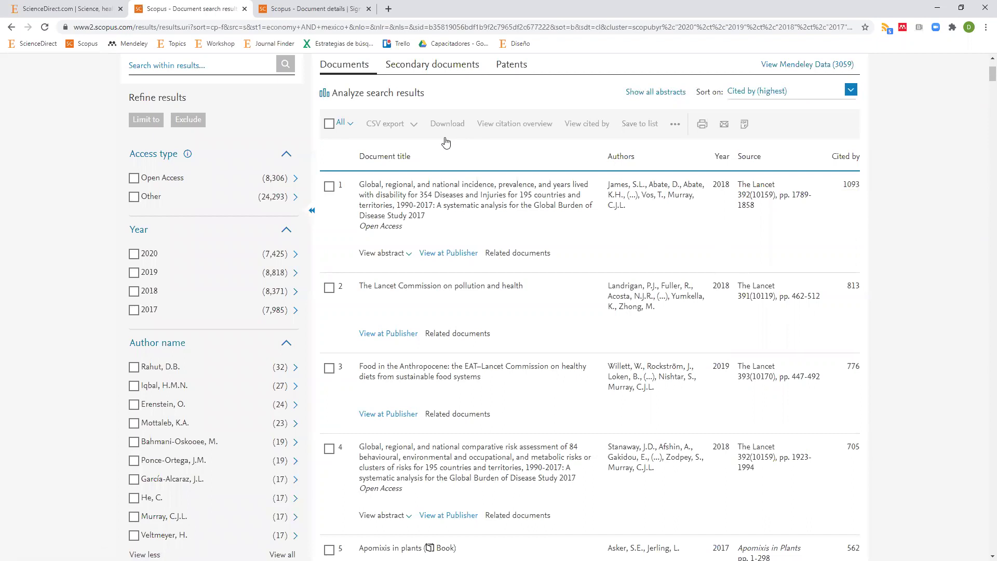
# - Check the Leishmaniasis document's citation metrics and open the most cited filtered result in a separate tab
pyautogui.click(316, 10)
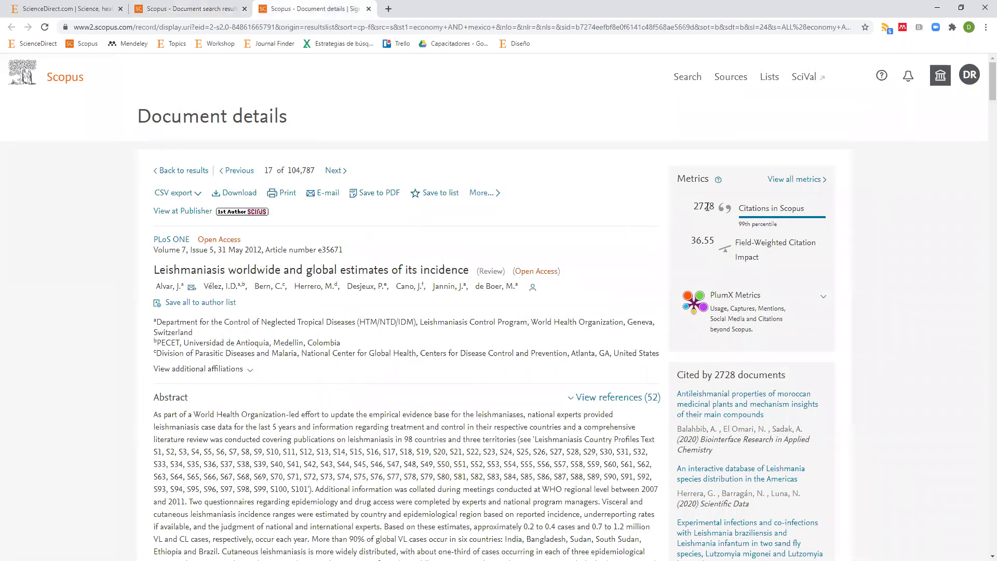
pyautogui.click(190, 10)
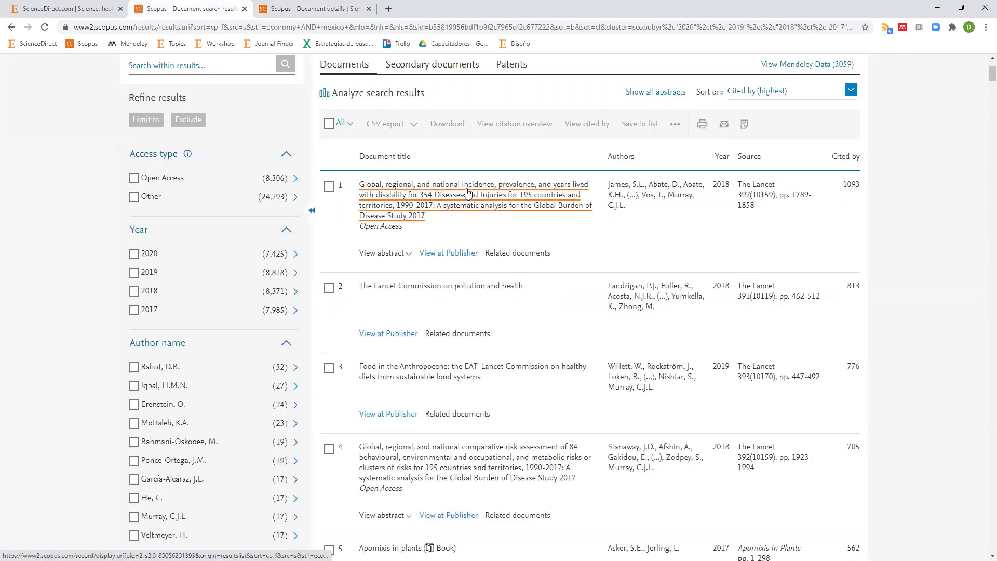
pyautogui.middleClick(447, 193)
# - Examine the Field-Weighted Citation Impact of the Leishmaniasis review and the citation metrics of the 2018 Lancet disease study
pyautogui.click(330, 12)
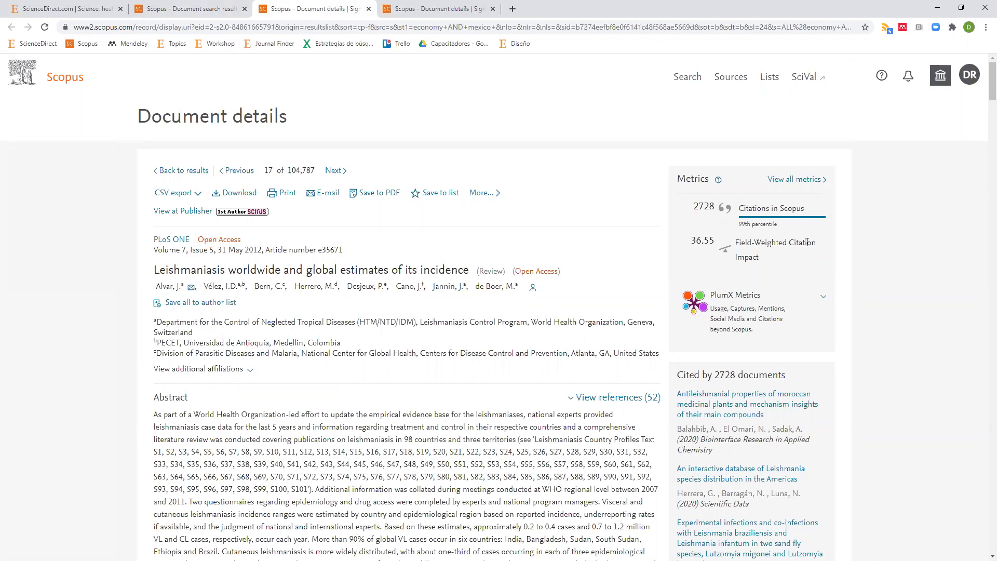
pyautogui.moveTo(717, 243); pyautogui.dragTo(690, 243)
pyautogui.click(419, 11)
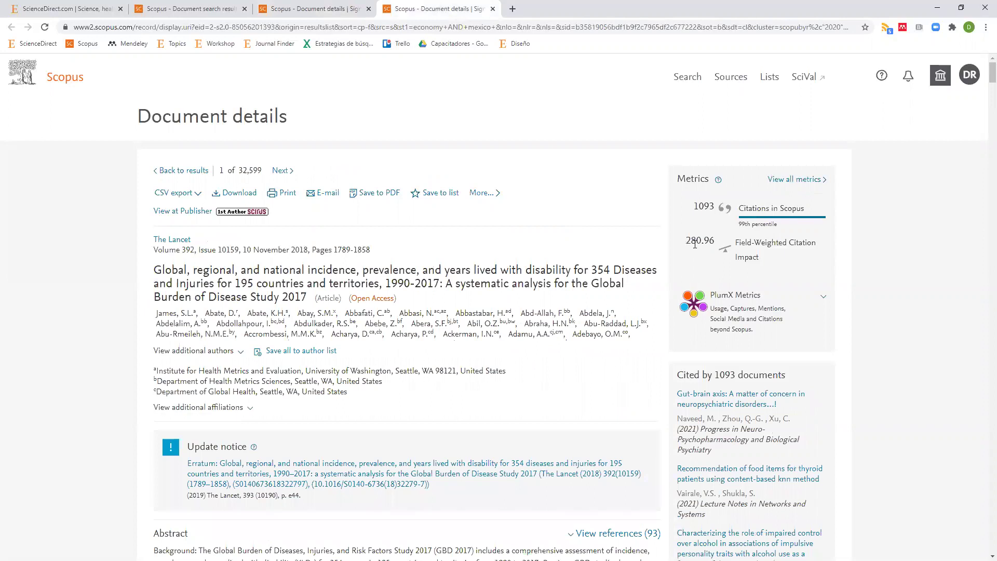
pyautogui.doubleClick(700, 204)
pyautogui.moveTo(686, 240); pyautogui.dragTo(717, 244)
pyautogui.doubleClick(692, 240)
# - Compare the Leishmaniasis review's citation count and Field-Weighted Citation Impact again with those of the 2018 Lancet article
pyautogui.click(321, 9)
pyautogui.doubleClick(704, 206)
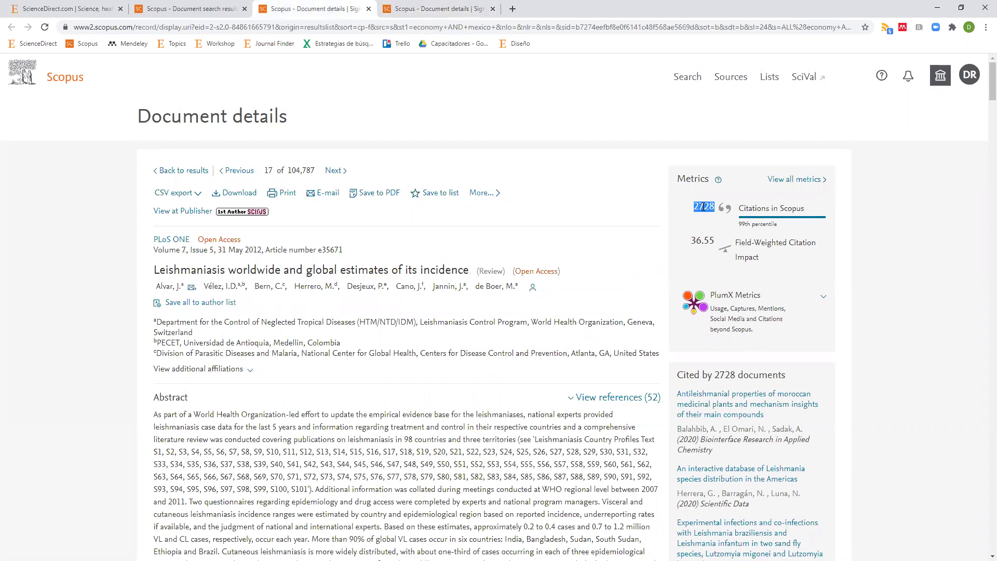
pyautogui.doubleClick(697, 240)
pyautogui.click(697, 244)
pyautogui.doubleClick(696, 244)
pyautogui.click(705, 245)
pyautogui.doubleClick(700, 240)
pyautogui.click(441, 8)
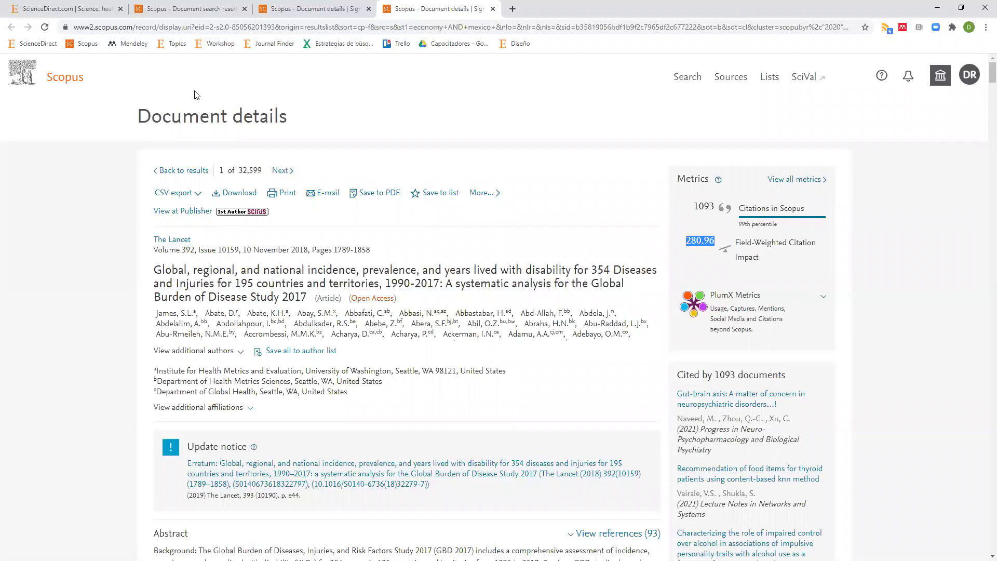
# - Return to the filtered results, analyze them and examine the yearly document counts in the Documents by year chart
pyautogui.click(191, 8)
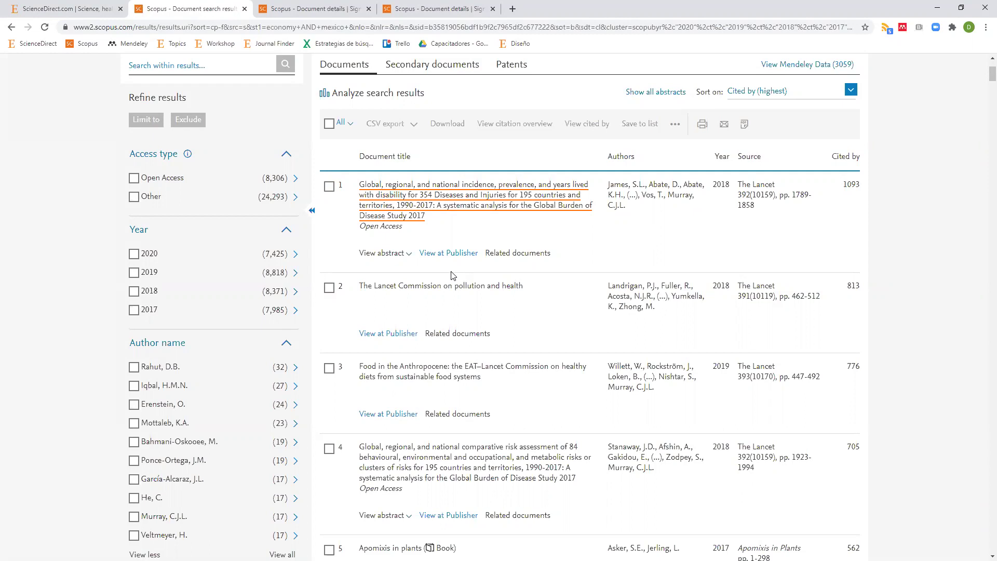
pyautogui.scroll(3, 451, 275)
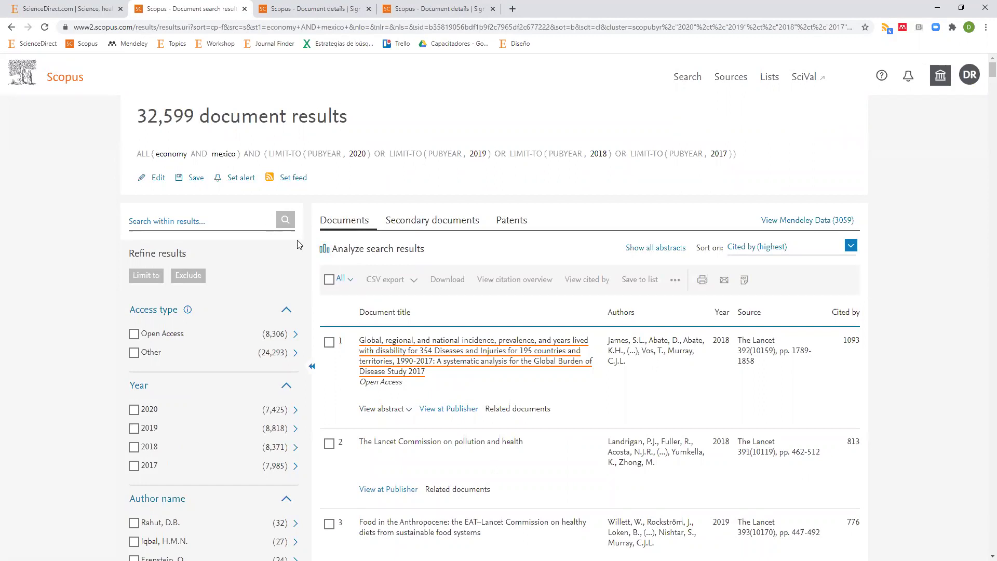
pyautogui.click(409, 251)
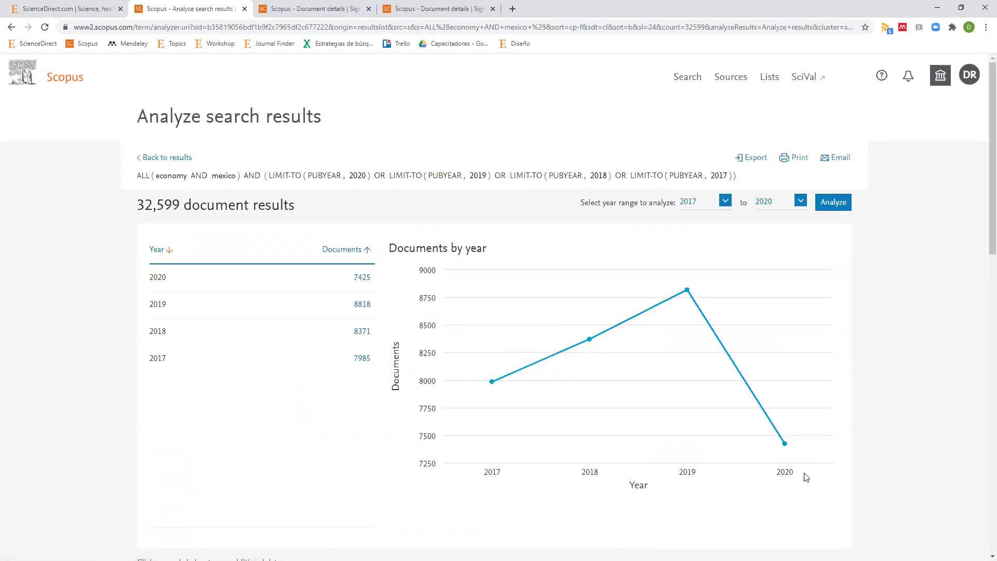
pyautogui.moveTo(492, 384)
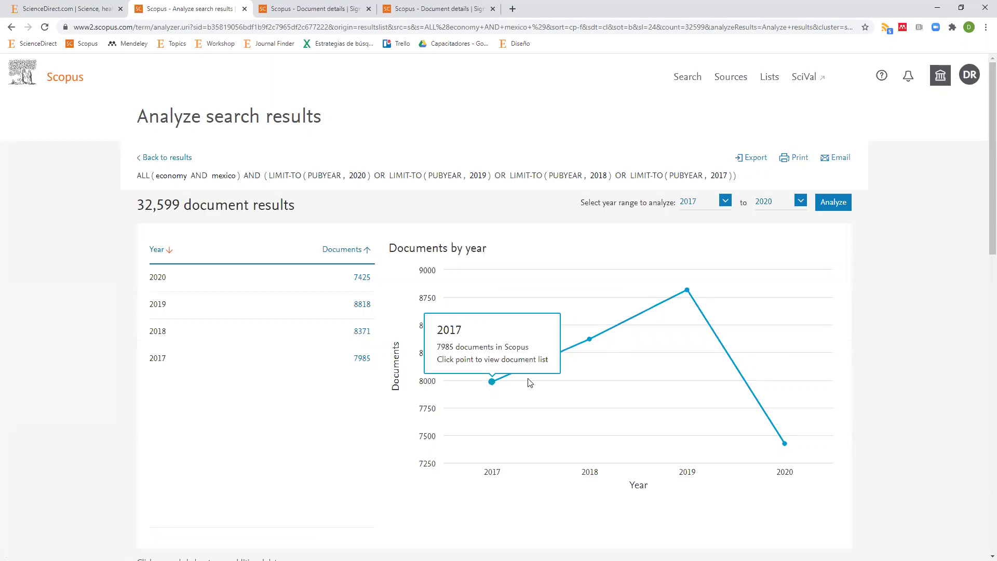
pyautogui.moveTo(674, 305)
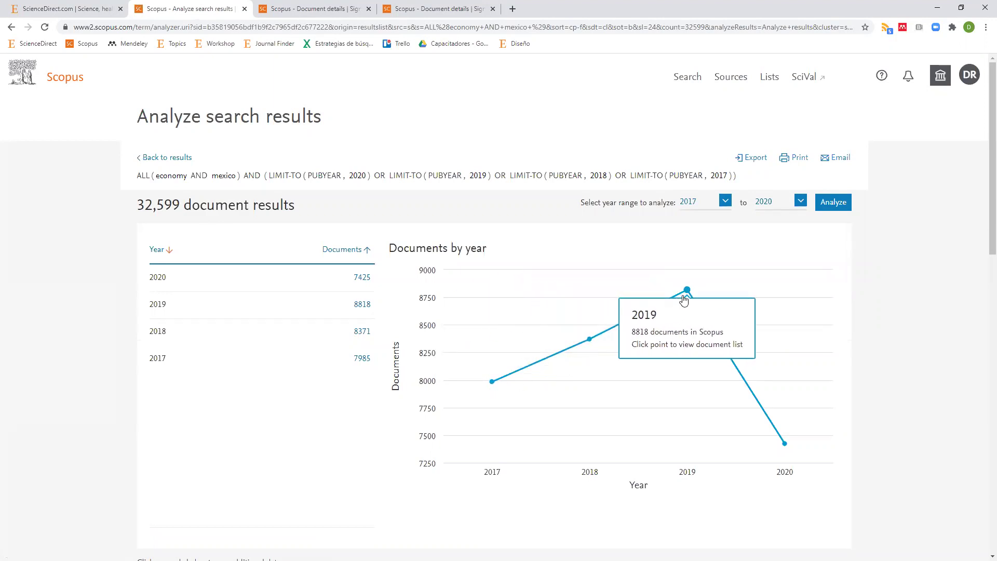
pyautogui.moveTo(778, 450)
pyautogui.moveTo(763, 324)
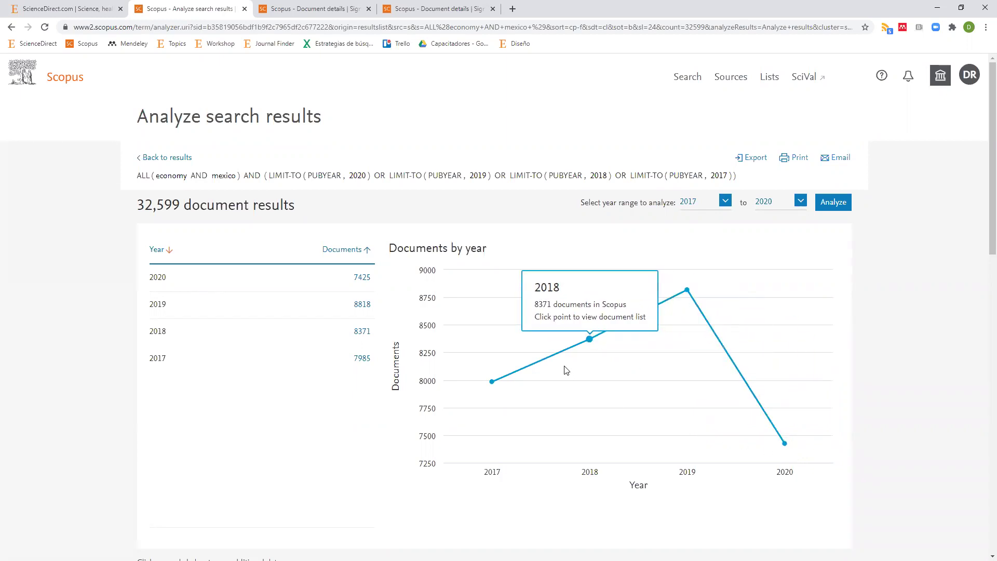
# - View the Documents per year by source analysis and inspect data points for Sustainability Switzerland and Land Use Policy
pyautogui.scroll(-6, 379, 389)
pyautogui.click(245, 374)
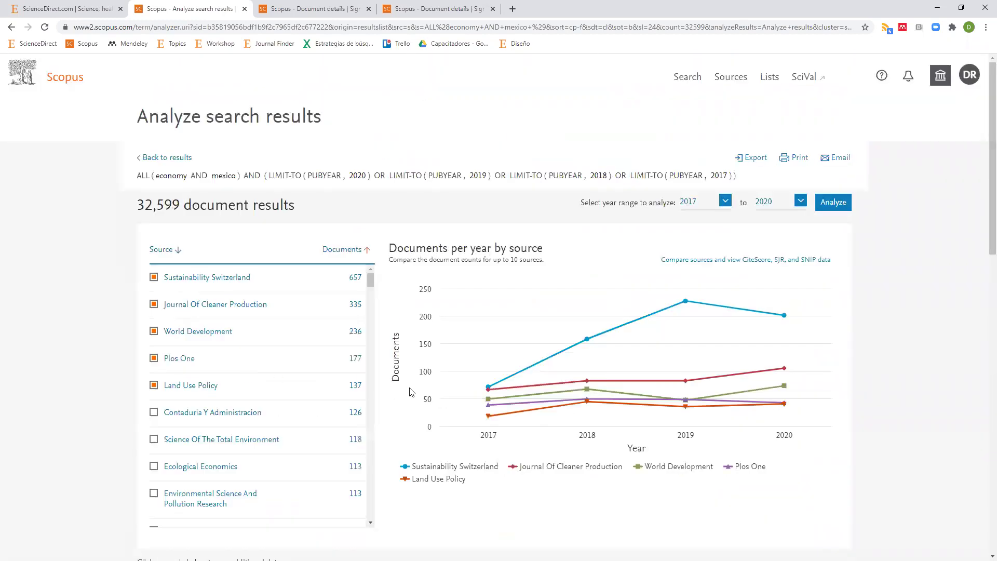
pyautogui.moveTo(549, 396)
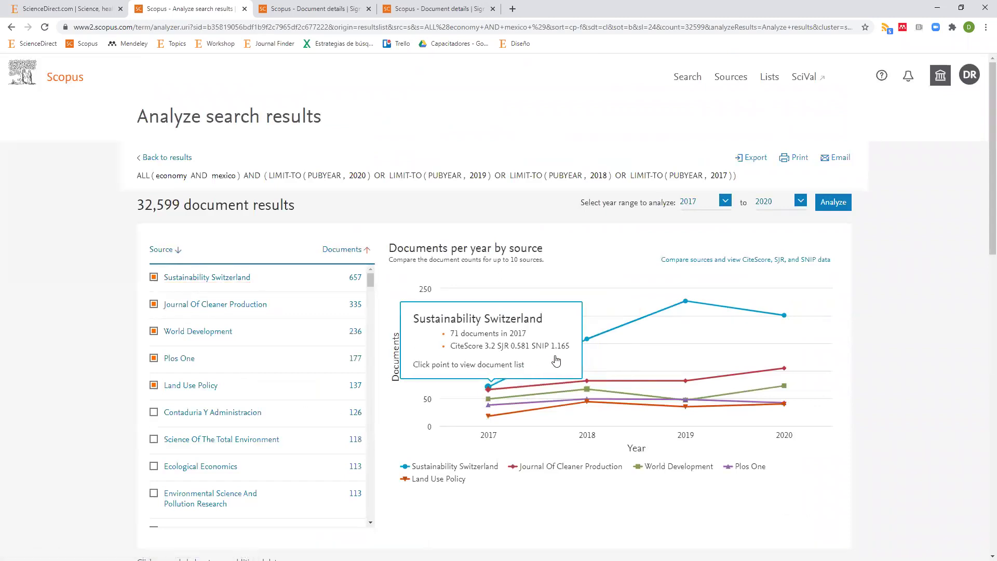
pyautogui.moveTo(670, 409)
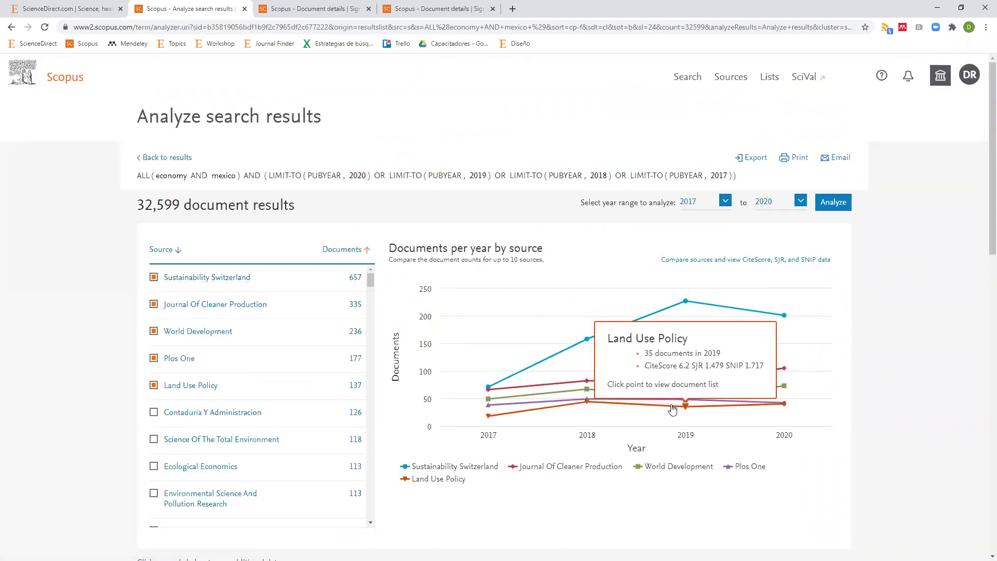
pyautogui.moveTo(685, 381)
# - View the Documents by author analysis of the search results
pyautogui.scroll(-2, 587, 391)
pyautogui.scroll(-4, 587, 391)
pyautogui.click(556, 332)
pyautogui.moveTo(483, 337)
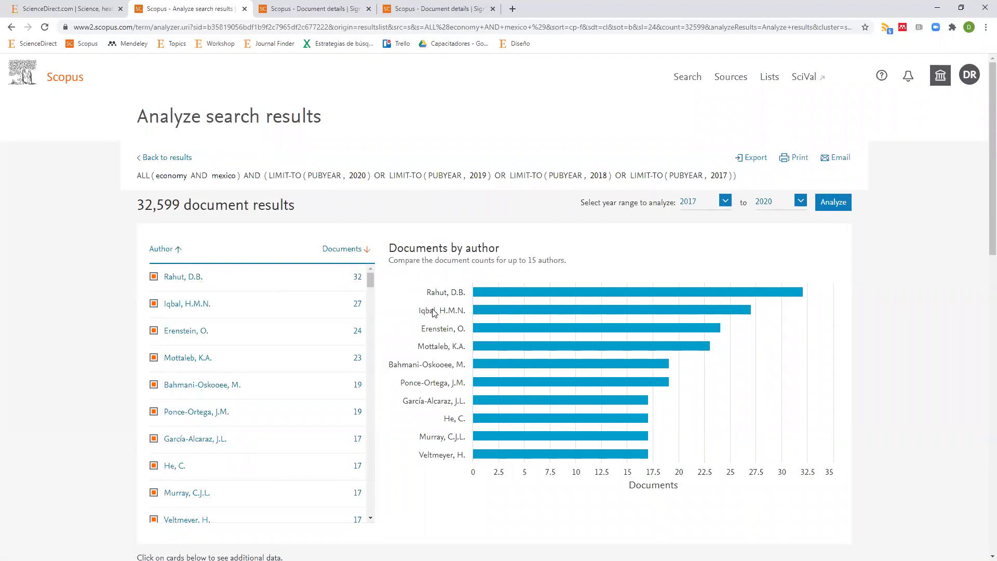
# - View the Documents by country or territory analysis of the search results
pyautogui.scroll(-9, 435, 312)
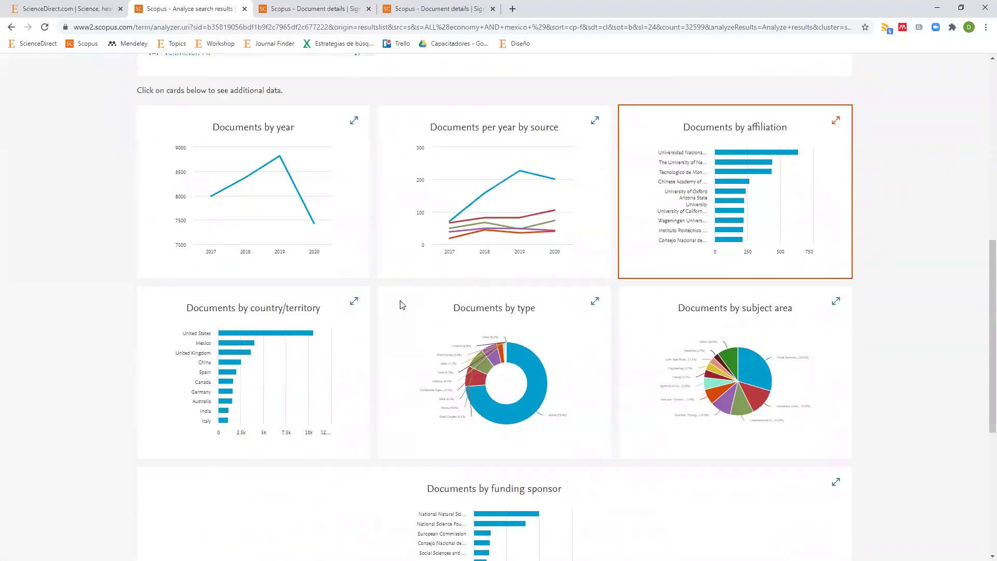
pyautogui.click(285, 345)
pyautogui.scroll(-2, 554, 315)
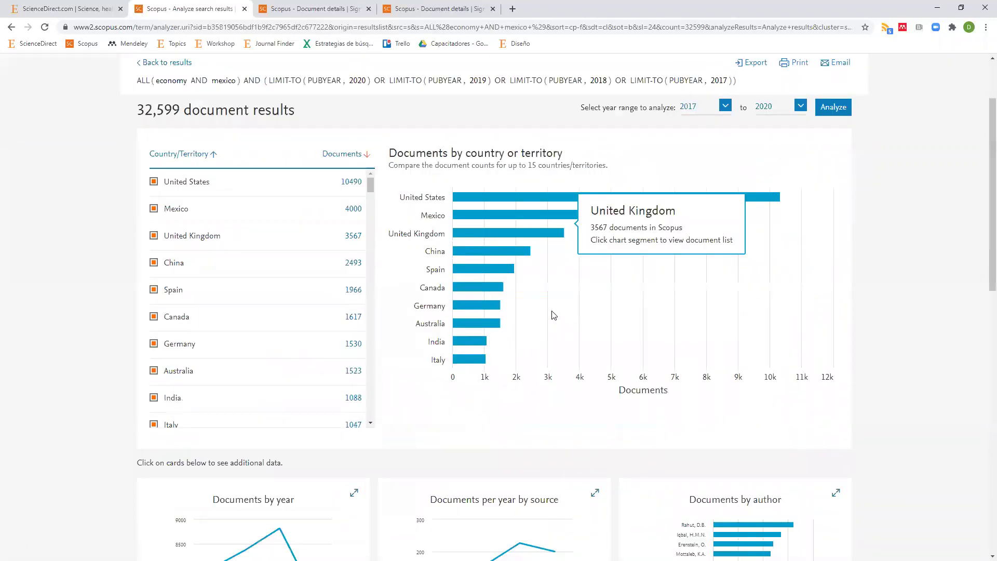
# - View the Documents by funding sponsor analysis, then review the analyzed query and the other available charts
pyautogui.scroll(-8, 553, 316)
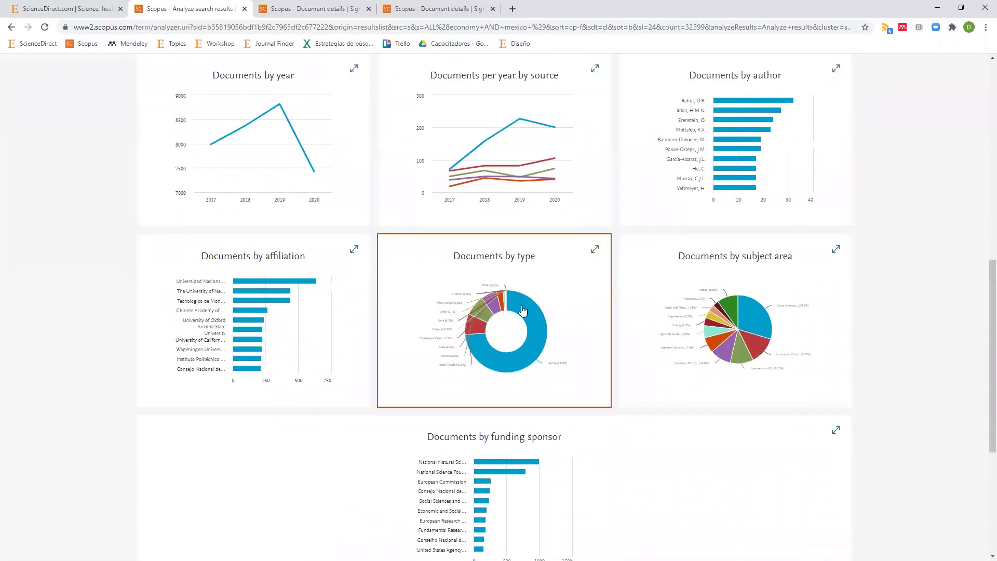
pyautogui.scroll(-3, 623, 343)
pyautogui.click(527, 348)
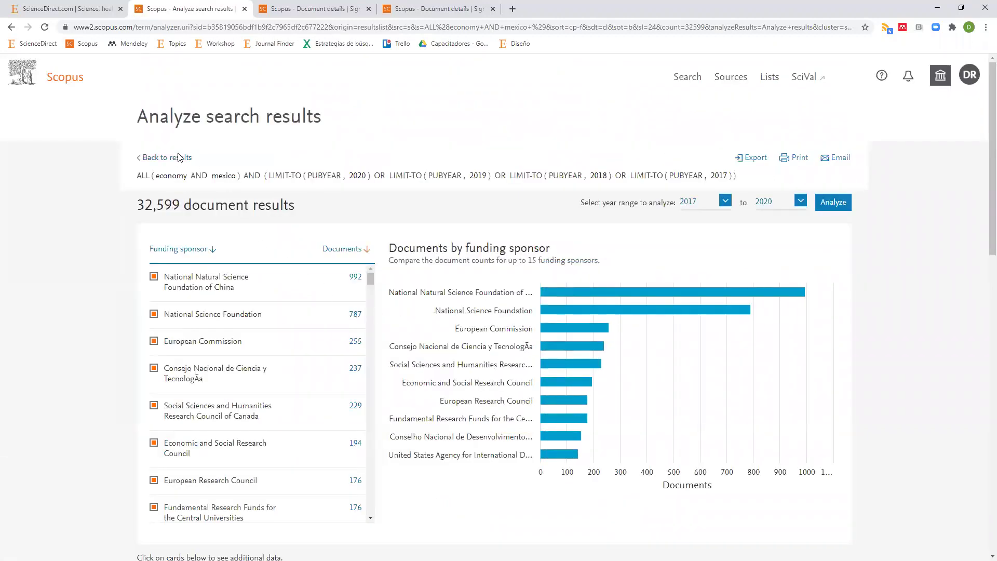
pyautogui.moveTo(157, 175); pyautogui.dragTo(535, 178)
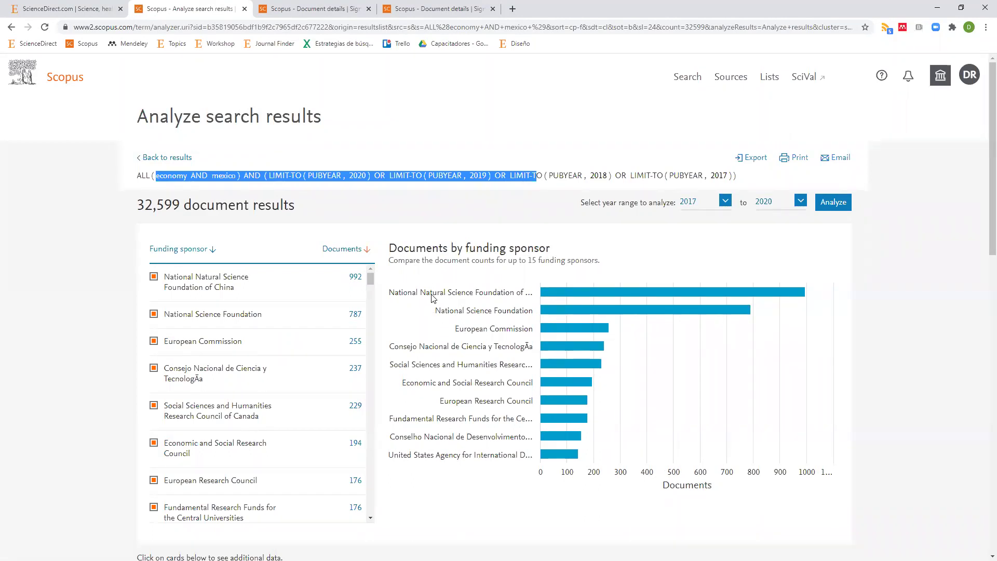
pyautogui.scroll(-6, 462, 301)
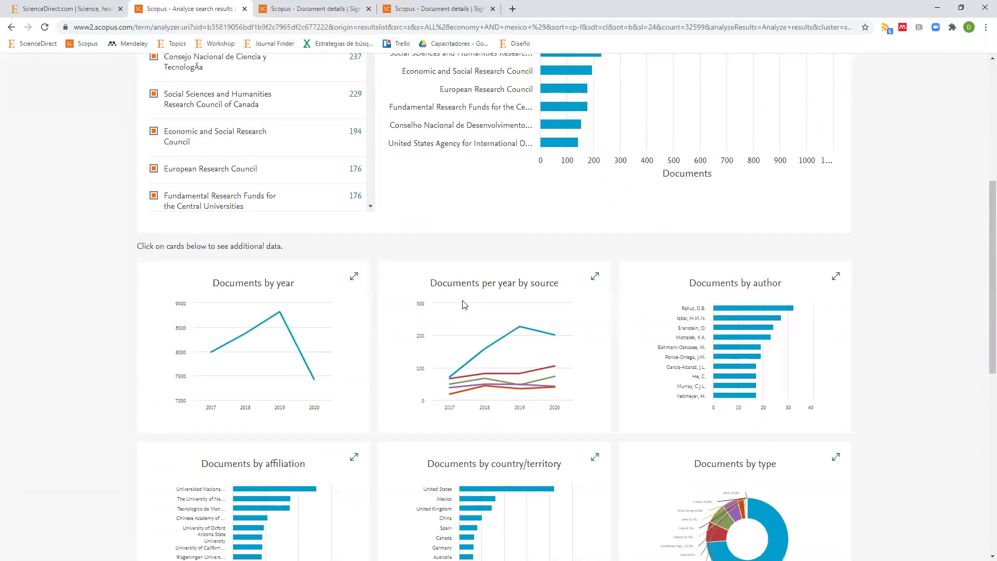
pyautogui.scroll(-6, 464, 305)
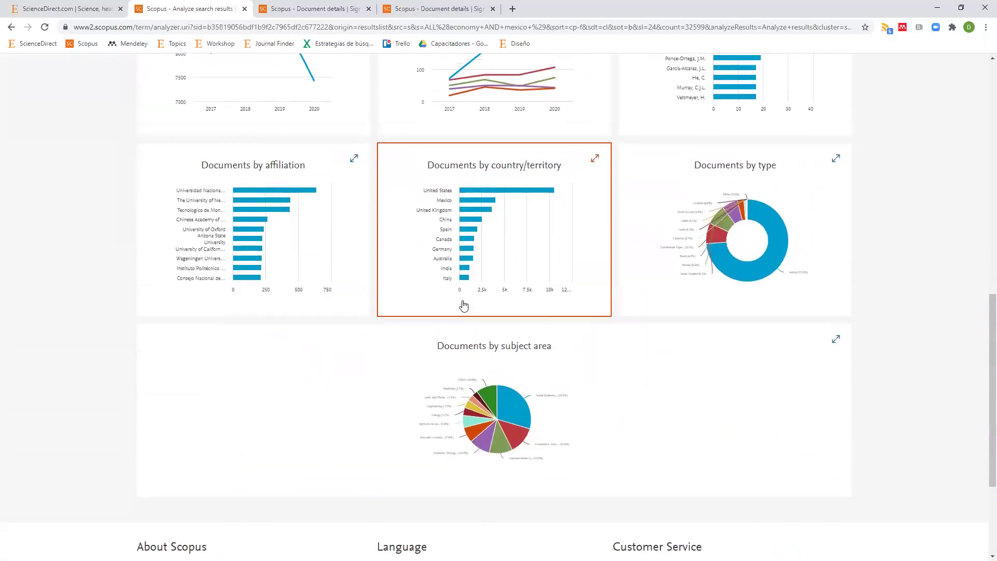
pyautogui.scroll(12, 464, 305)
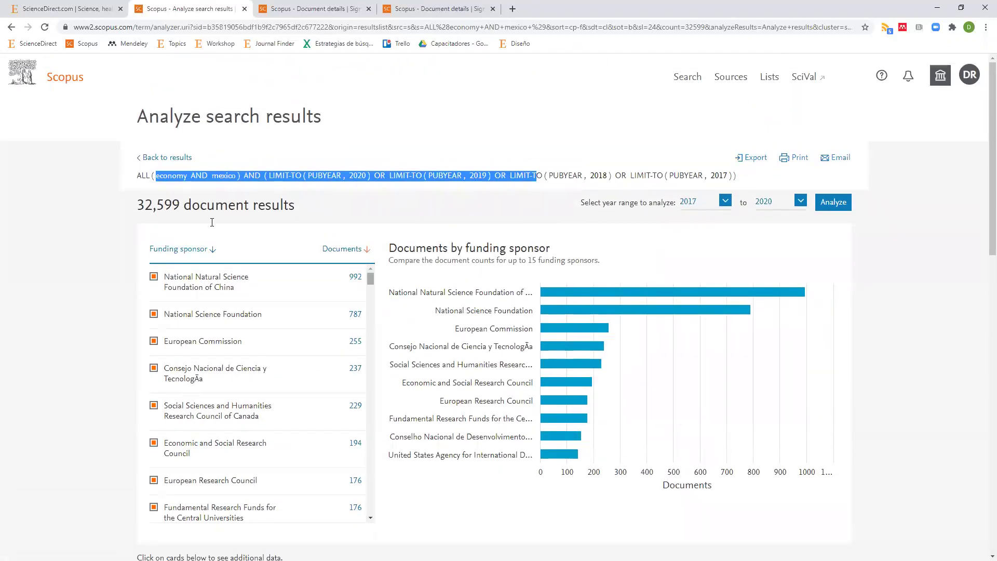
# - Return to the document search page and open the results of the economy AND NOT mexico author-name query from the search history
pyautogui.click(67, 79)
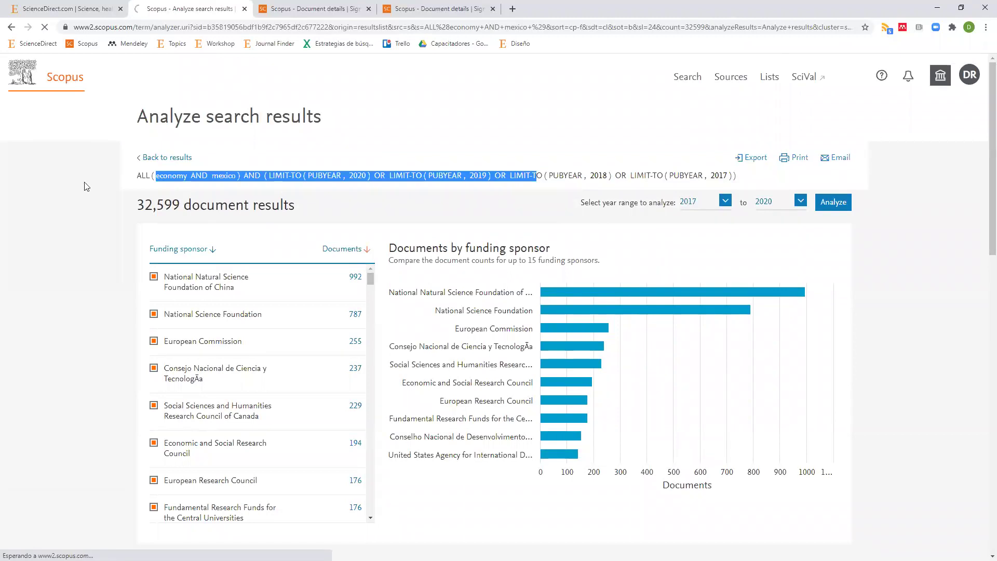
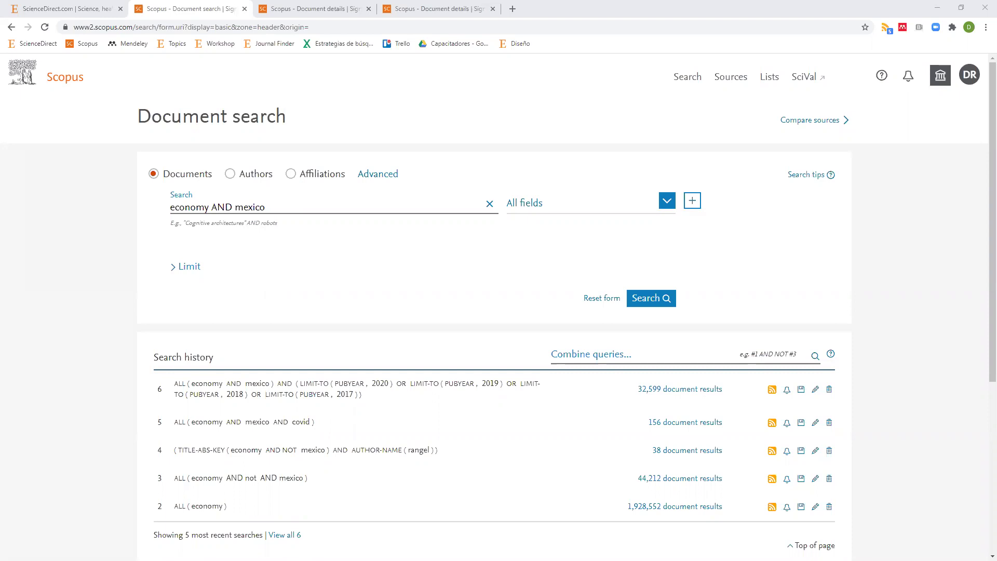
pyautogui.click(674, 455)
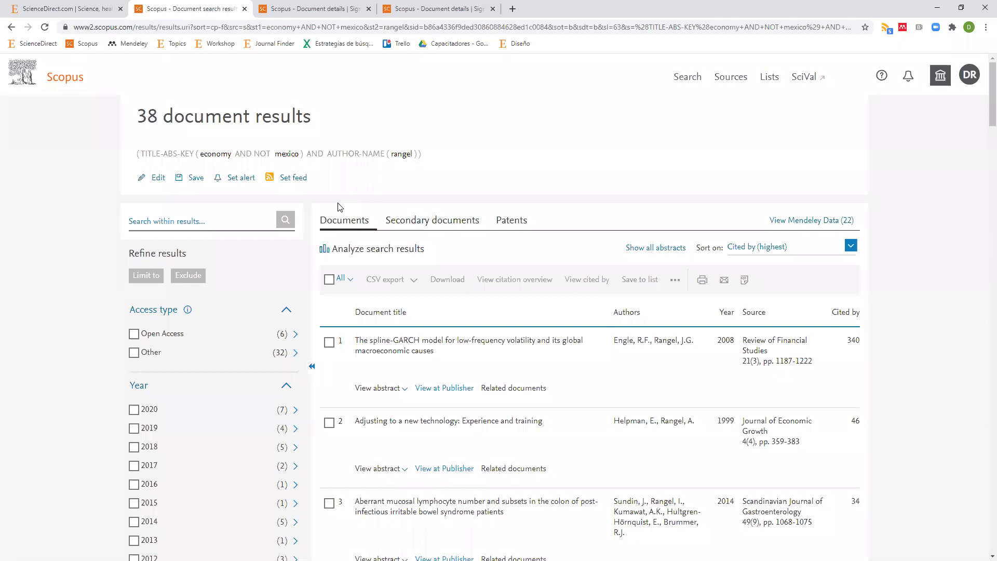
# - Compare the ScienceDirect home page with the Scopus results page and finish on ScienceDirect
pyautogui.click(67, 10)
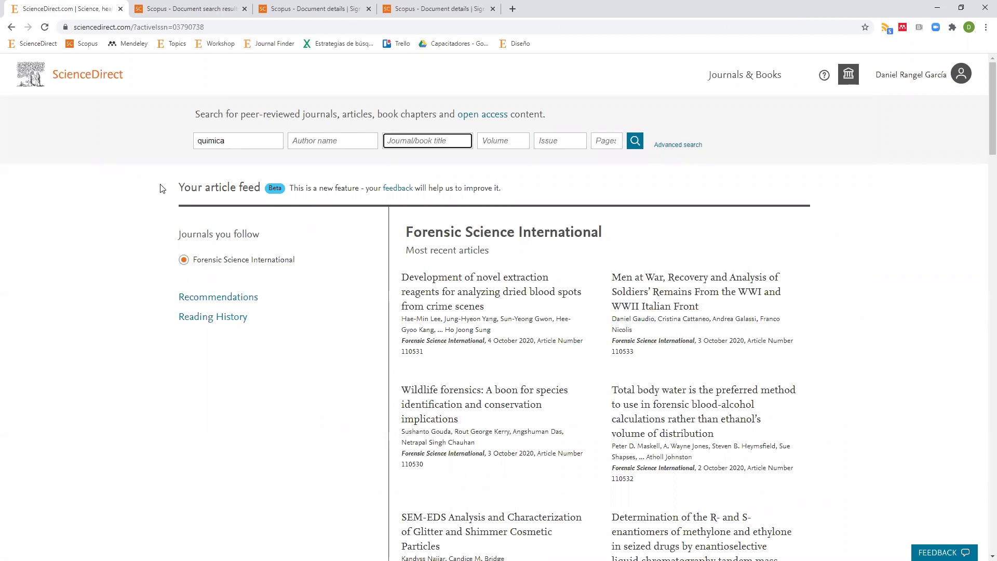
pyautogui.click(193, 9)
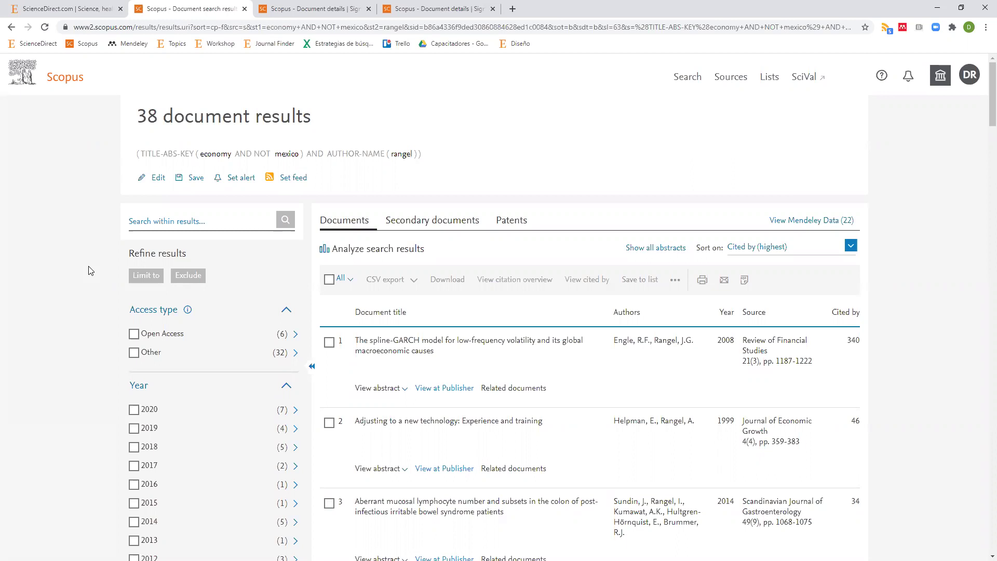
pyautogui.click(79, 10)
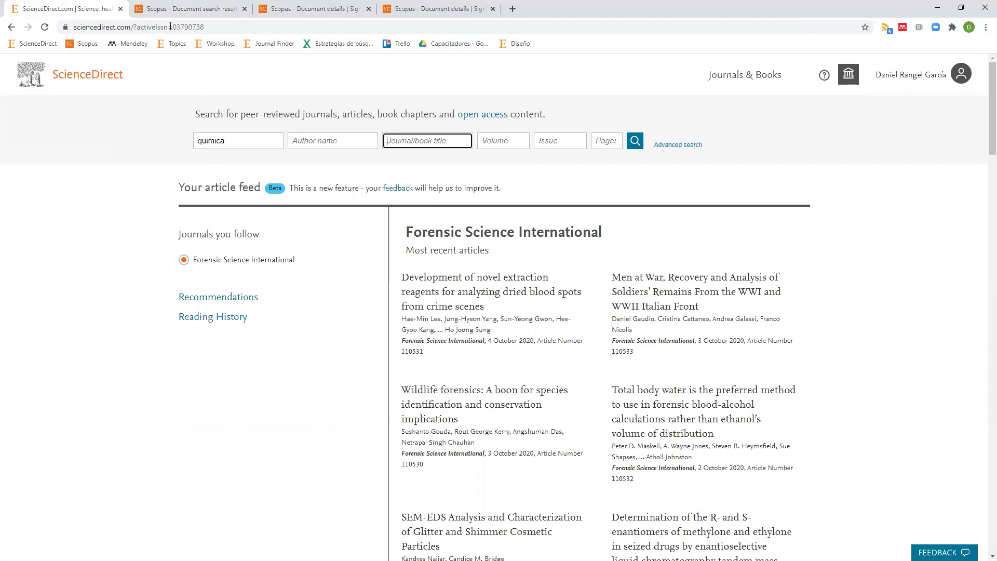
pyautogui.click(174, 9)
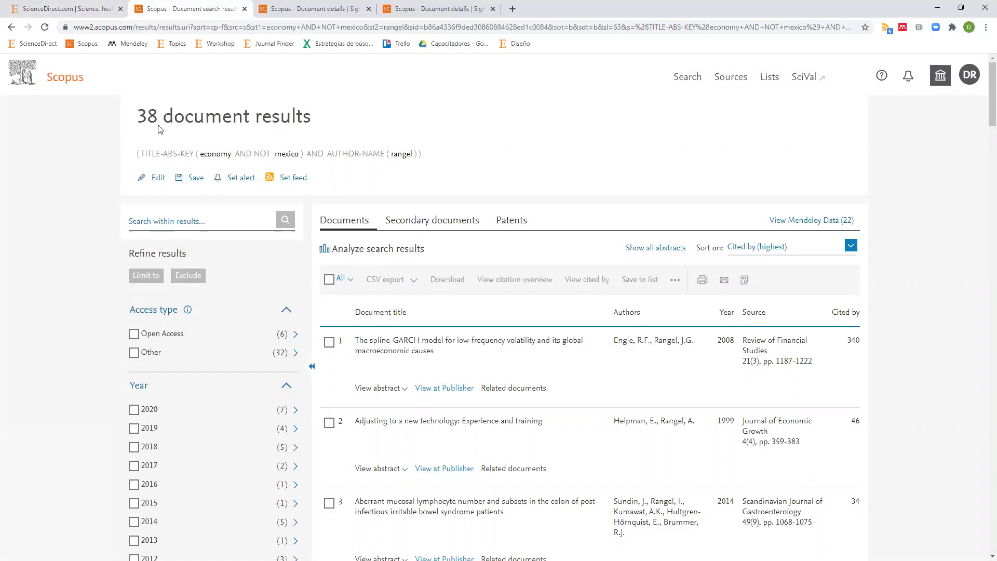
pyautogui.click(91, 9)
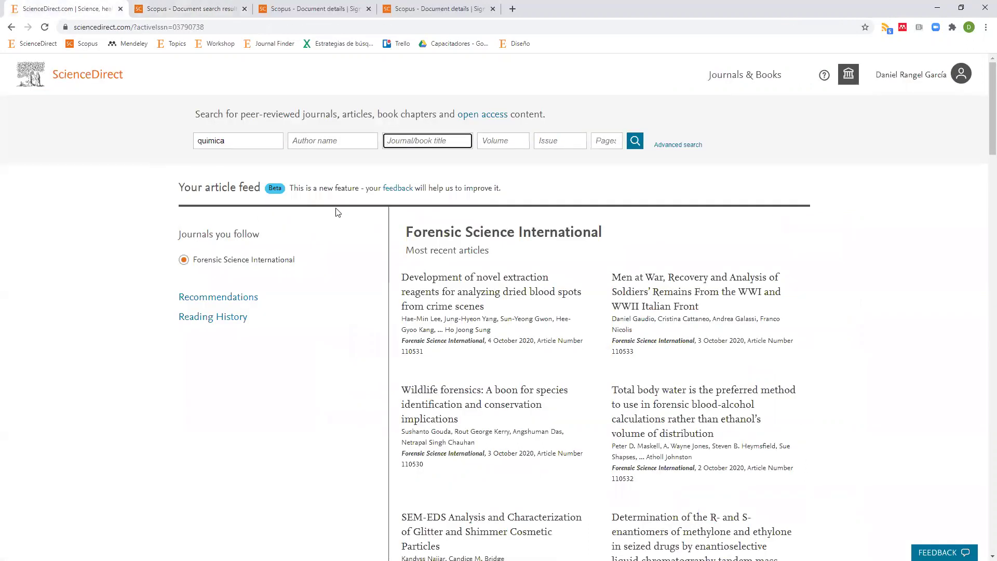
# - Compare the ScienceDirect home page with Scopus, then open ScienceDirect's journals and books listing and review its refinement filters
pyautogui.click(248, 144)
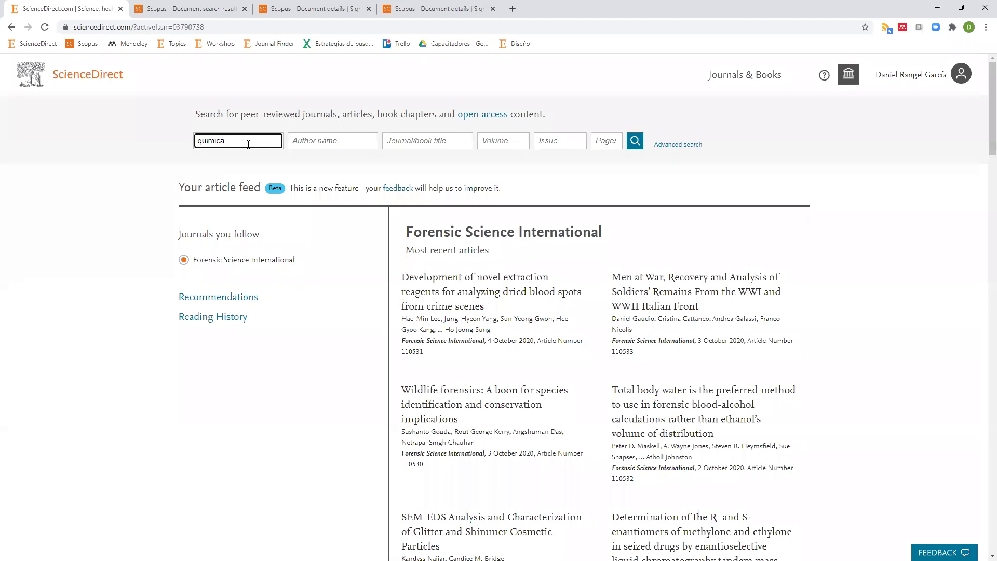
pyautogui.click(196, 10)
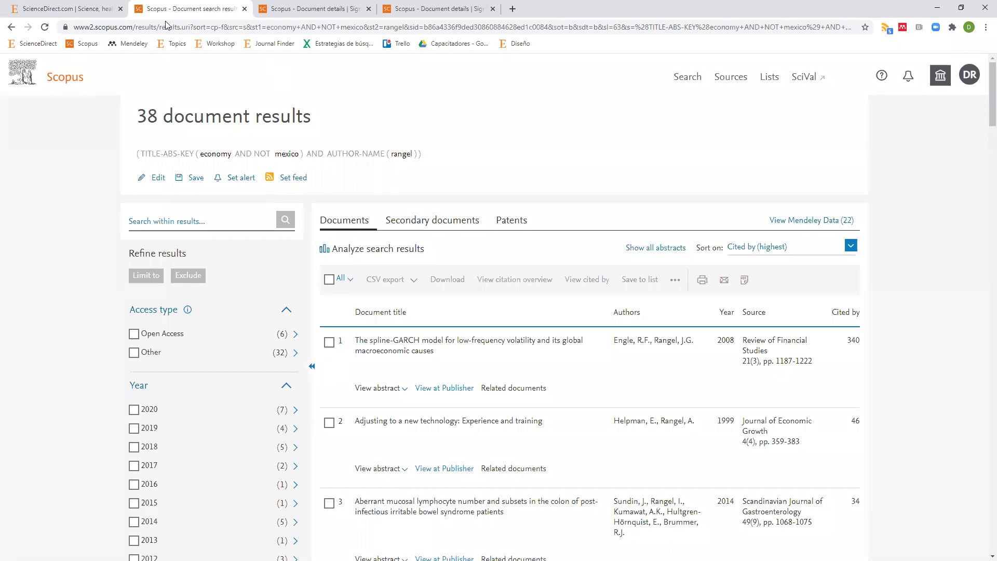
pyautogui.click(39, 10)
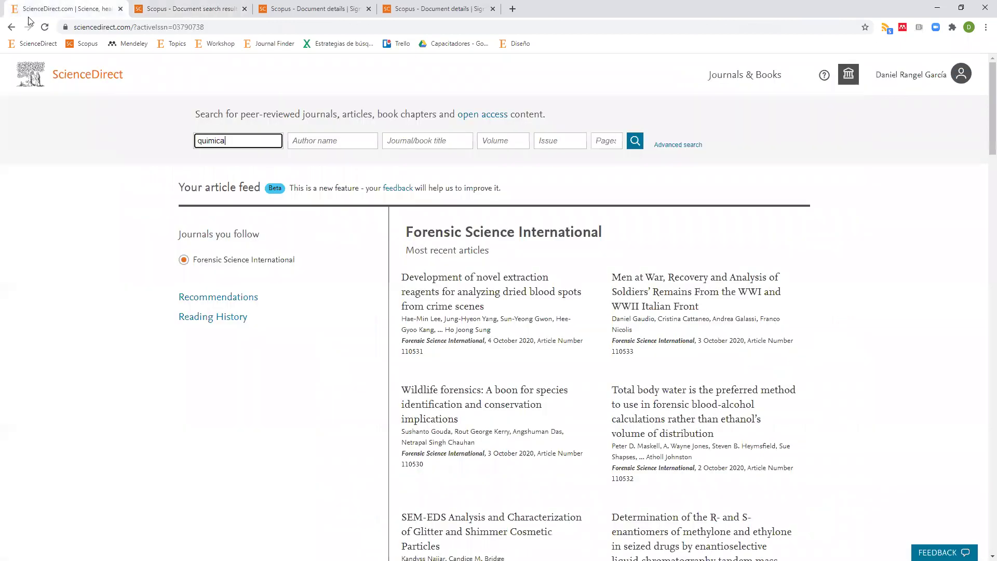
pyautogui.click(748, 77)
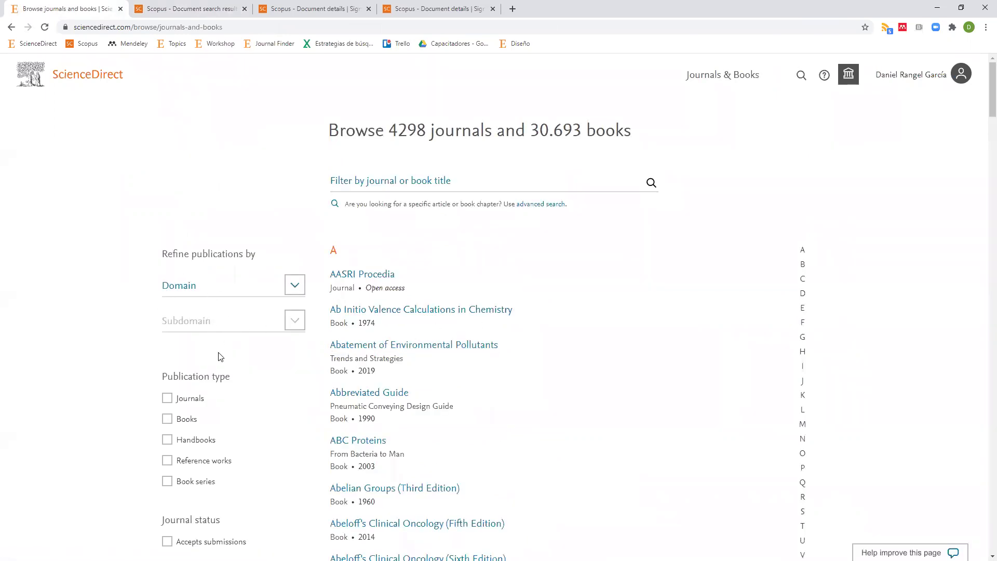
pyautogui.scroll(-2, 218, 340)
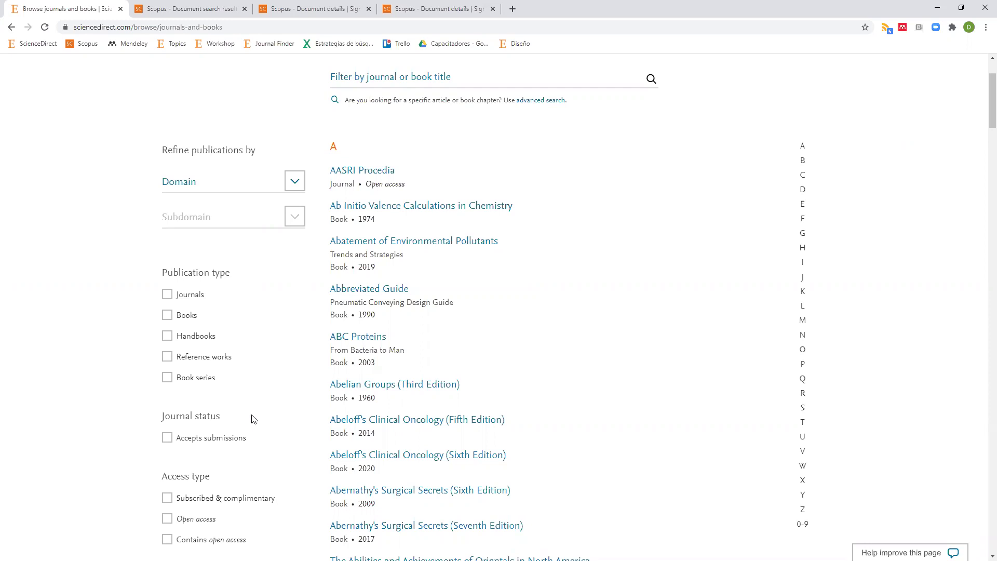
pyautogui.scroll(2, 253, 419)
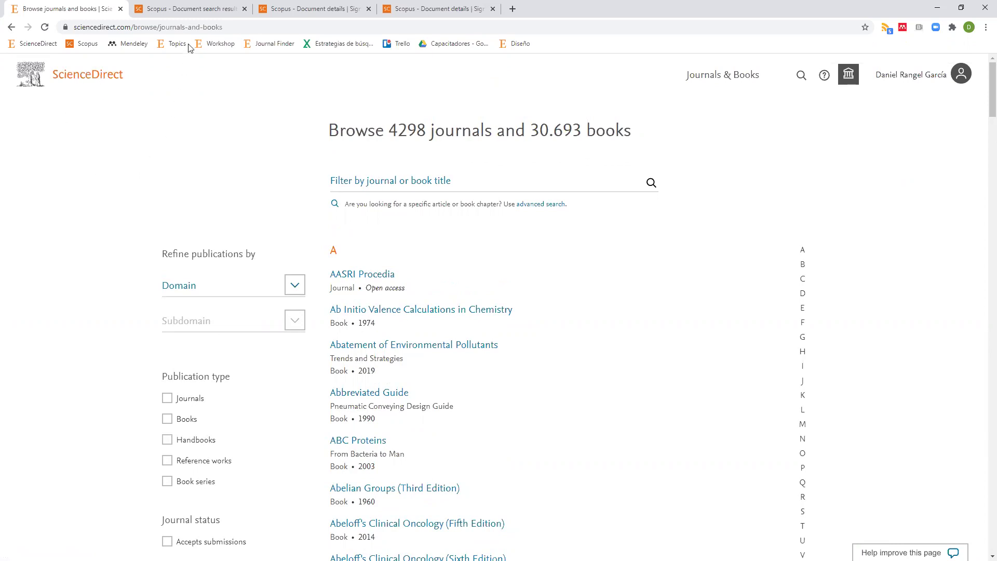
# - Switch to Scopus, open its Sources list and compare it with ScienceDirect's journals and books page
pyautogui.click(195, 12)
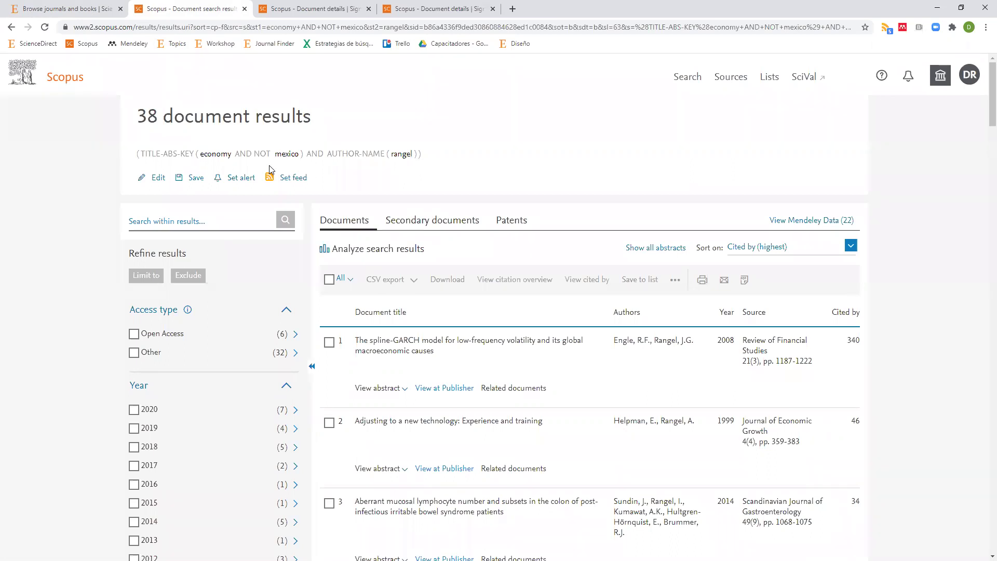
pyautogui.click(732, 84)
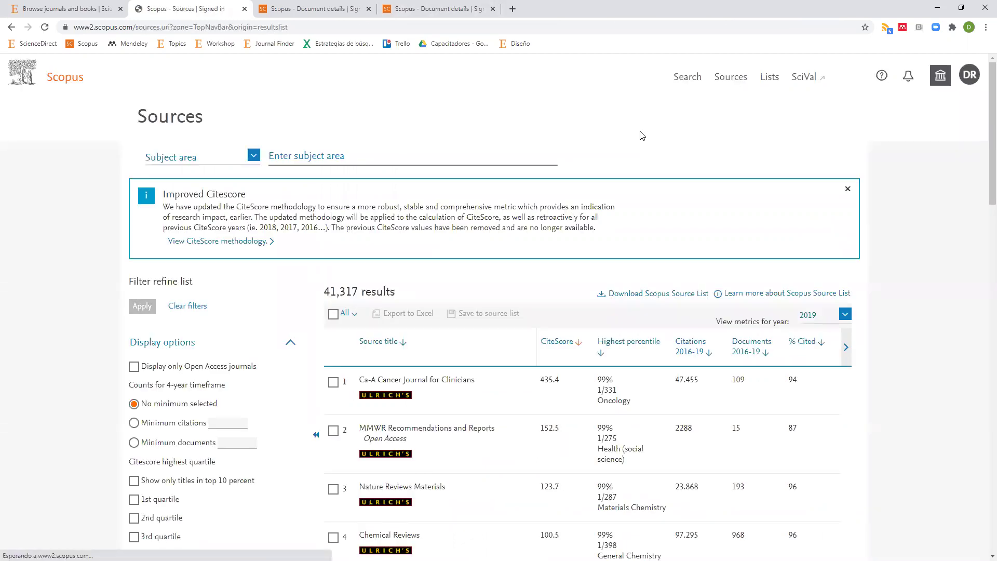
pyautogui.click(78, 9)
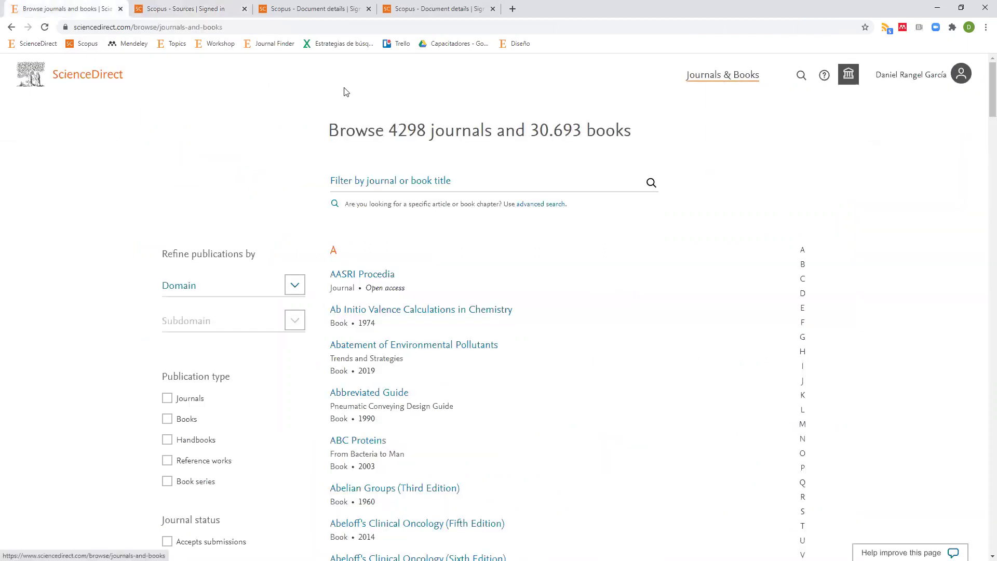
pyautogui.click(179, 9)
# - Close the two document details pages and review the Sources list with its display options and source types
pyautogui.click(368, 9)
pyautogui.click(369, 9)
pyautogui.scroll(-3, 424, 145)
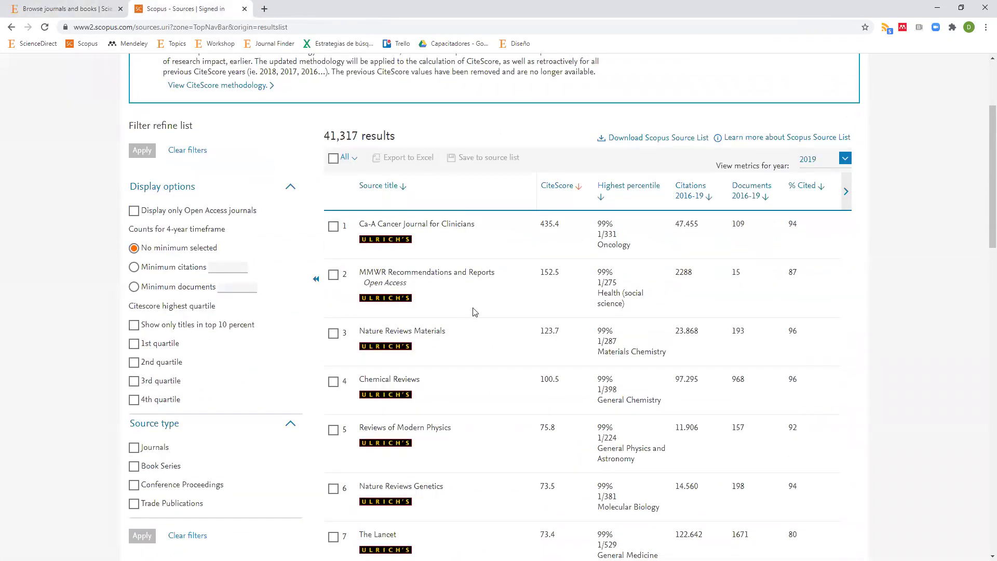
pyautogui.scroll(3, 475, 312)
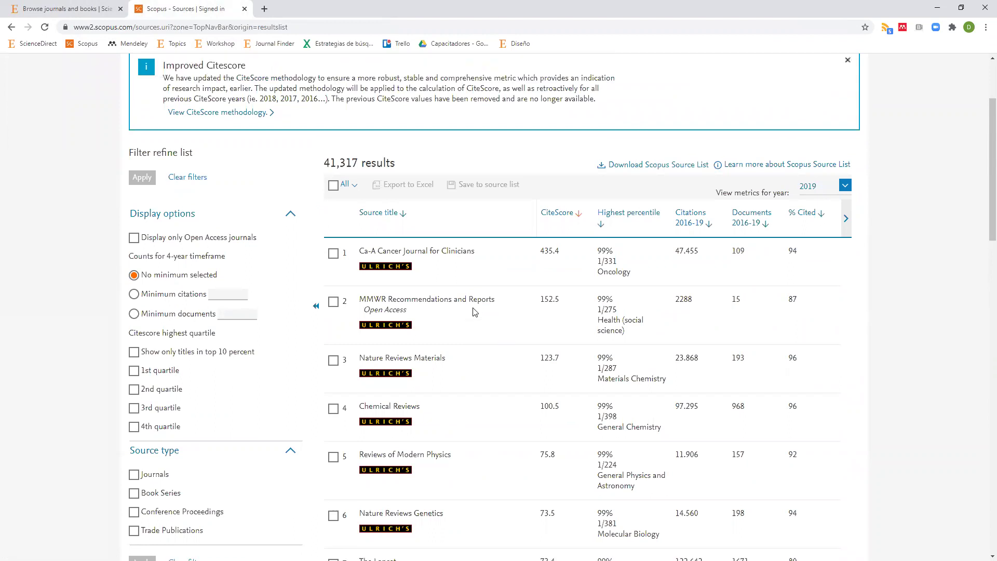
# - Review the source search criteria and try selecting the Horticulture subject area
pyautogui.click(193, 161)
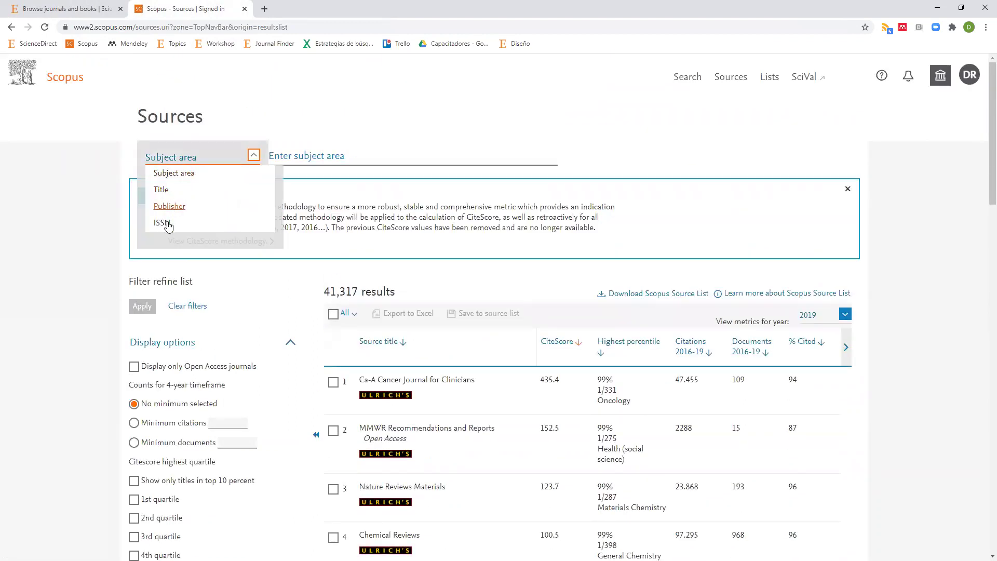
pyautogui.click(312, 162)
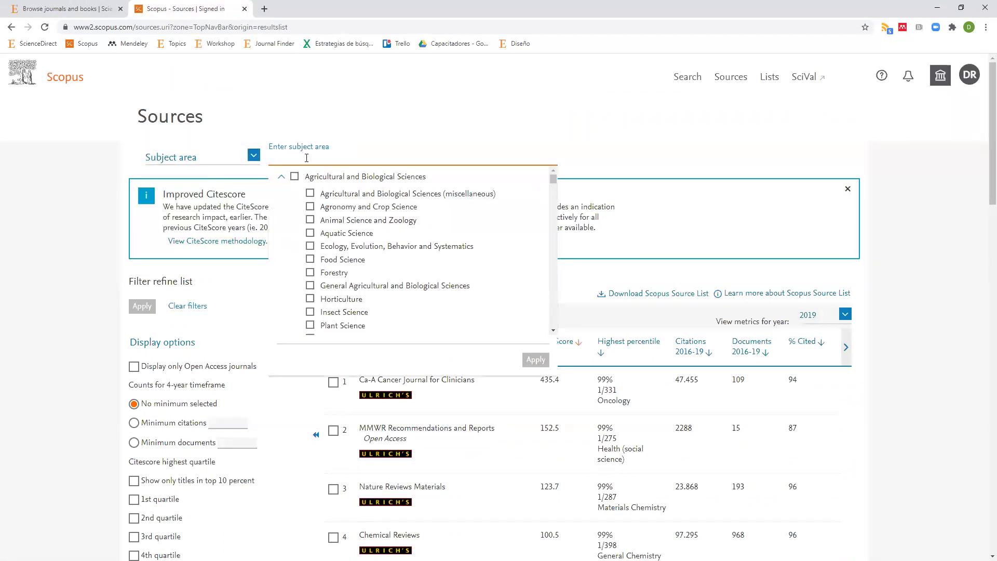
pyautogui.click(311, 300)
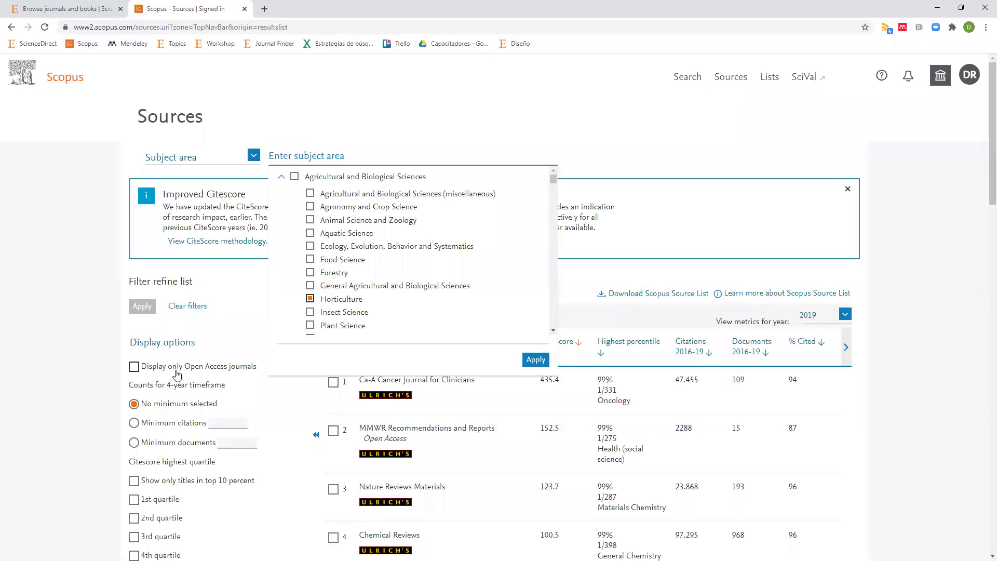
pyautogui.click(944, 298)
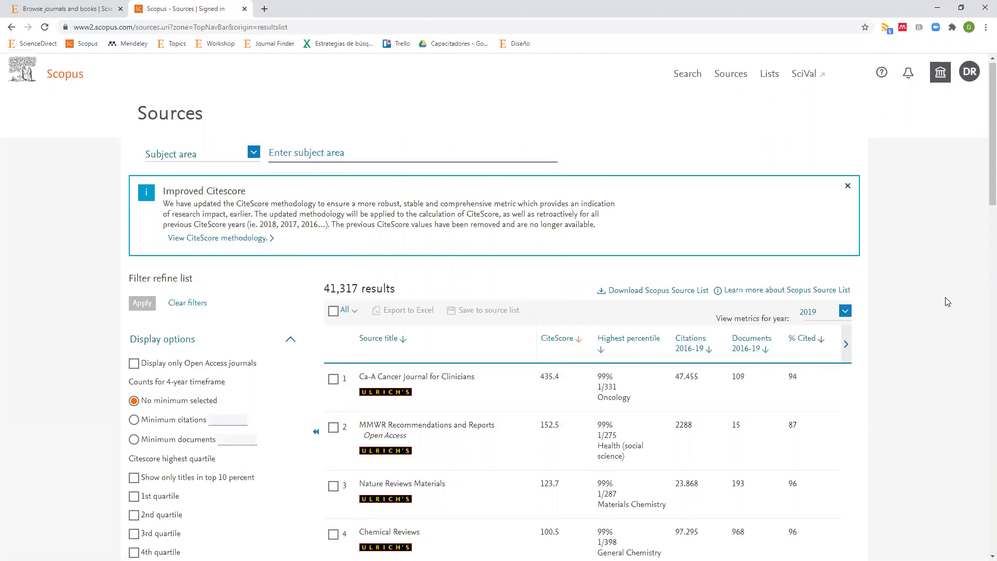
# - Examine how the CiteScore relates to citations and documents for Ca-A Cancer Journal for Clinicians and Chemical Reviews
pyautogui.scroll(-1, 946, 301)
pyautogui.scroll(-1, 944, 307)
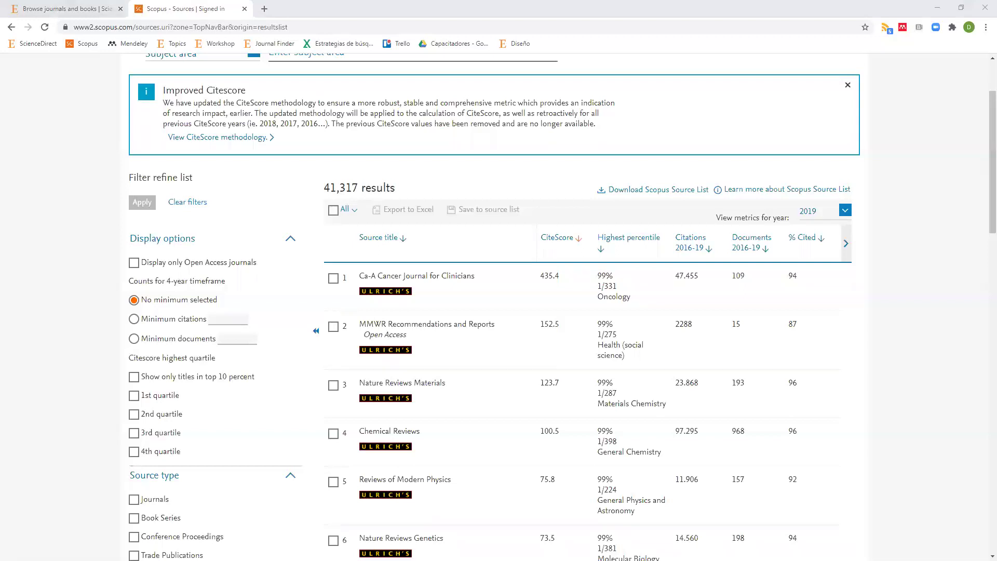
pyautogui.click(923, 183)
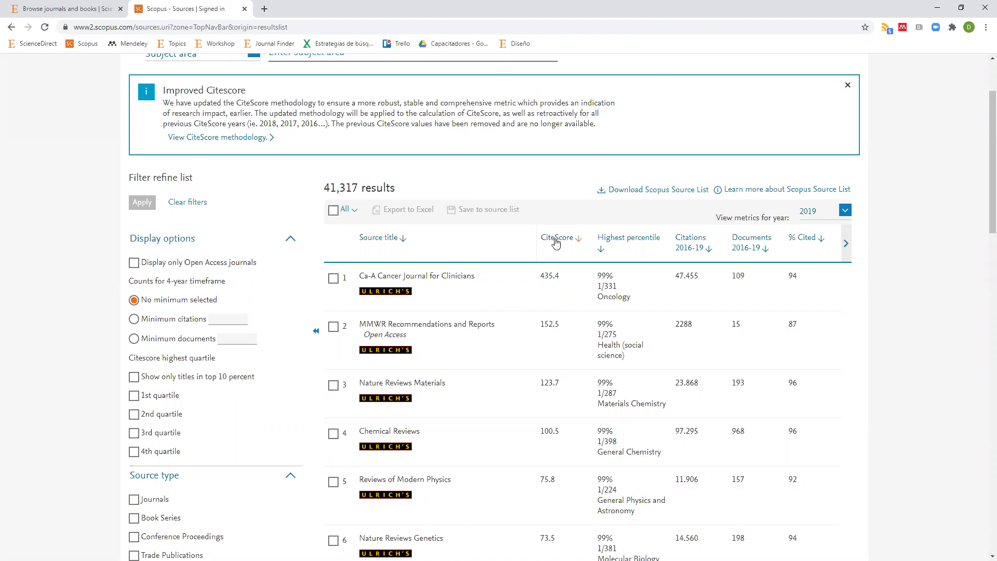
pyautogui.moveTo(562, 277); pyautogui.dragTo(541, 282)
pyautogui.moveTo(566, 435); pyautogui.dragTo(542, 435)
pyautogui.moveTo(675, 276); pyautogui.dragTo(703, 275)
pyautogui.doubleClick(736, 276)
pyautogui.moveTo(542, 276); pyautogui.dragTo(560, 279)
pyautogui.doubleClick(687, 276)
pyautogui.doubleClick(691, 432)
pyautogui.moveTo(568, 436); pyautogui.dragTo(538, 437)
pyautogui.moveTo(732, 431); pyautogui.dragTo(743, 432)
pyautogui.doubleClick(739, 276)
pyautogui.doubleClick(680, 277)
pyautogui.doubleClick(550, 276)
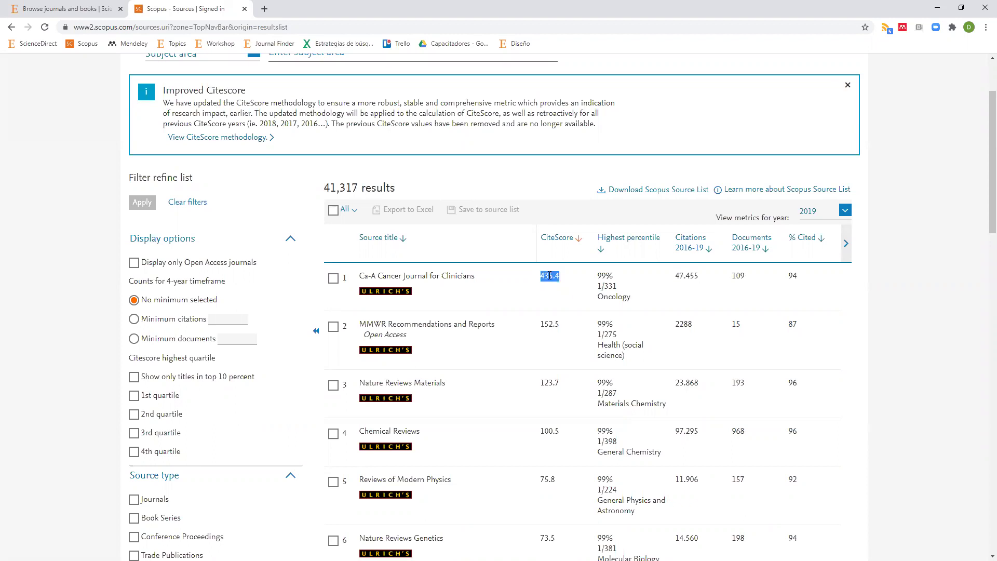
pyautogui.doubleClick(686, 432)
pyautogui.doubleClick(741, 431)
pyautogui.moveTo(566, 279); pyautogui.dragTo(540, 285)
pyautogui.click(549, 291)
pyautogui.doubleClick(551, 277)
# - Compare the documents, citations and CiteScore of MMWR Recommendations and Reports with the document count of Chemical Reviews
pyautogui.click(736, 322)
pyautogui.doubleClick(733, 327)
pyautogui.doubleClick(739, 432)
pyautogui.doubleClick(737, 325)
pyautogui.doubleClick(678, 324)
pyautogui.doubleClick(734, 327)
pyautogui.click(547, 327)
# - Return to the document search page and open the results of the economy AND mexico AND covid query from the search history
pyautogui.scroll(2, 546, 325)
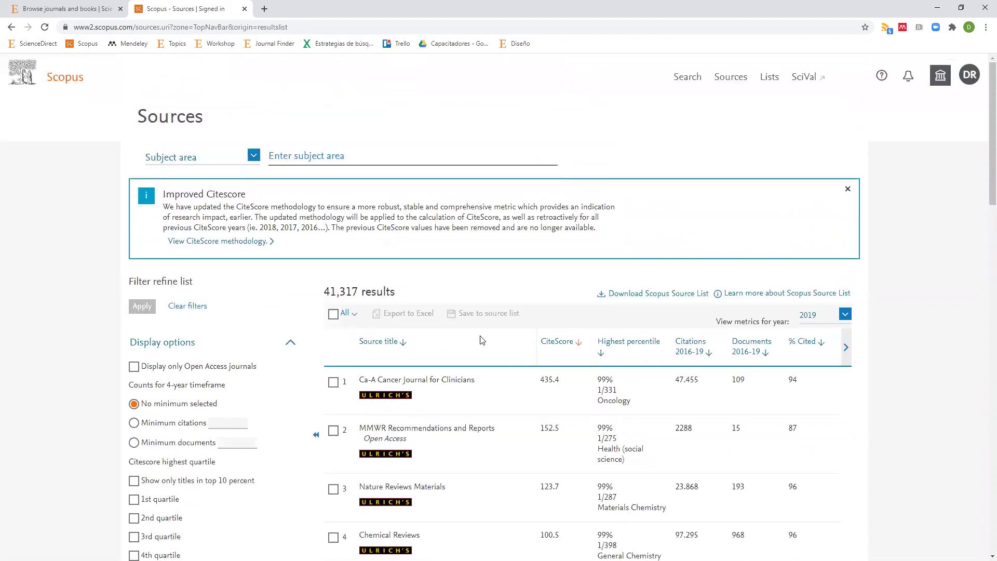
pyautogui.click(61, 79)
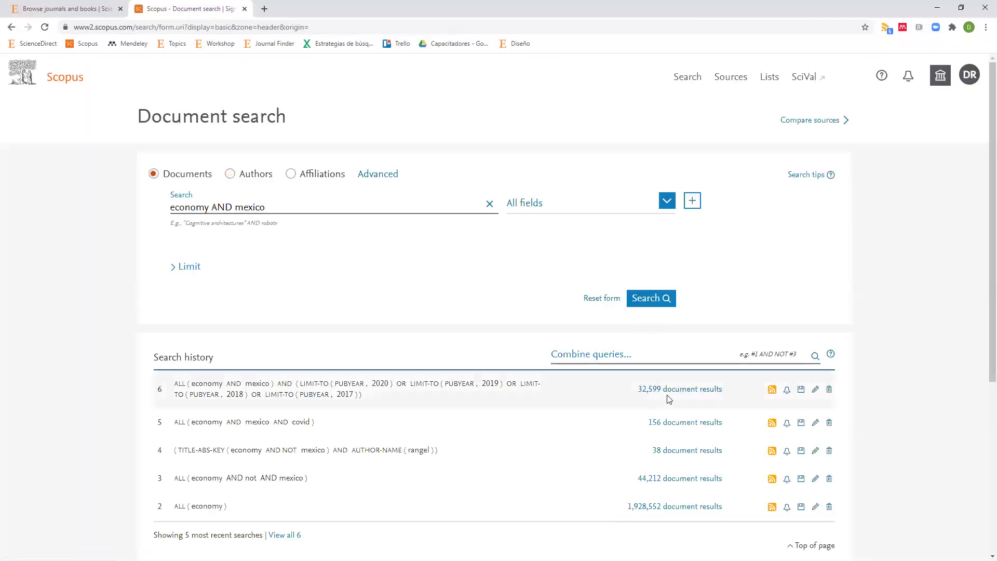
pyautogui.click(662, 422)
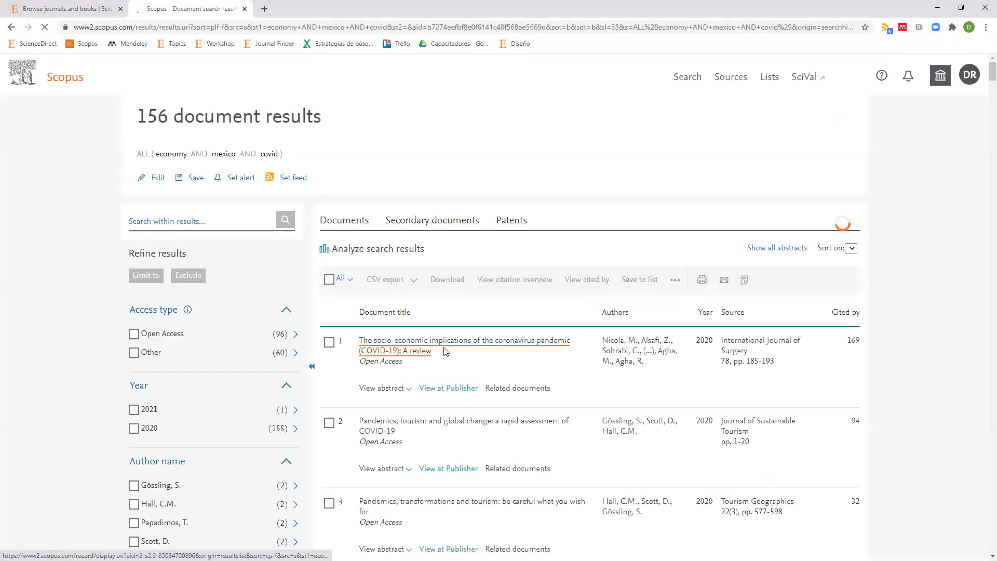
# - Open the review on the socio-economic implications of the coronavirus pandemic and view its first author's details
pyautogui.click(462, 343)
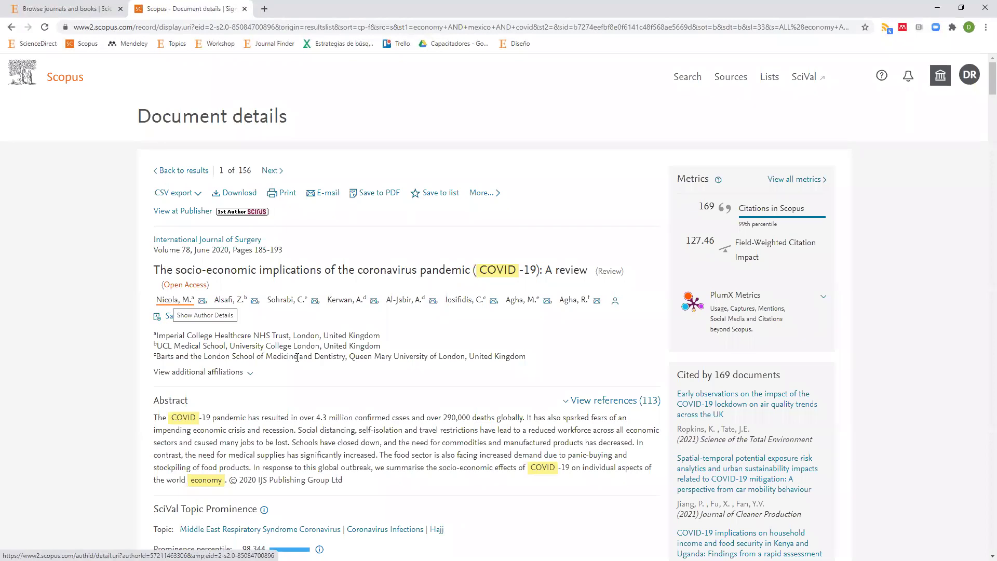
pyautogui.scroll(-2, 236, 389)
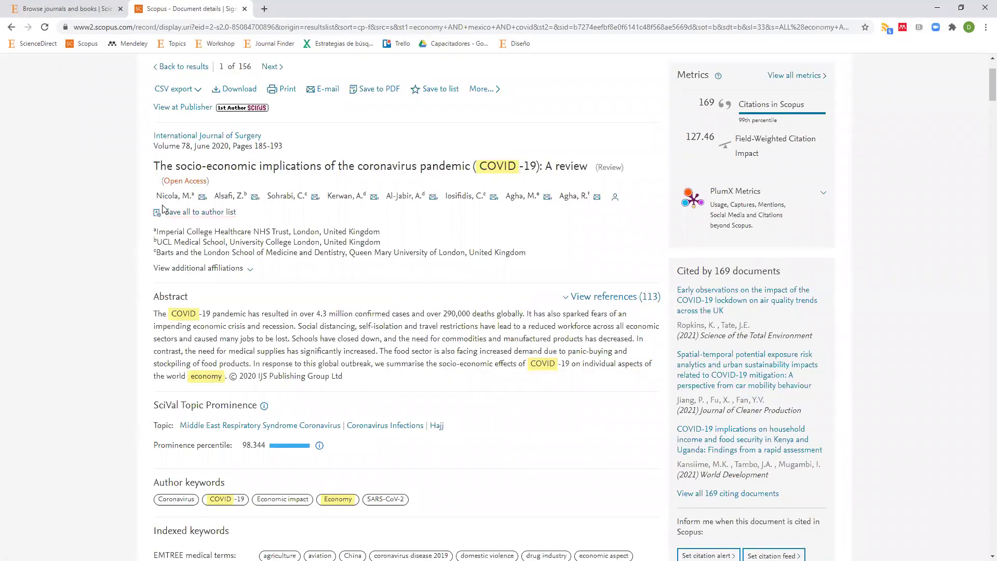
pyautogui.click(171, 199)
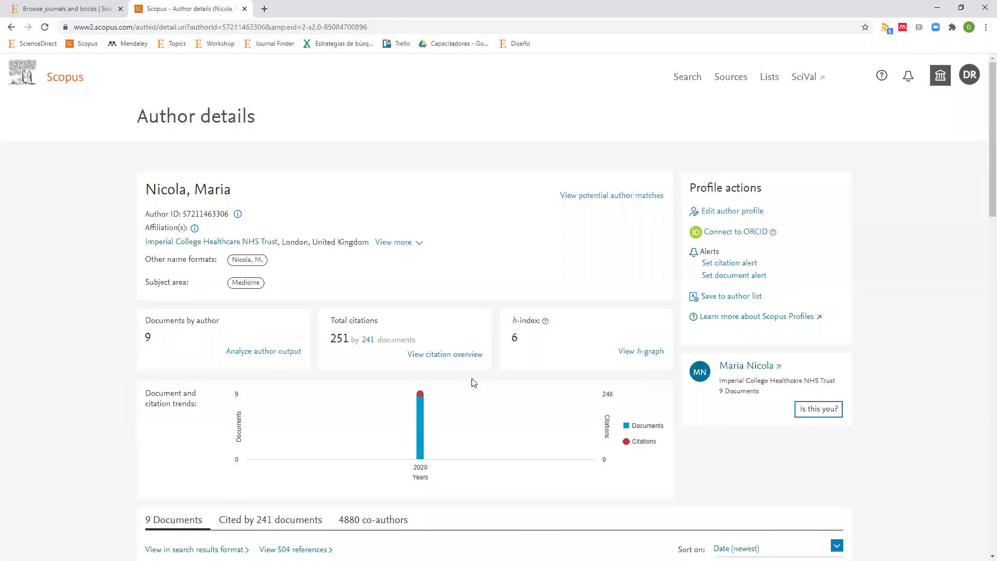
# - Examine the author's document count, document and citation trends chart, and h-index
pyautogui.scroll(-1, 473, 383)
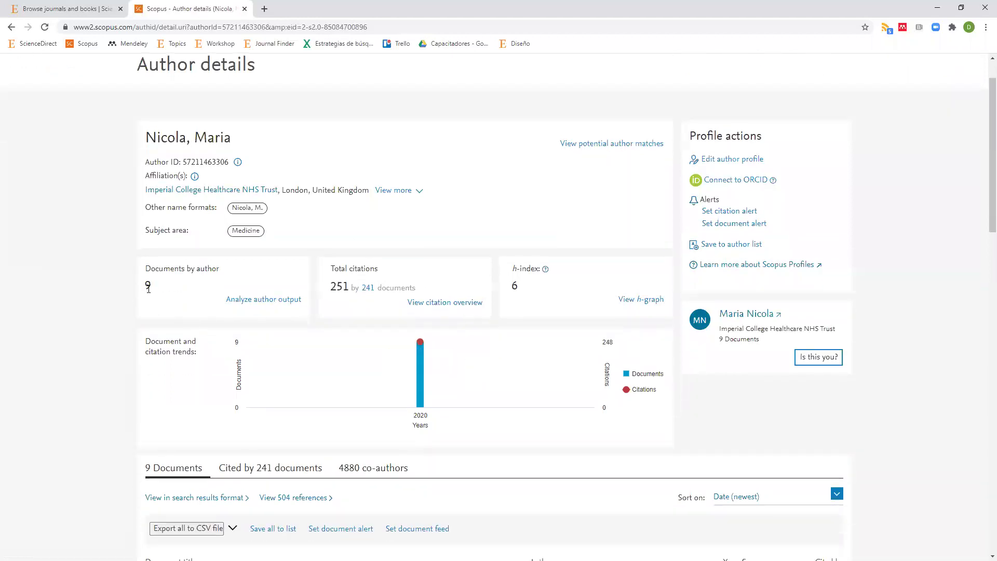
pyautogui.moveTo(421, 411)
pyautogui.doubleClick(148, 286)
pyautogui.moveTo(266, 408)
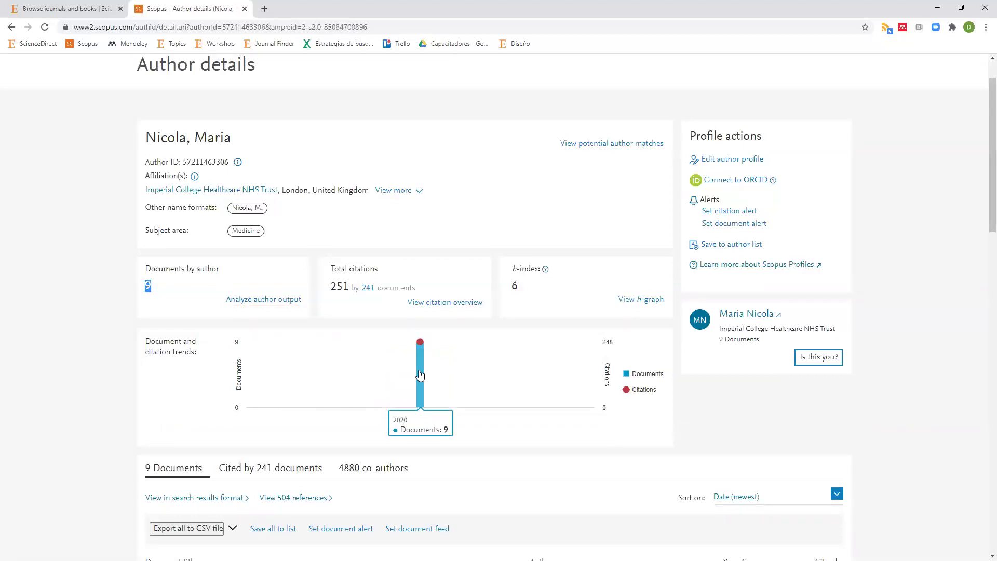
pyautogui.doubleClick(515, 285)
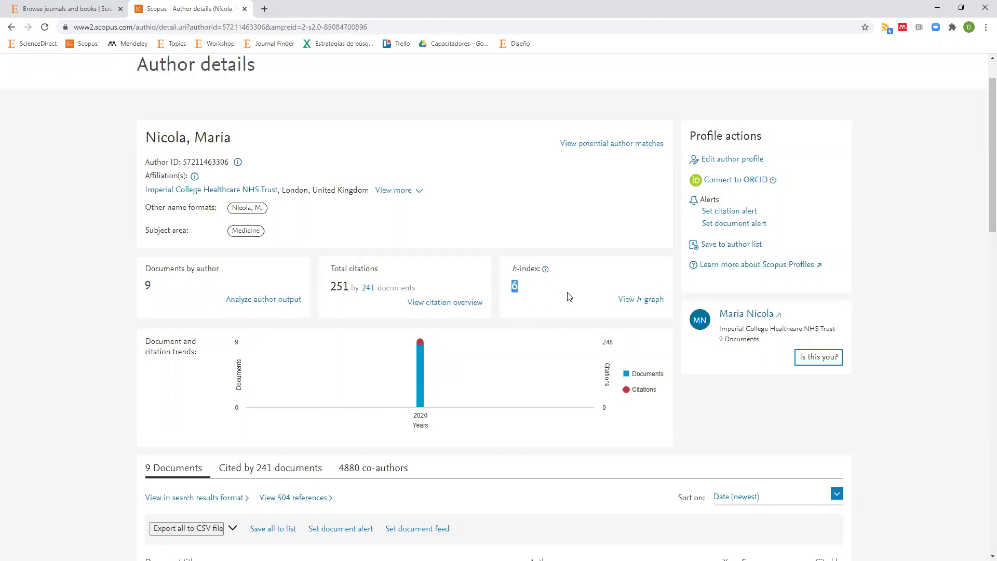
# - Open the author's h-graph and examine how the h-index follows from the ranked documents and their citations
pyautogui.click(641, 303)
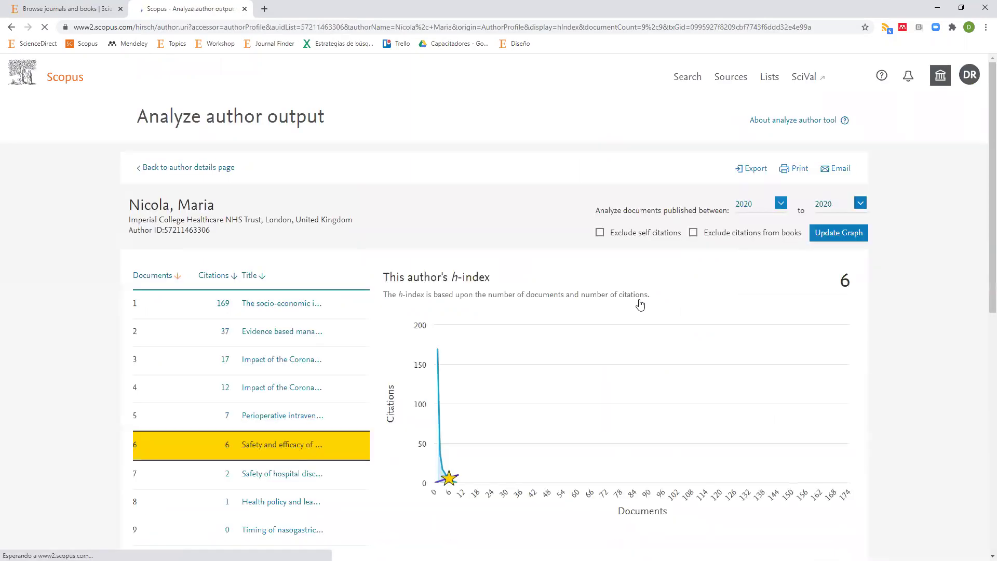
pyautogui.moveTo(493, 421)
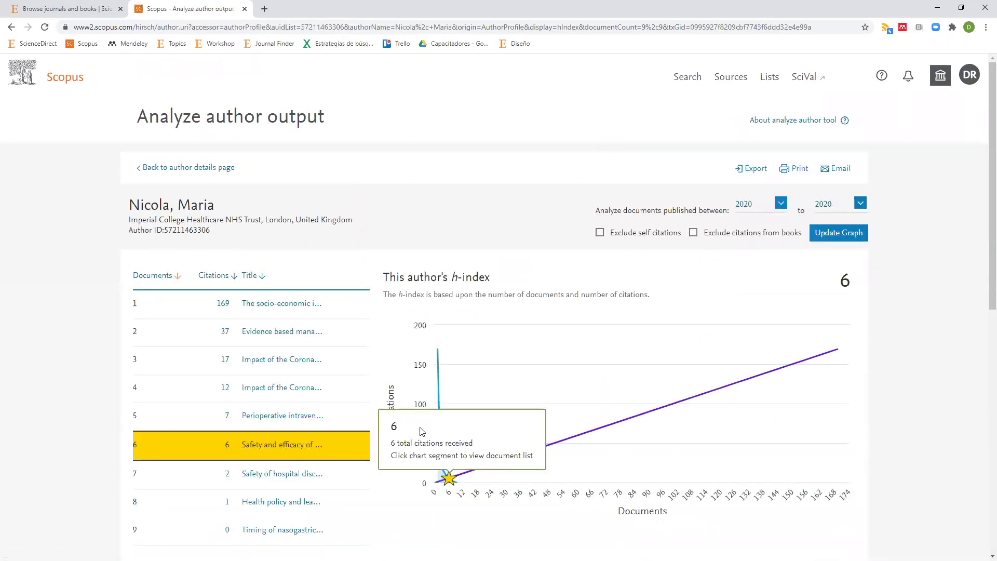
pyautogui.moveTo(440, 341)
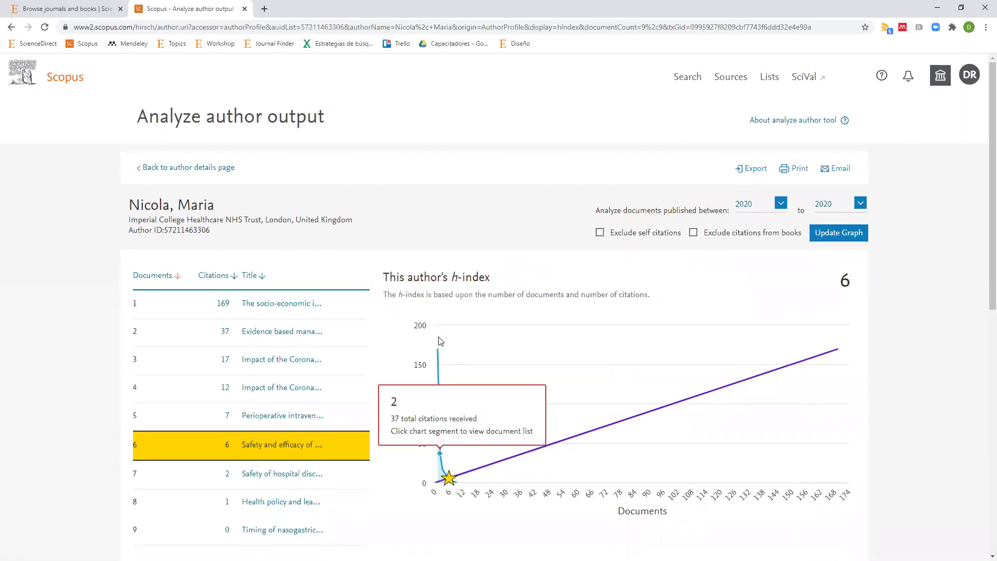
pyautogui.scroll(-2, 441, 341)
pyautogui.scroll(1, 266, 342)
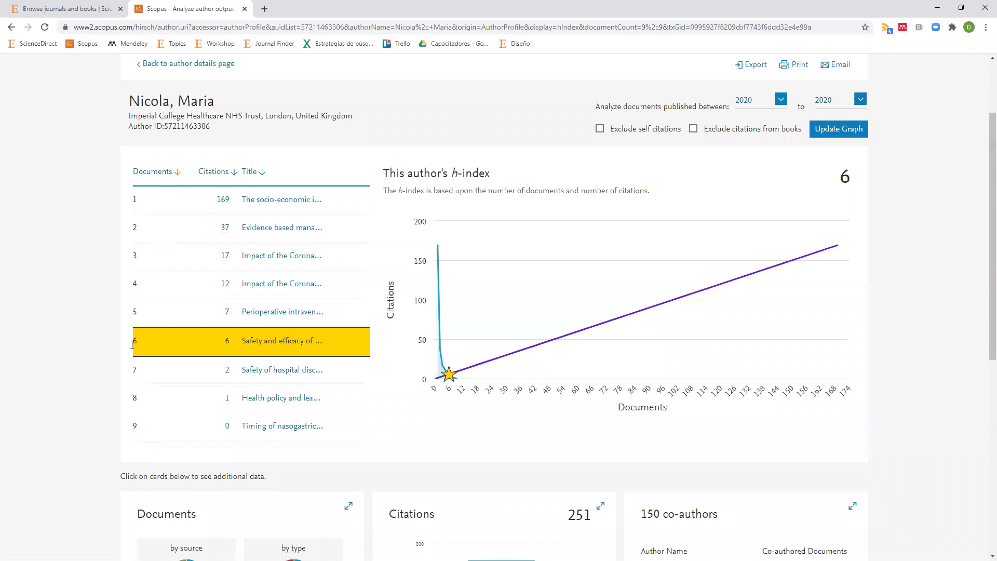
pyautogui.moveTo(137, 371); pyautogui.dragTo(131, 375)
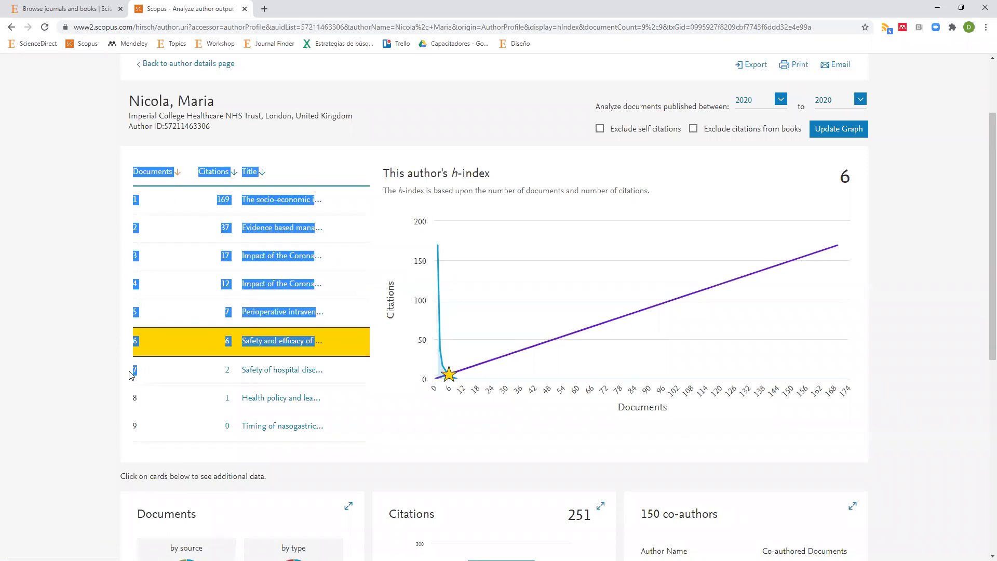
pyautogui.click(135, 371)
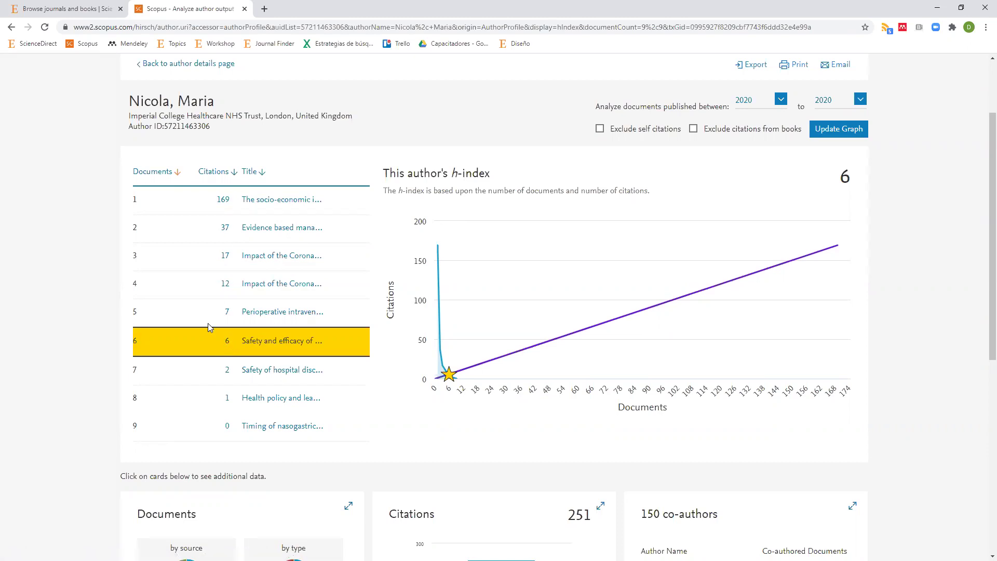
pyautogui.moveTo(138, 341); pyautogui.dragTo(133, 343)
pyautogui.click(135, 343)
# - Go back to the author's profile, then switch to the slide presentation and show the "4. Gestión de información" slide
pyautogui.click(10, 29)
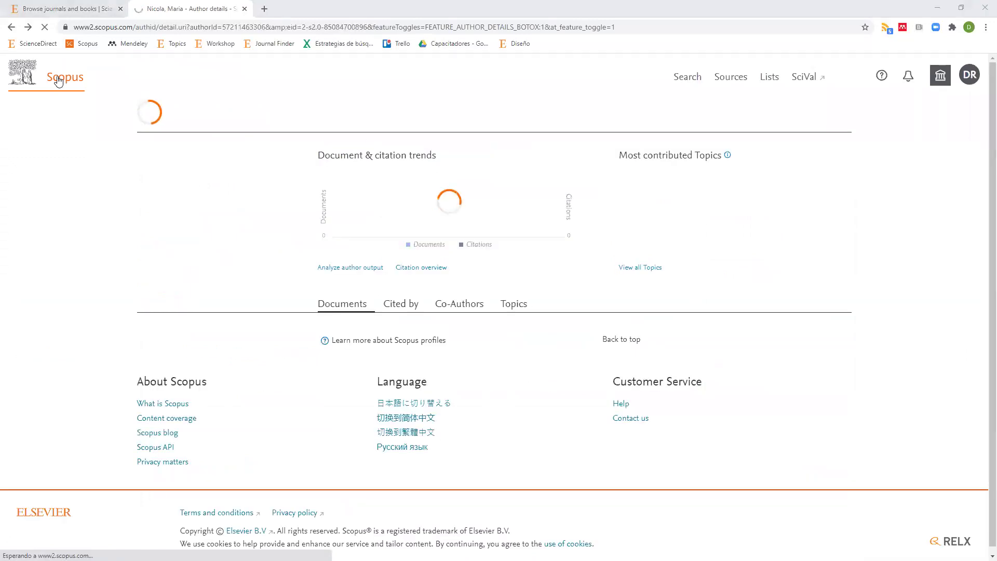
pyautogui.hotkey('alt', 'Tab')
pyautogui.click(270, 145)
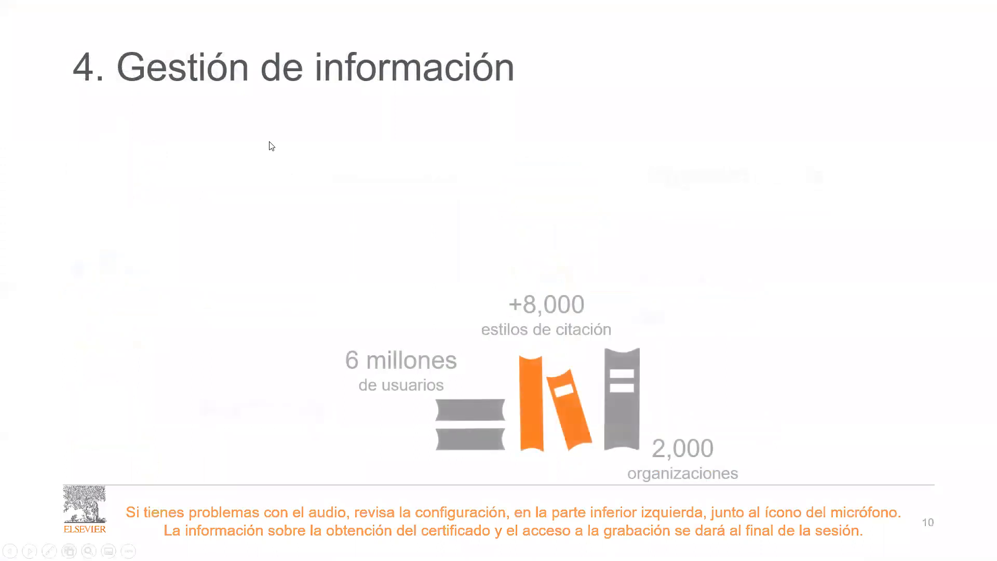
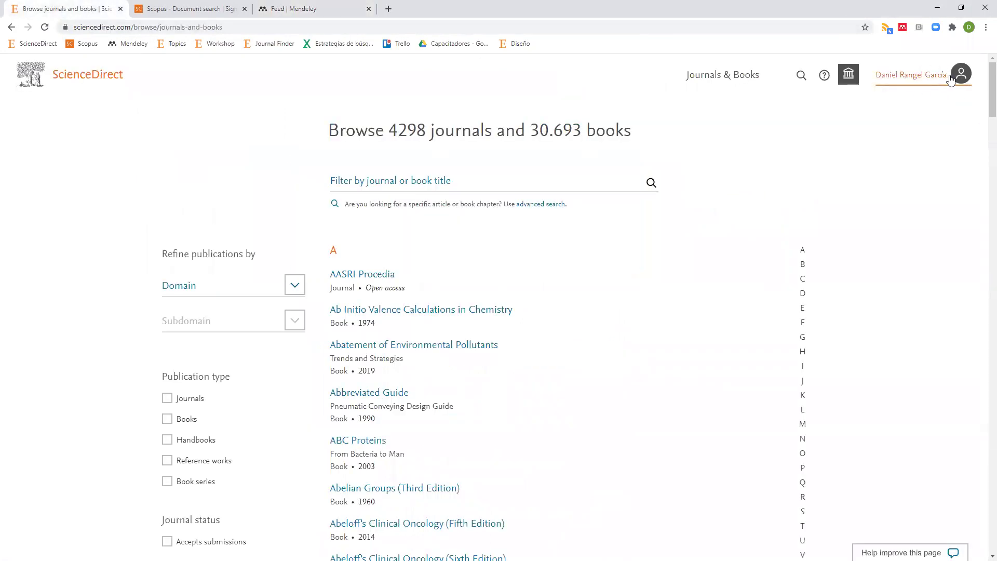
# - Switch from ScienceDirect through Scopus to Mendeley and open the Mendeley reference library
pyautogui.click(155, 9)
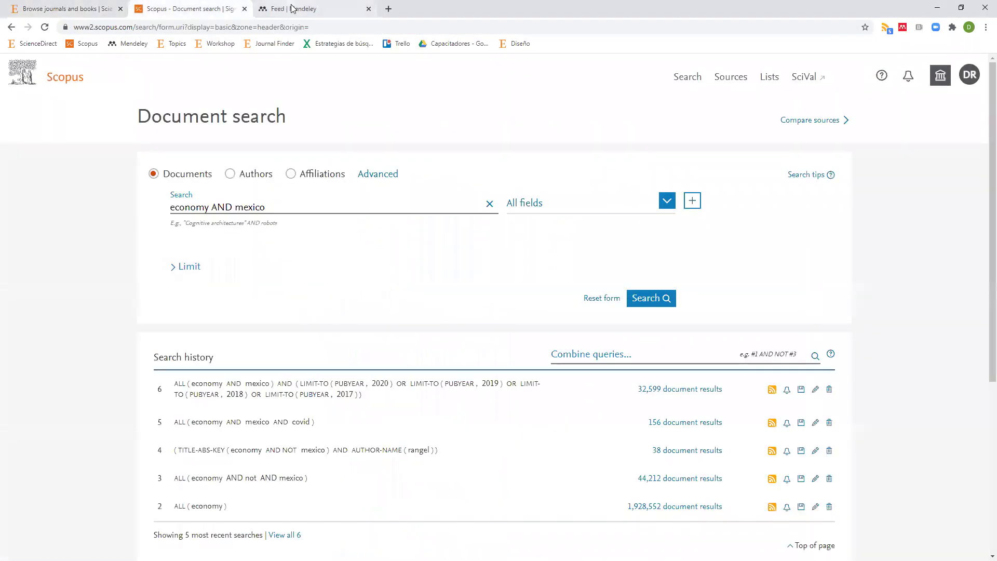
pyautogui.click(291, 9)
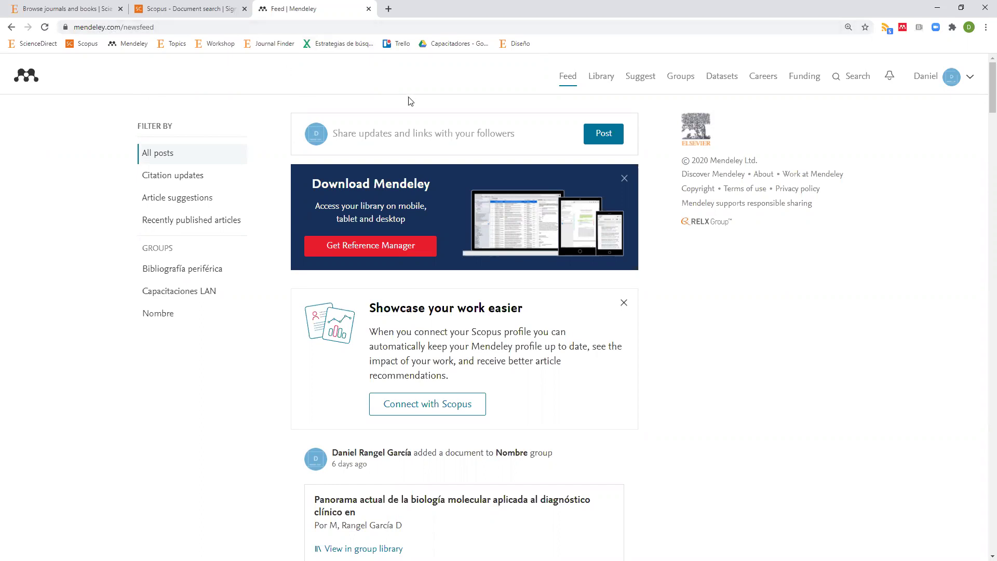
pyautogui.click(608, 86)
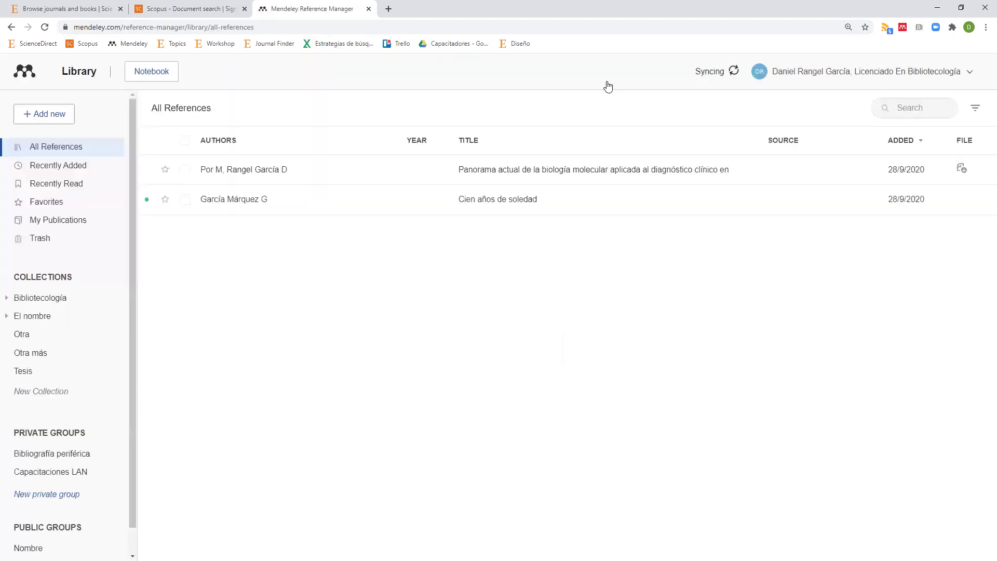
# - Go to the ScienceDirect home page, then reopen the "economy AND mexico" search limited to 2017–2020 from the Scopus search history
pyautogui.click(67, 8)
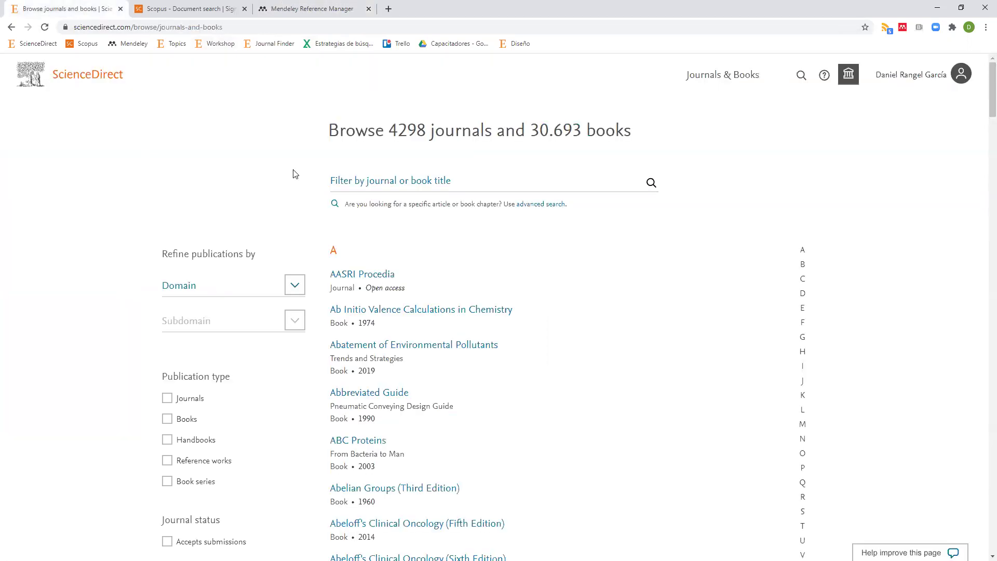
pyautogui.click(68, 73)
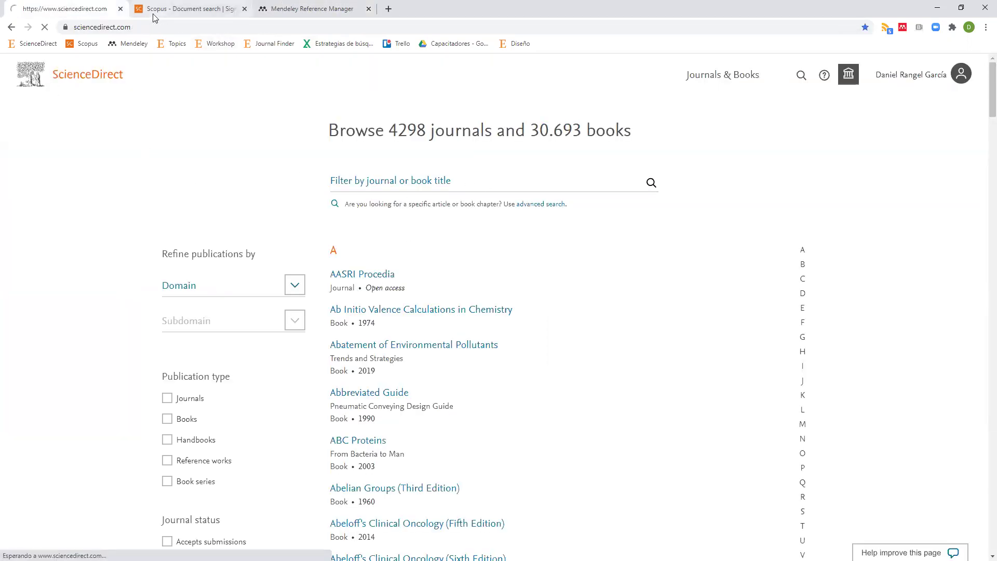
pyautogui.click(184, 9)
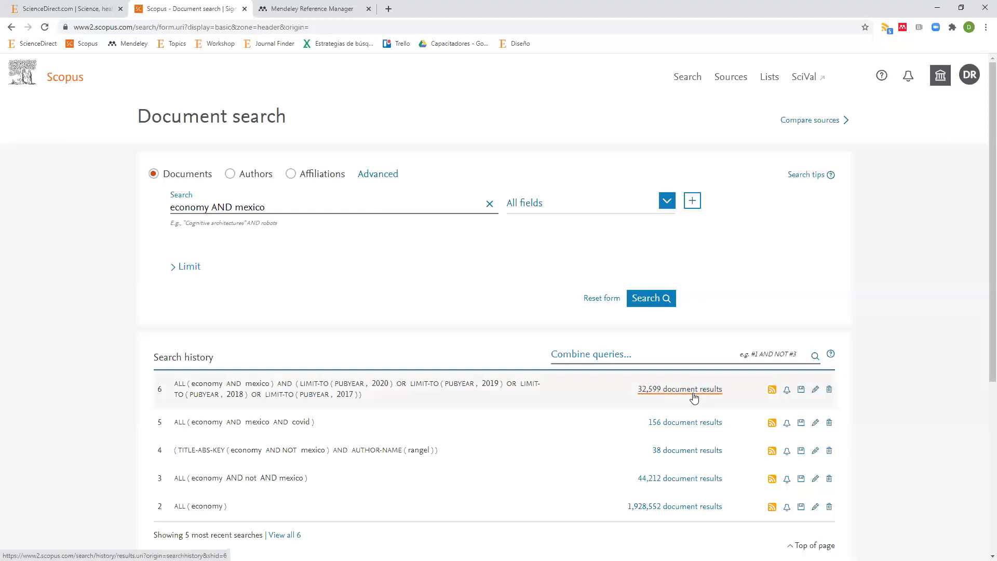
# - Switch to ScienceDirect and search it for the keyword "covid"
pyautogui.click(81, 8)
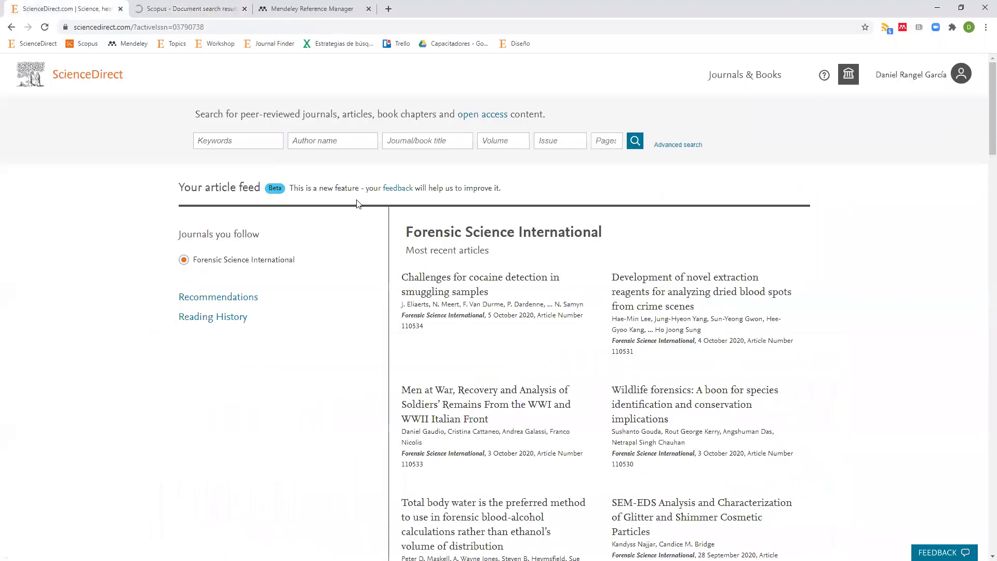
pyautogui.click(239, 143)
pyautogui.write('covid')
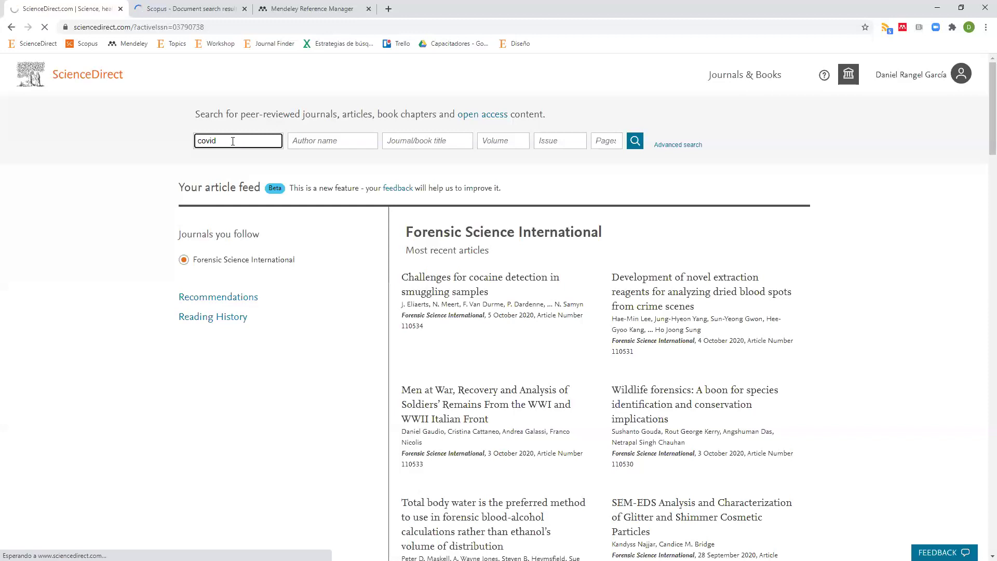
pyautogui.press('Return')
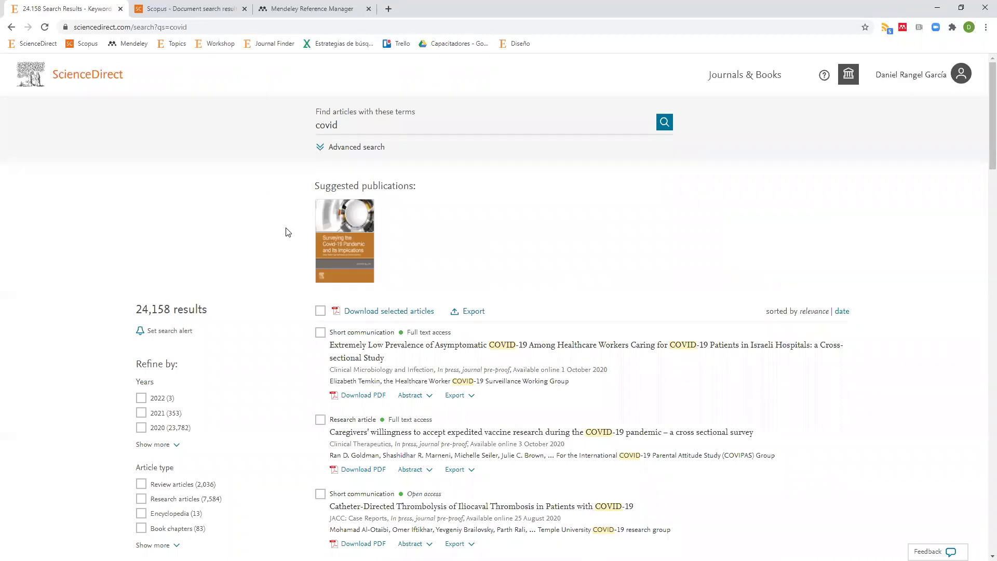
# - Open the PDF of the result on asymptomatic COVID-19 among healthcare workers in Israeli hospitals and download it
pyautogui.scroll(-3, 288, 232)
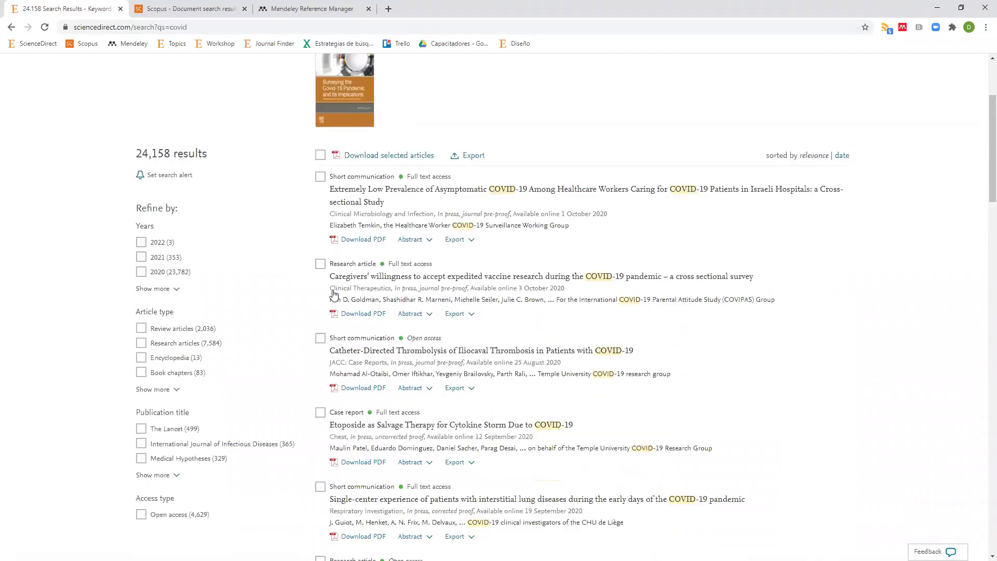
pyautogui.click(367, 241)
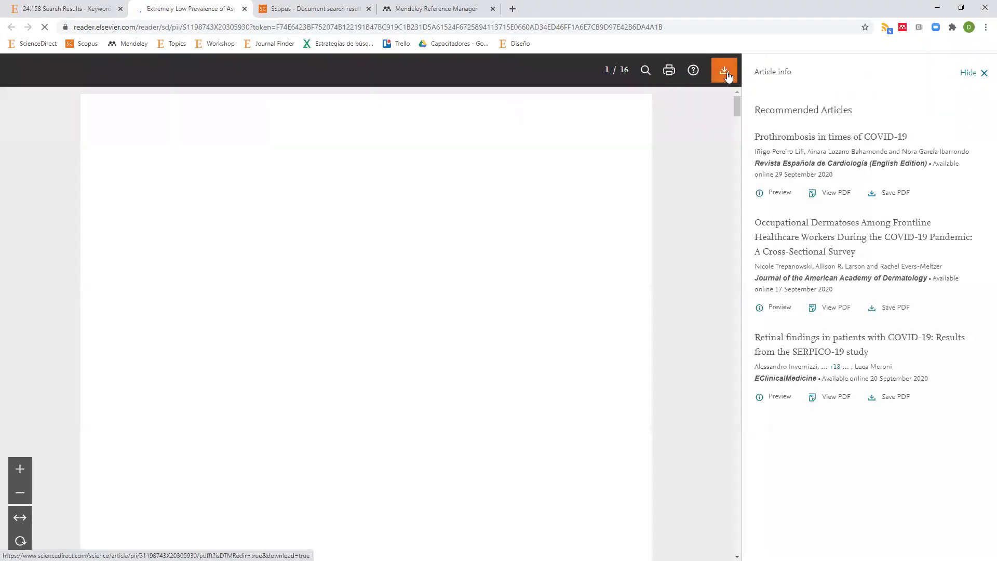
pyautogui.click(725, 70)
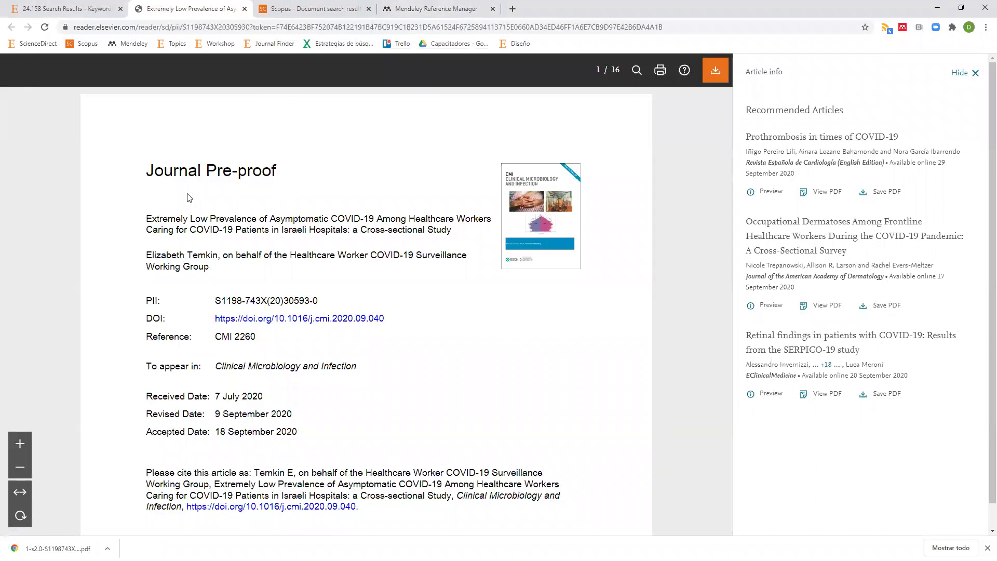
# - Switch to Mendeley and add the file 1-s2.0-S1198743X20305930-main.pdf from the Descargas folder to the library
pyautogui.click(430, 9)
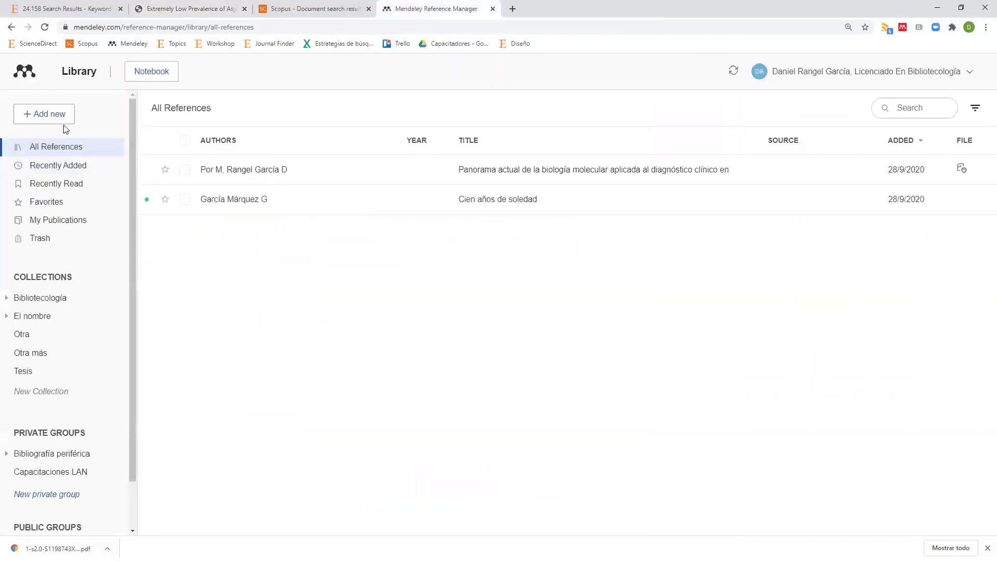
pyautogui.click(58, 121)
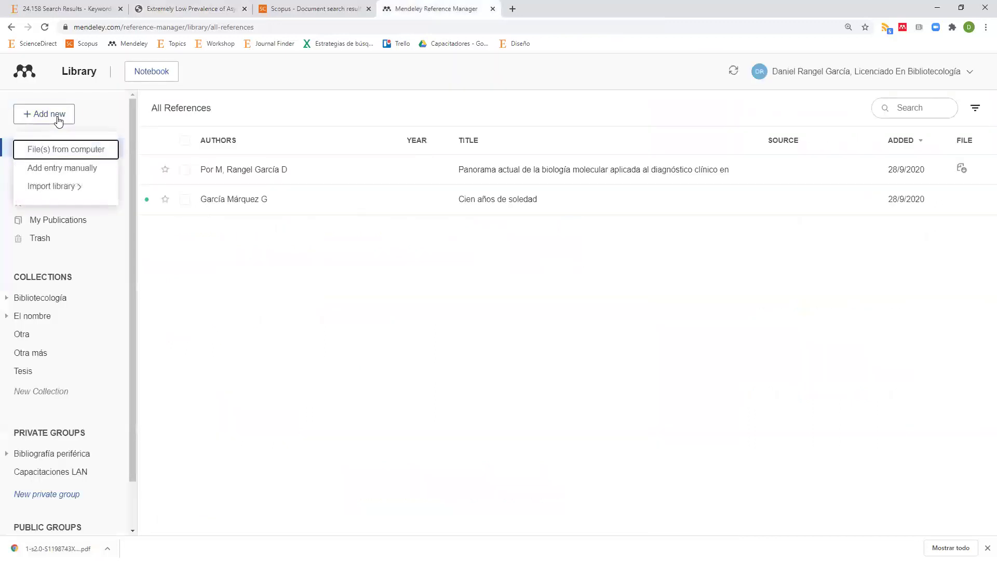
pyautogui.click(71, 152)
pyautogui.scroll(-1, 71, 155)
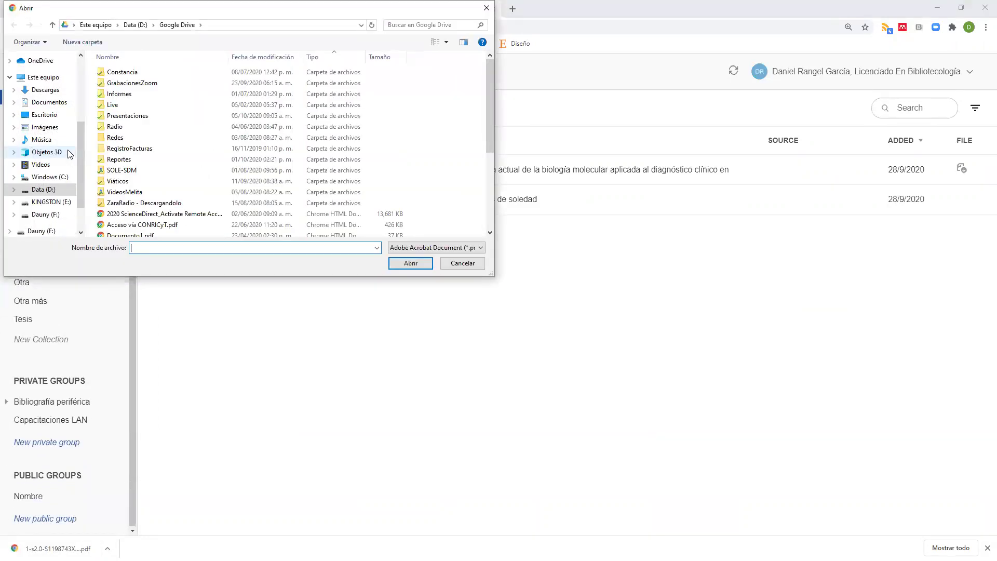
pyautogui.click(49, 90)
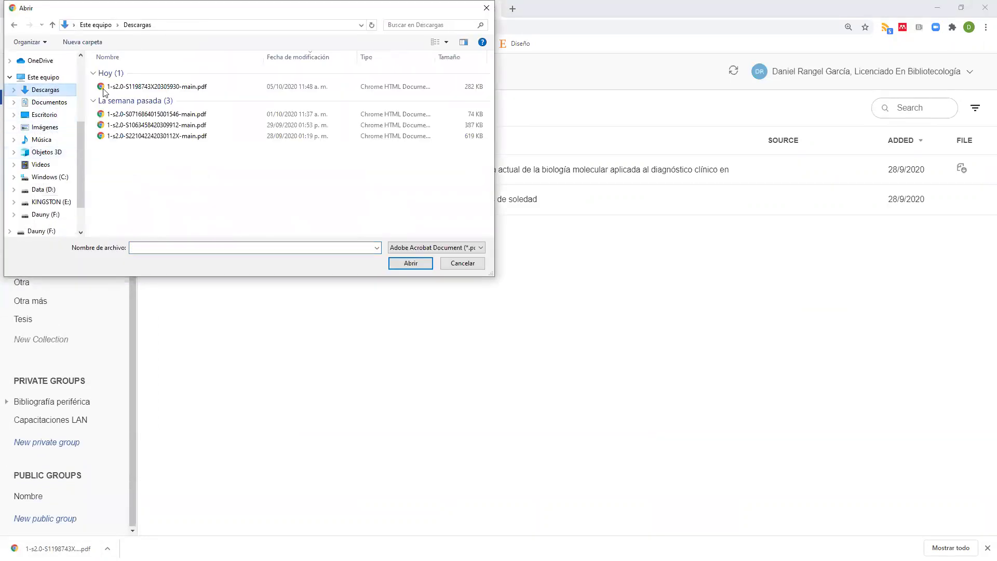
pyautogui.doubleClick(174, 92)
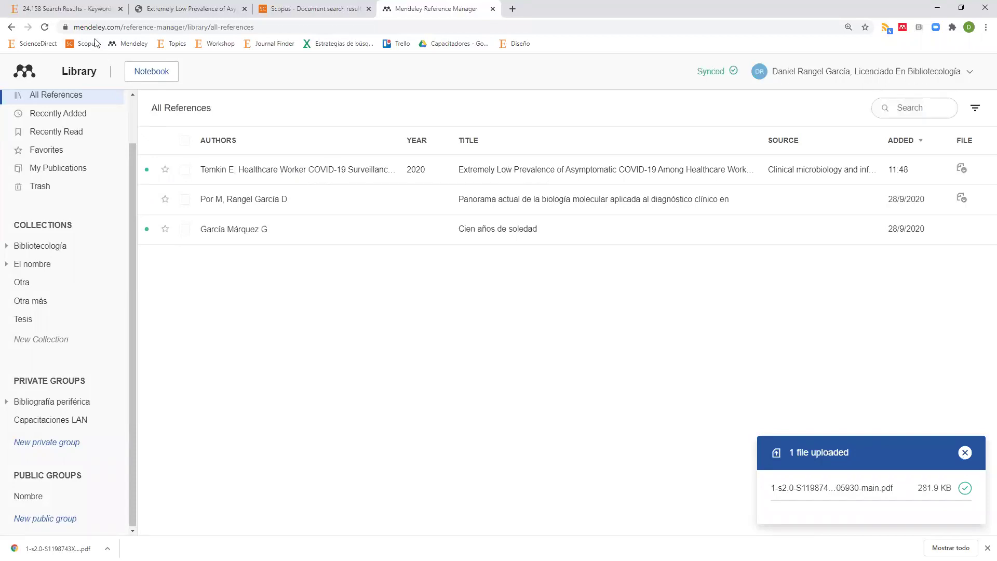
# - Compare the article's ScienceDirect result and PDF details with its reference in the Mendeley library
pyautogui.click(96, 10)
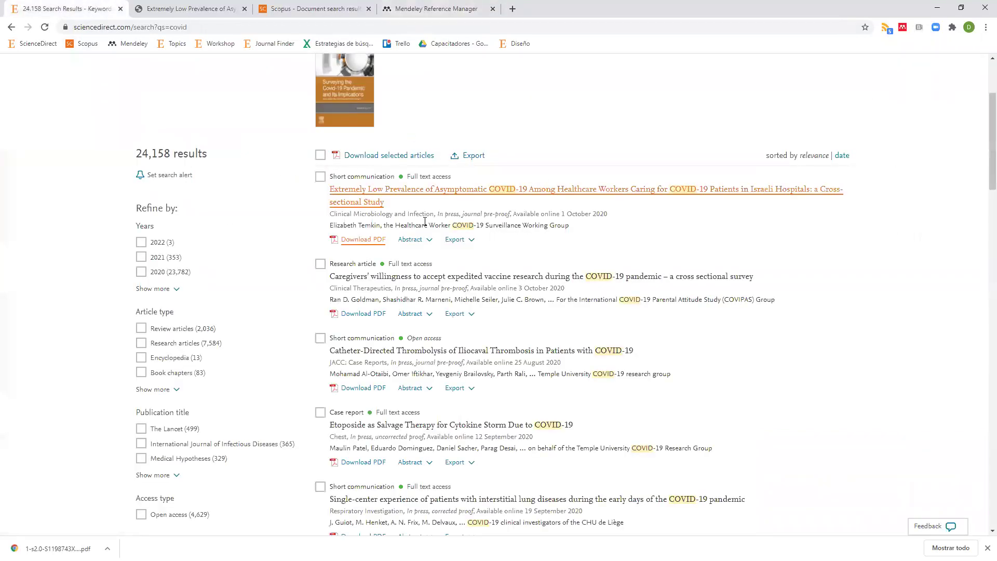
pyautogui.click(182, 9)
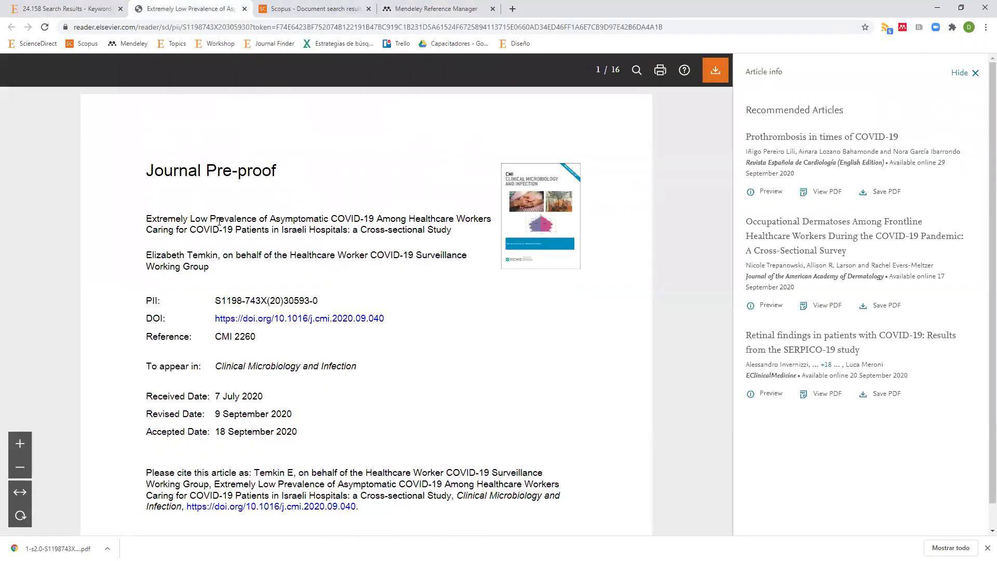
pyautogui.scroll(-10, 213, 255)
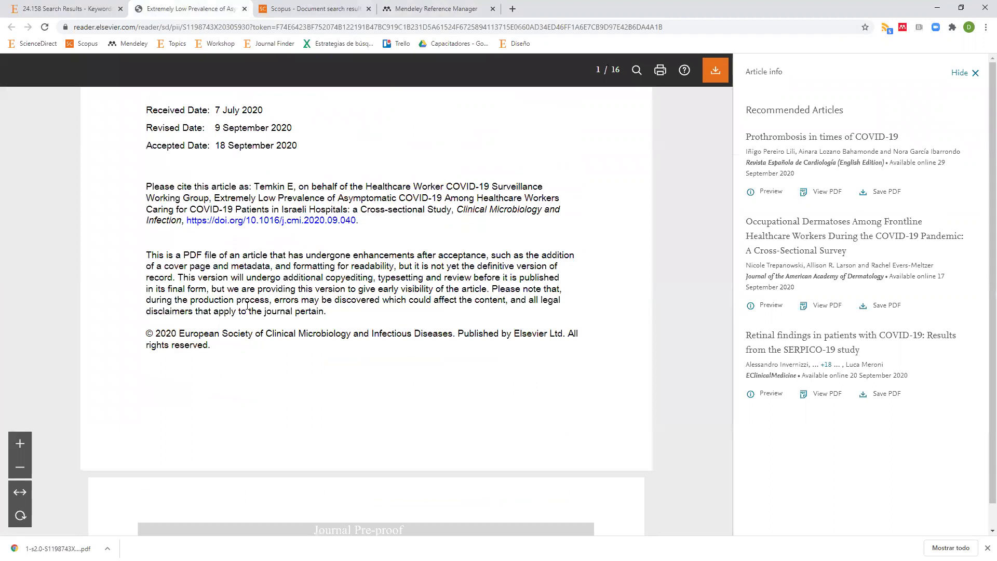
pyautogui.scroll(1, 254, 79)
pyautogui.hotkey('ctrl', 'Tab')
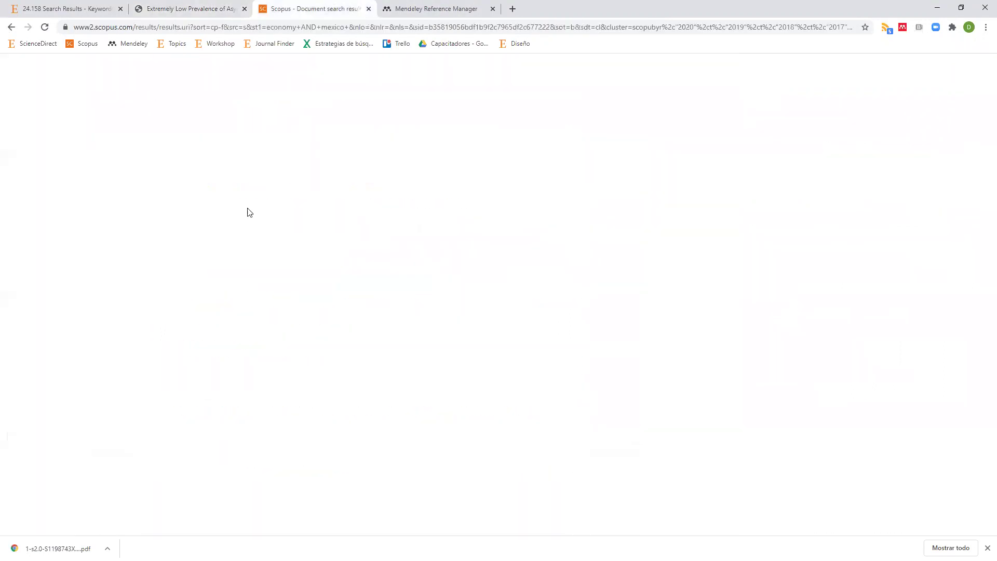
pyautogui.click(423, 9)
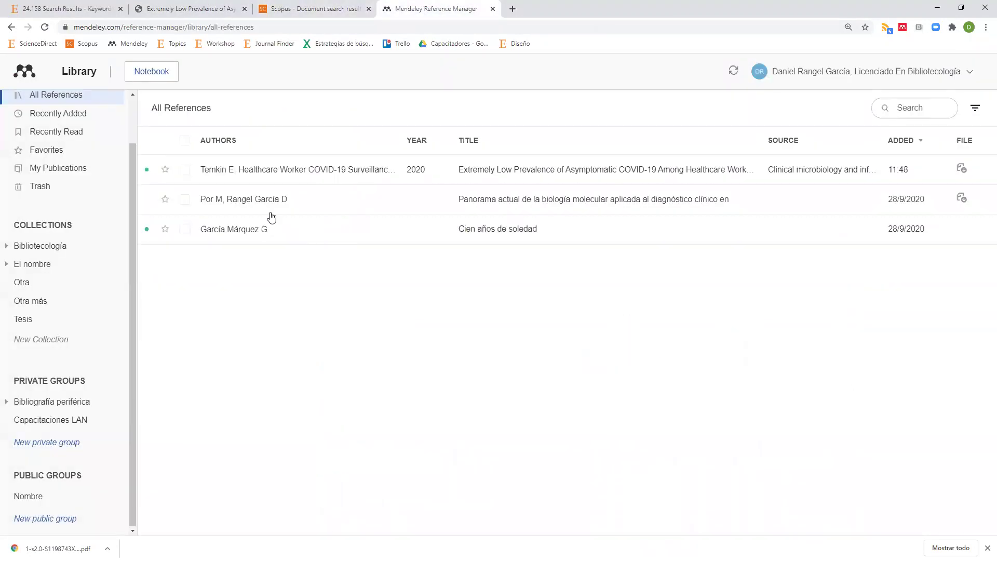
pyautogui.click(174, 10)
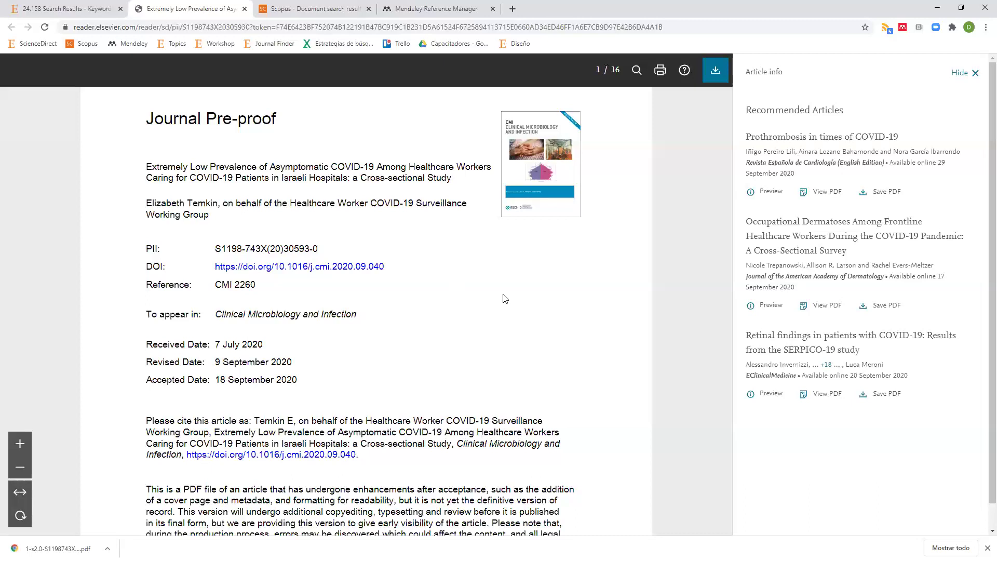
pyautogui.click(432, 8)
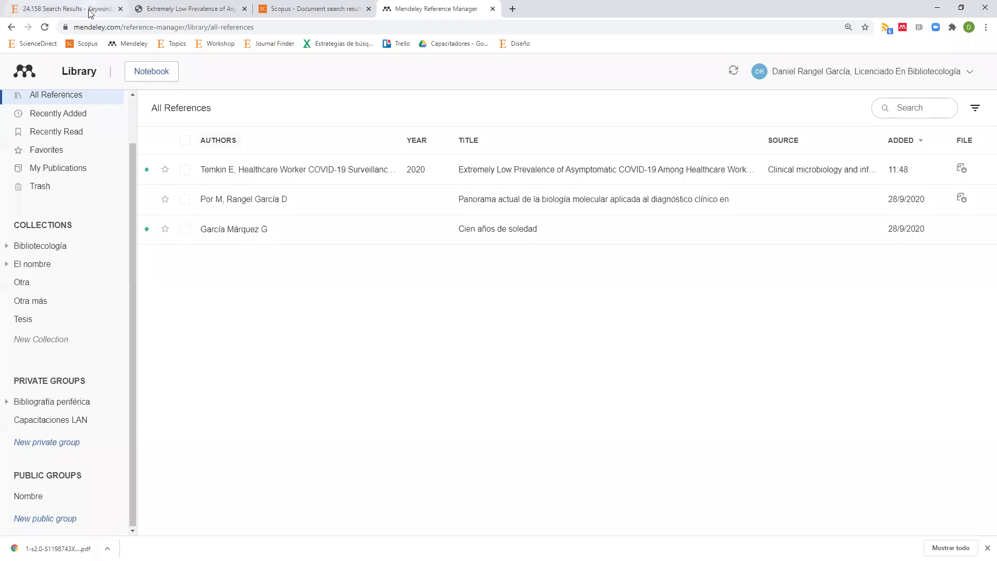
pyautogui.click(62, 9)
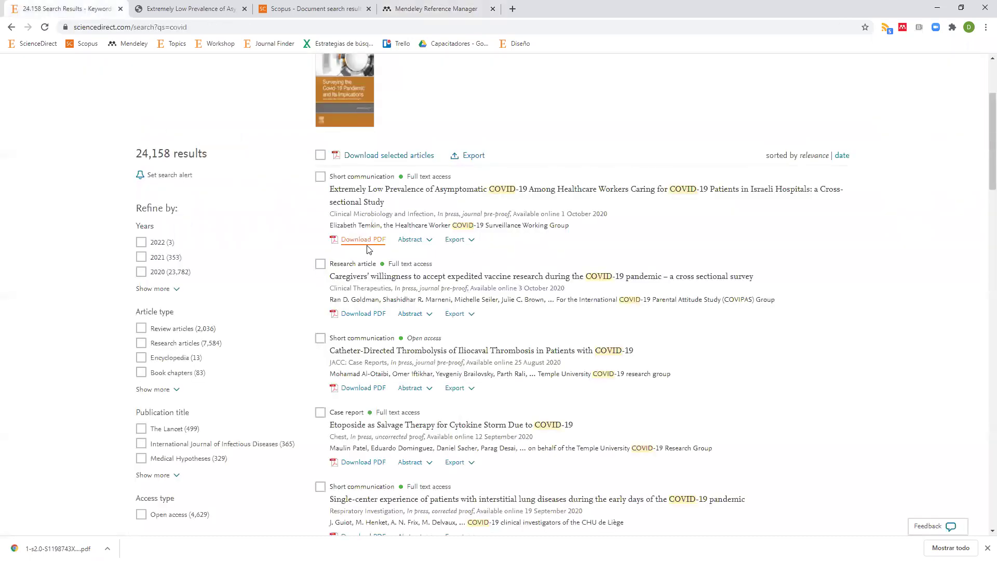
# - Select the first three documents in the Scopus results and export them to Mendeley
pyautogui.click(288, 15)
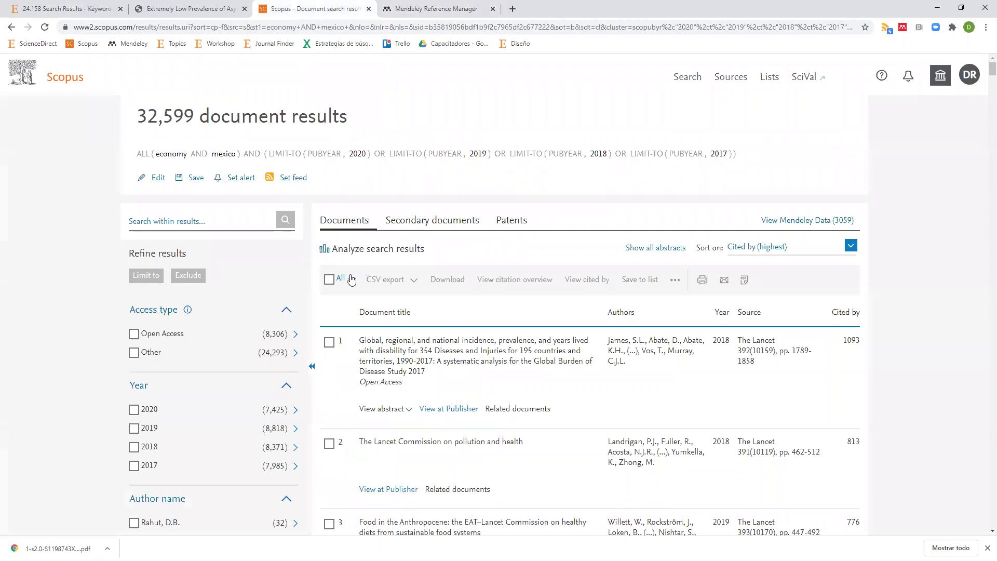
pyautogui.click(329, 342)
pyautogui.click(329, 443)
pyautogui.scroll(-1, 330, 447)
pyautogui.click(329, 472)
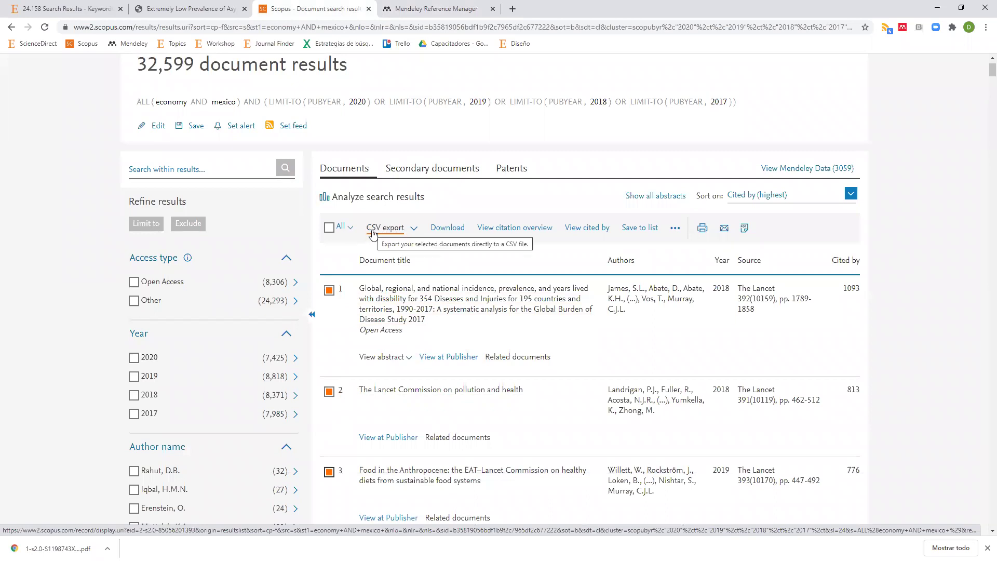
pyautogui.click(416, 231)
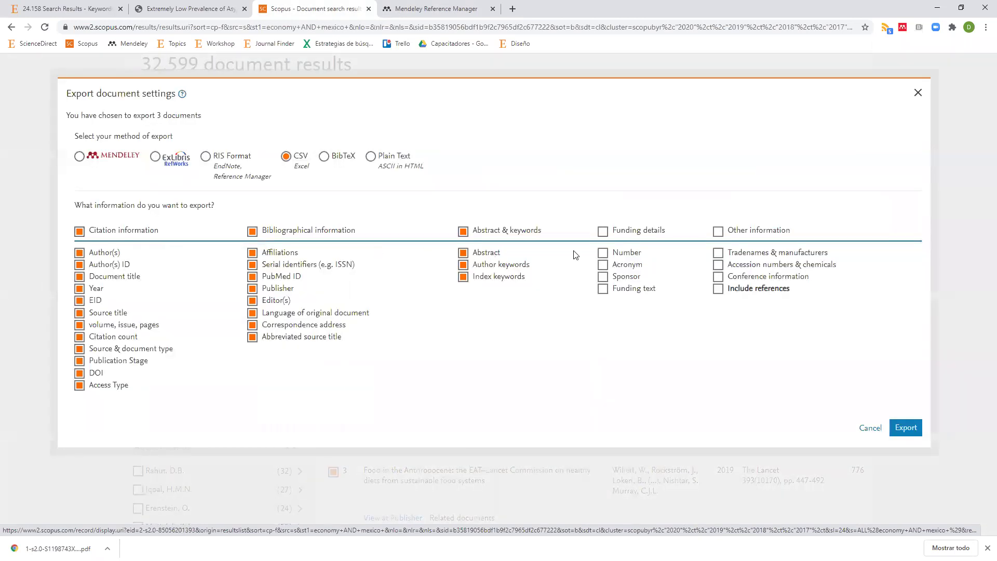
pyautogui.click(80, 157)
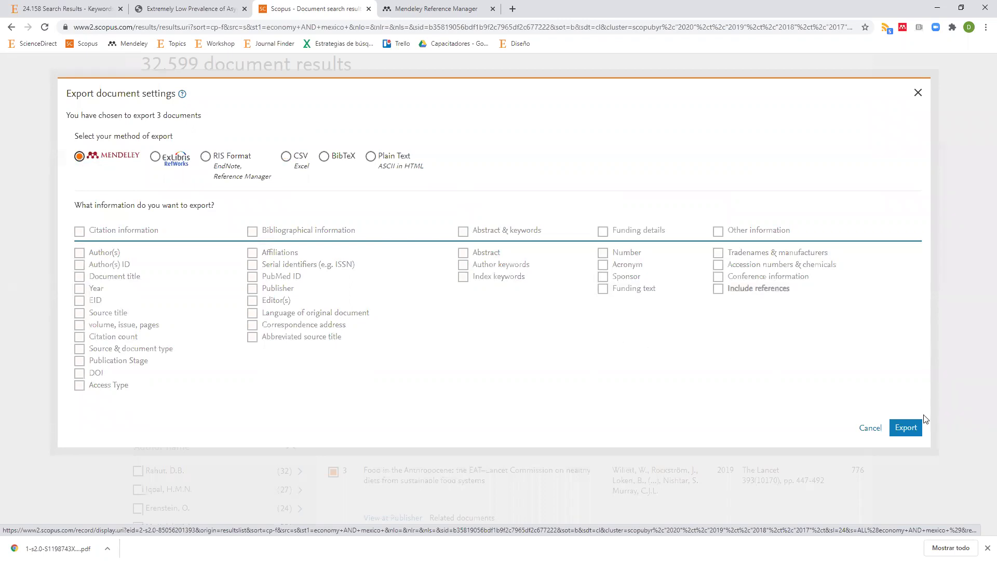
pyautogui.click(908, 429)
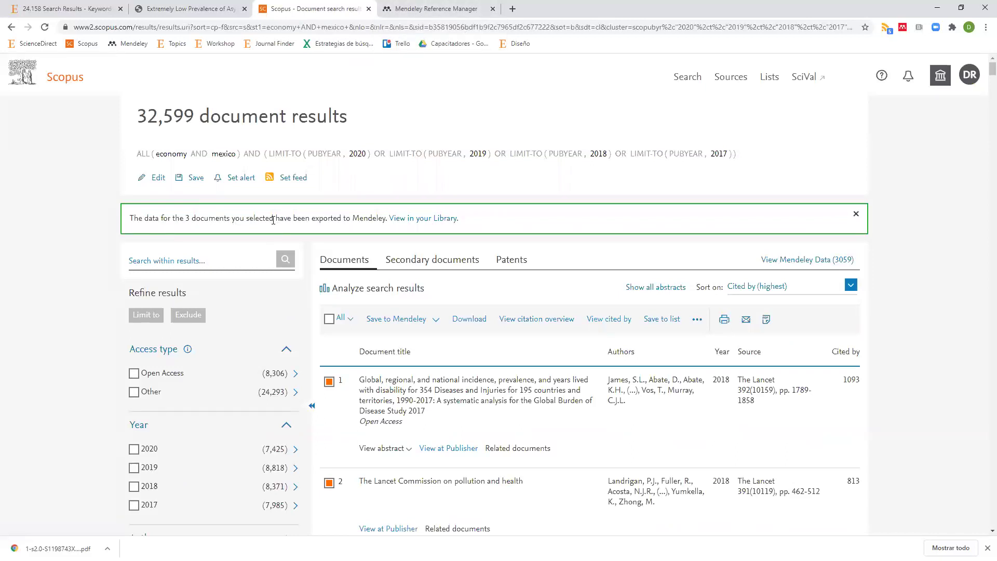
# - Delete the "Panorama actual de la biología molecular" reference from the Mendeley library, then return to the ScienceDirect covid results
pyautogui.click(447, 8)
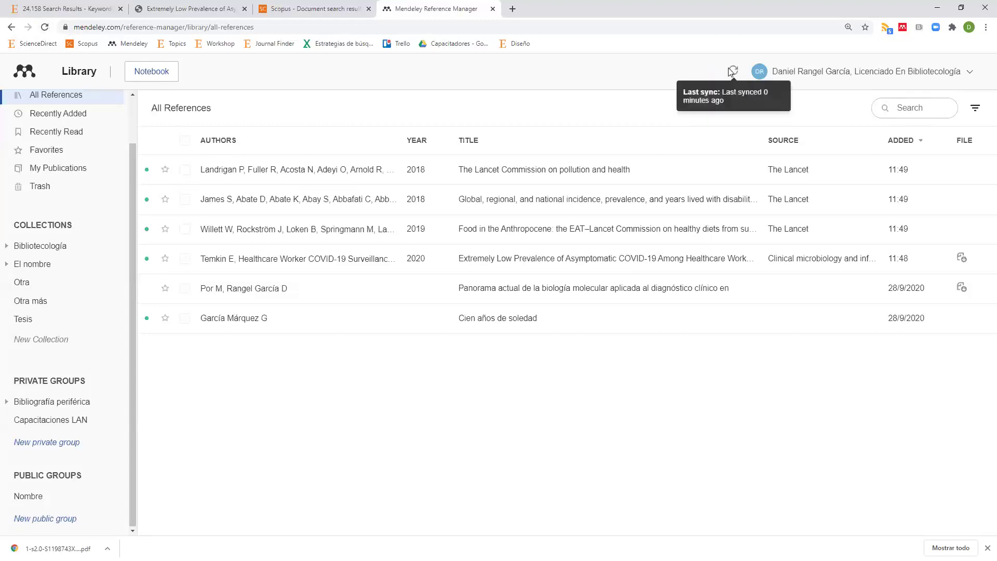
pyautogui.click(184, 289)
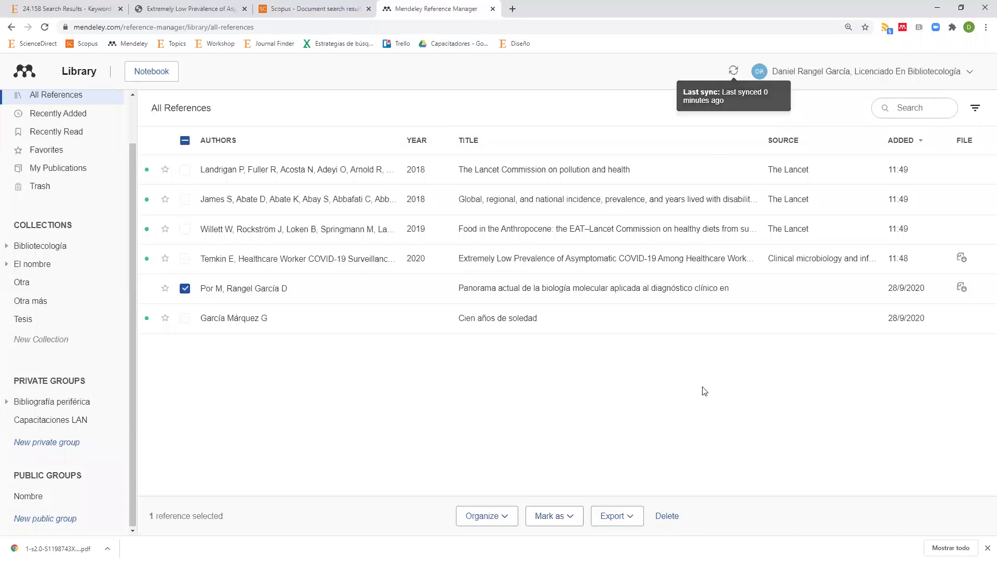
pyautogui.click(670, 519)
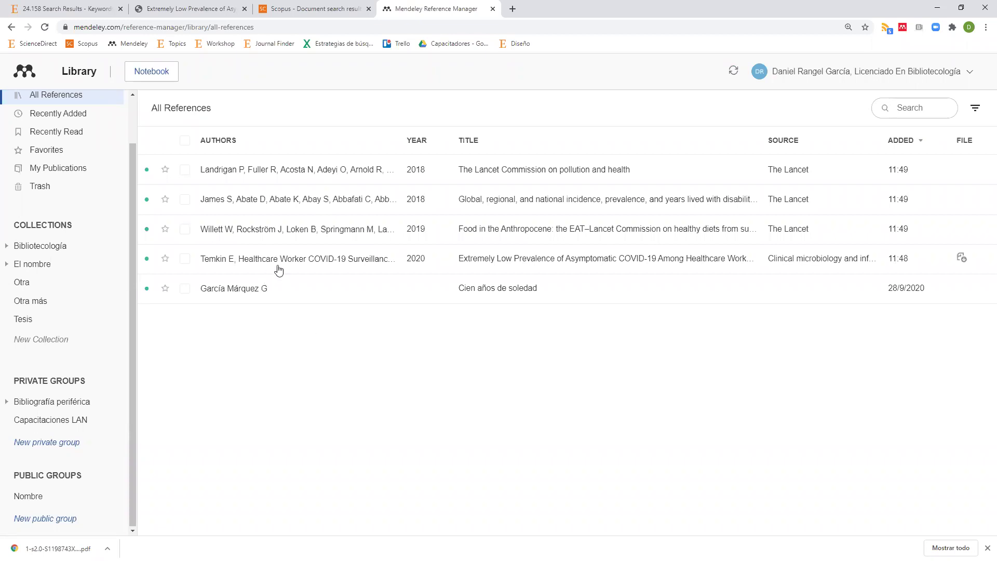
pyautogui.click(58, 9)
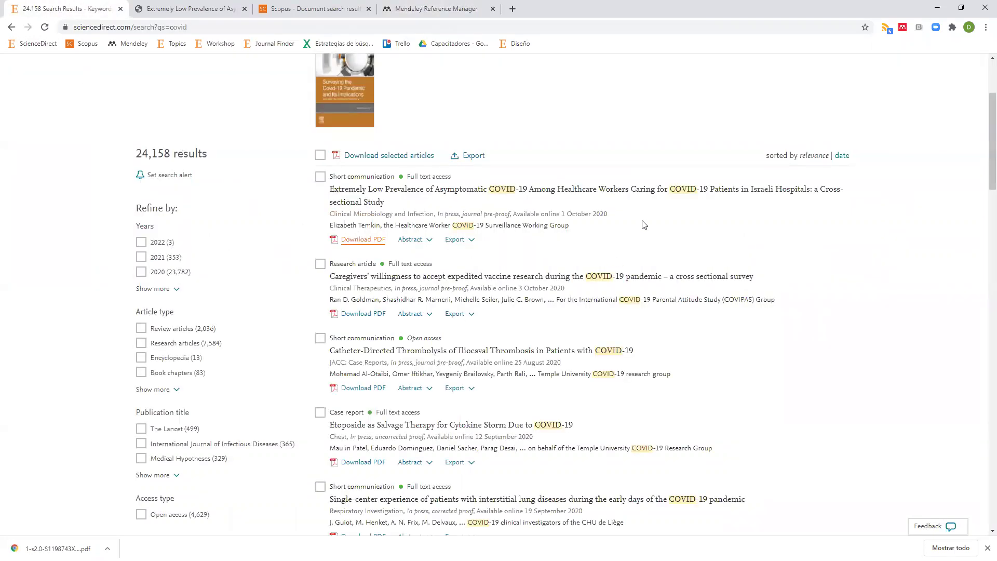
# - Select the first two ScienceDirect results and check which citation export formats are offered for them
pyautogui.click(320, 177)
pyautogui.click(320, 264)
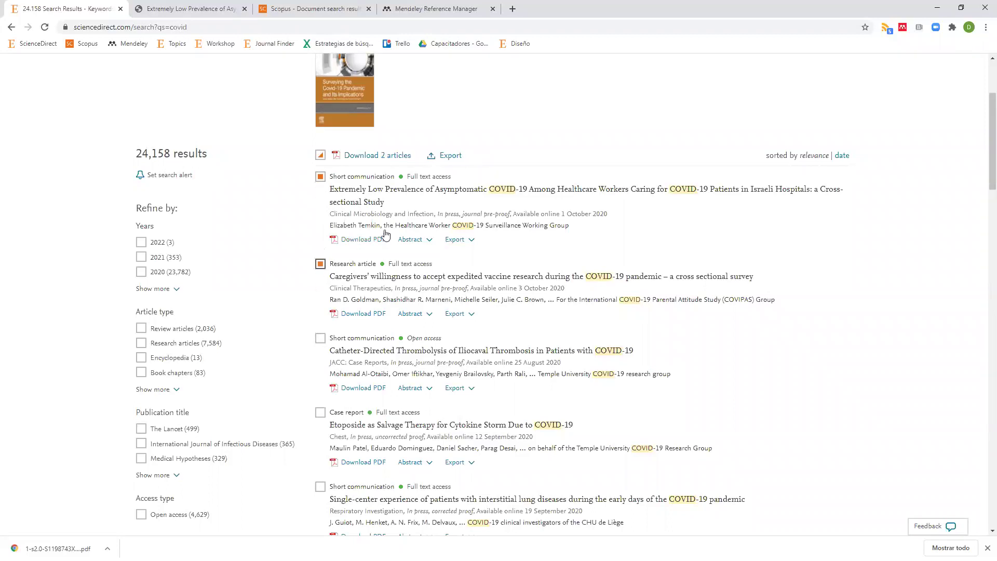
pyautogui.click(448, 158)
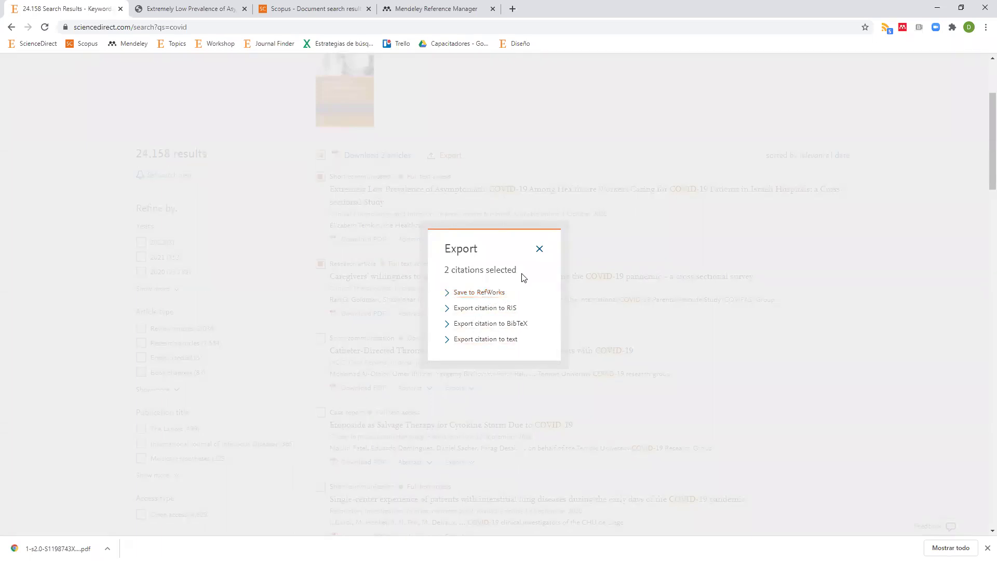
pyautogui.click(539, 249)
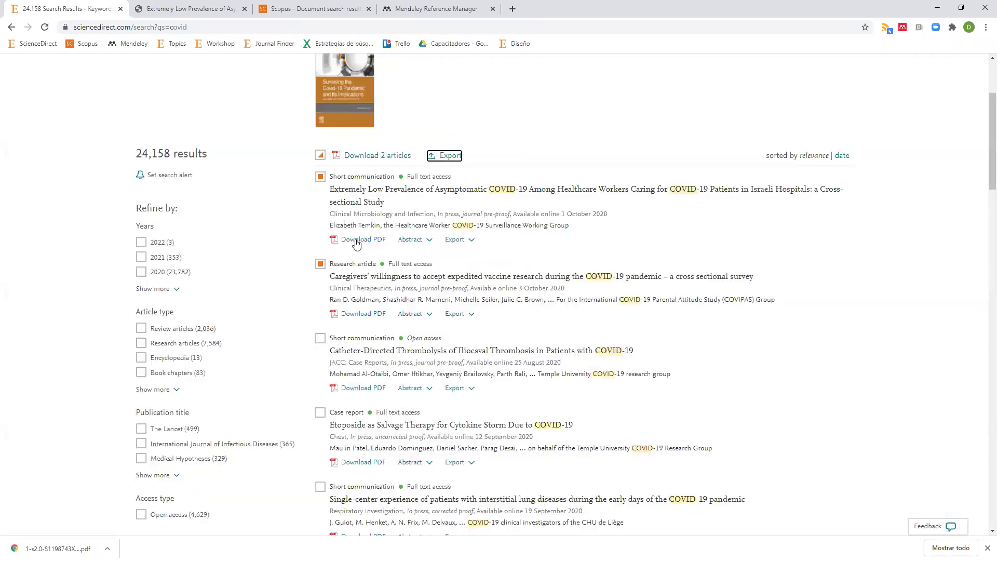
# - Switch to Mendeley and review the recently added, recently read and full reference lists
pyautogui.click(423, 9)
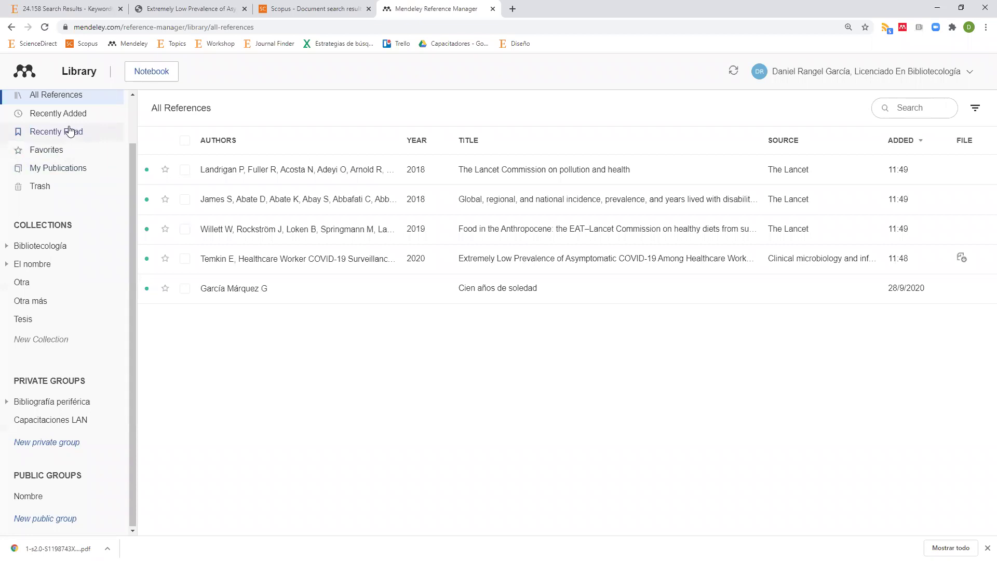
pyautogui.scroll(1, 69, 130)
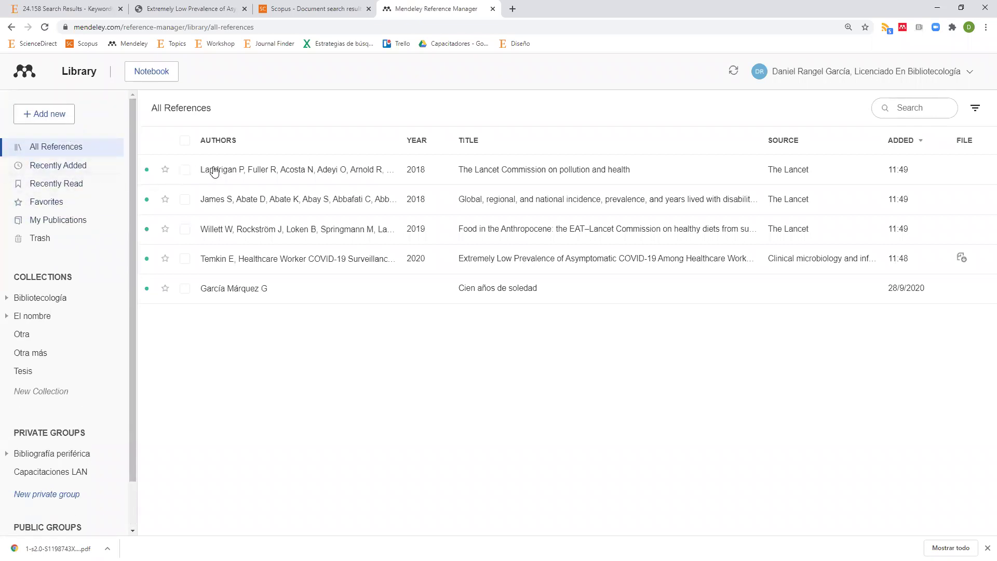
pyautogui.click(66, 166)
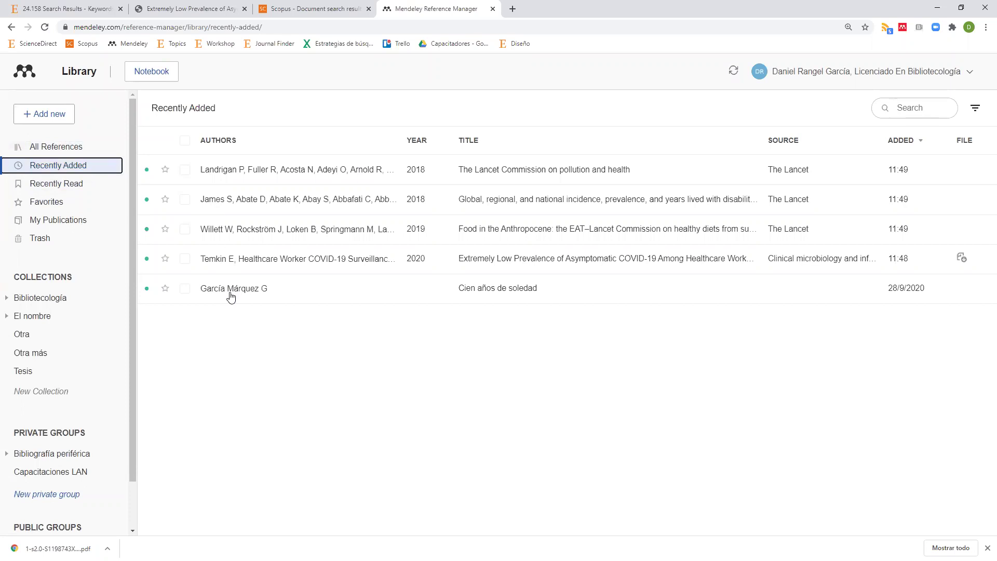
pyautogui.click(79, 189)
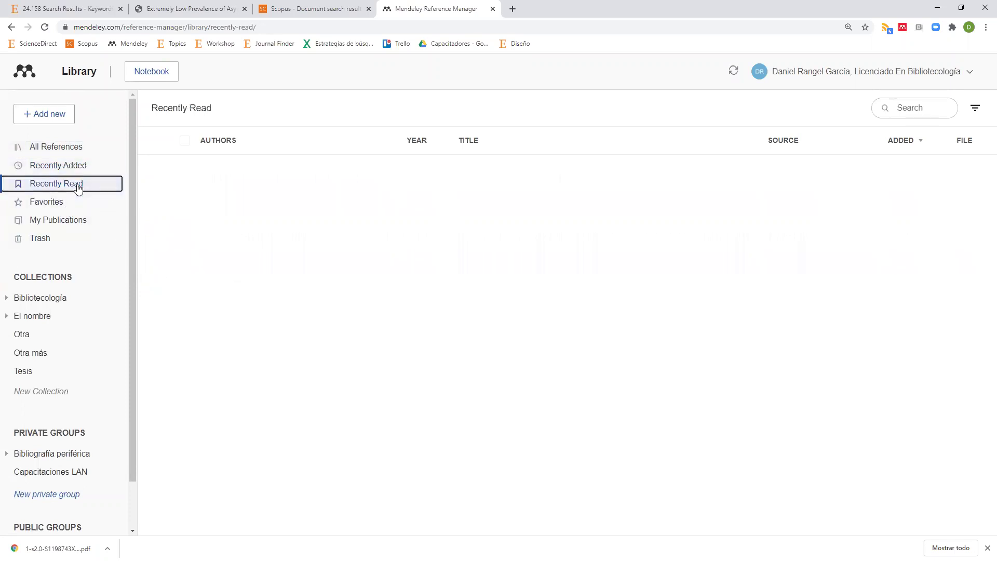
pyautogui.click(60, 149)
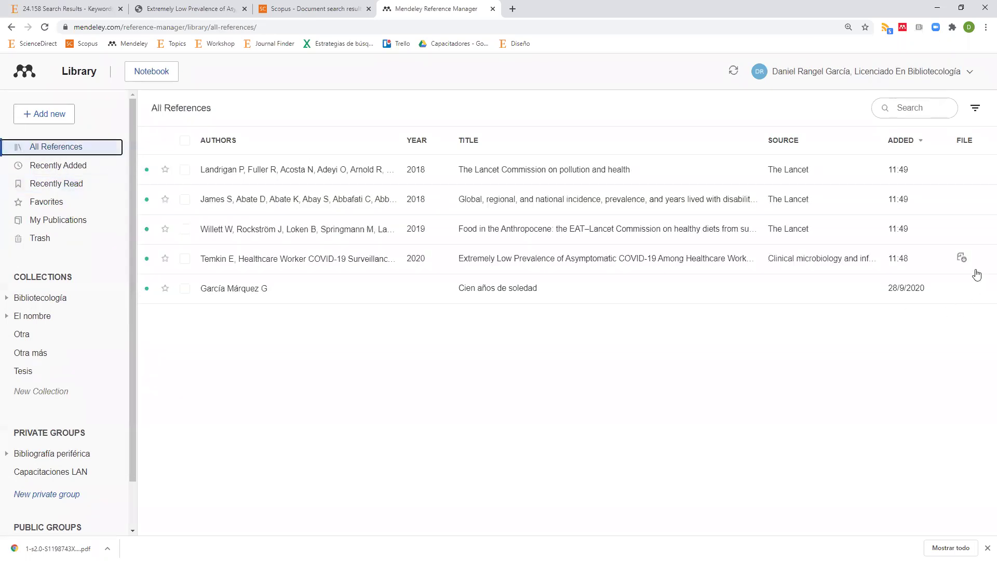
# - Open the attached PDF of the asymptomatic COVID-19 article, close it and check the recently read references
pyautogui.click(962, 259)
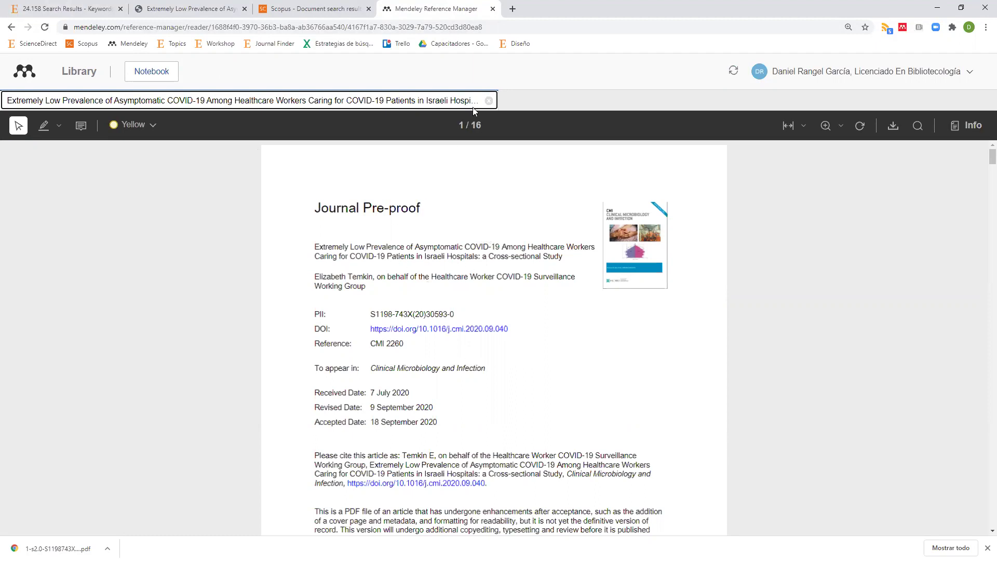
pyautogui.click(489, 100)
pyautogui.click(47, 186)
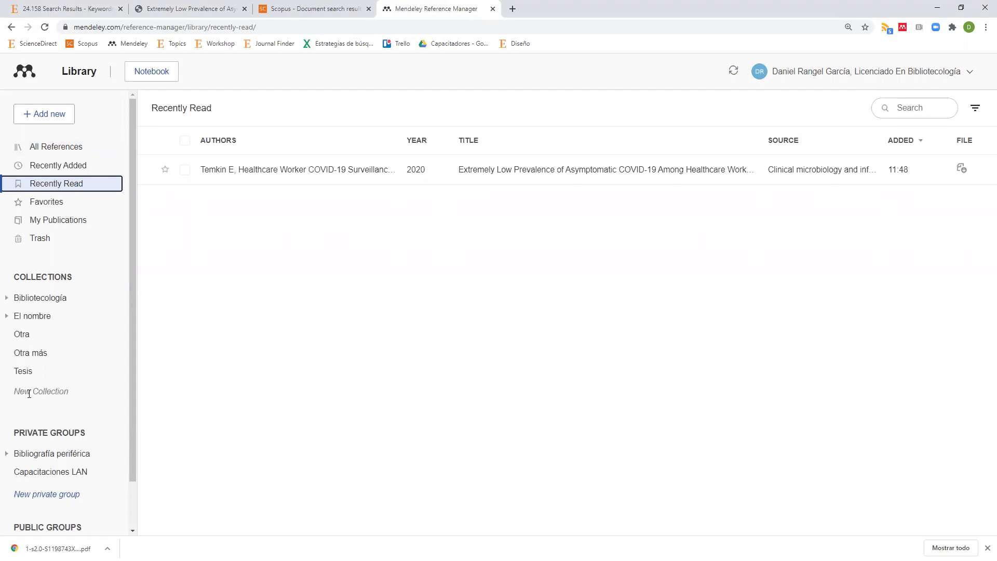
# - Create three new collections named Nombre, Otronombre and y otro más
pyautogui.click(44, 392)
pyautogui.write('Nomn')
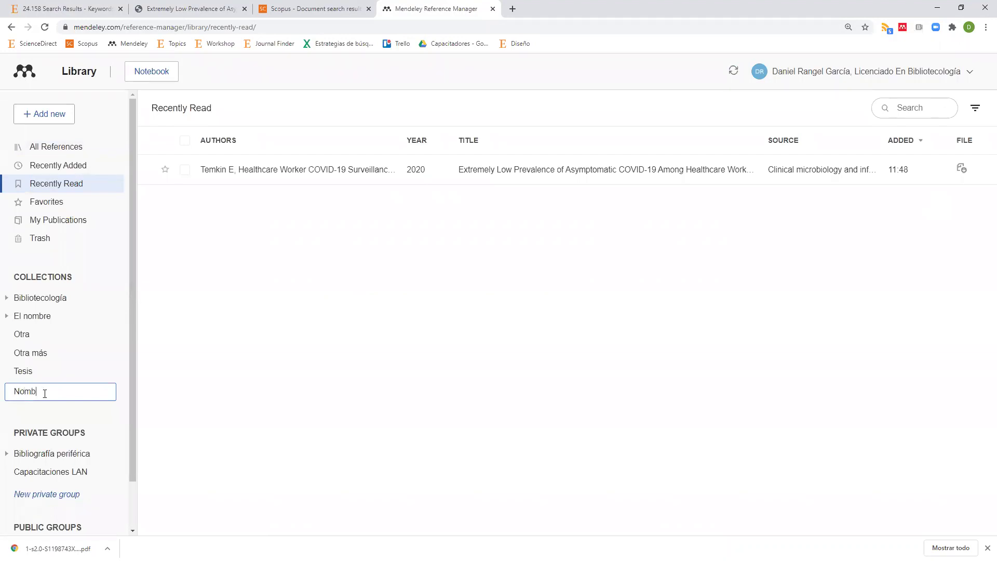
pyautogui.write('re')
pyautogui.press('Return')
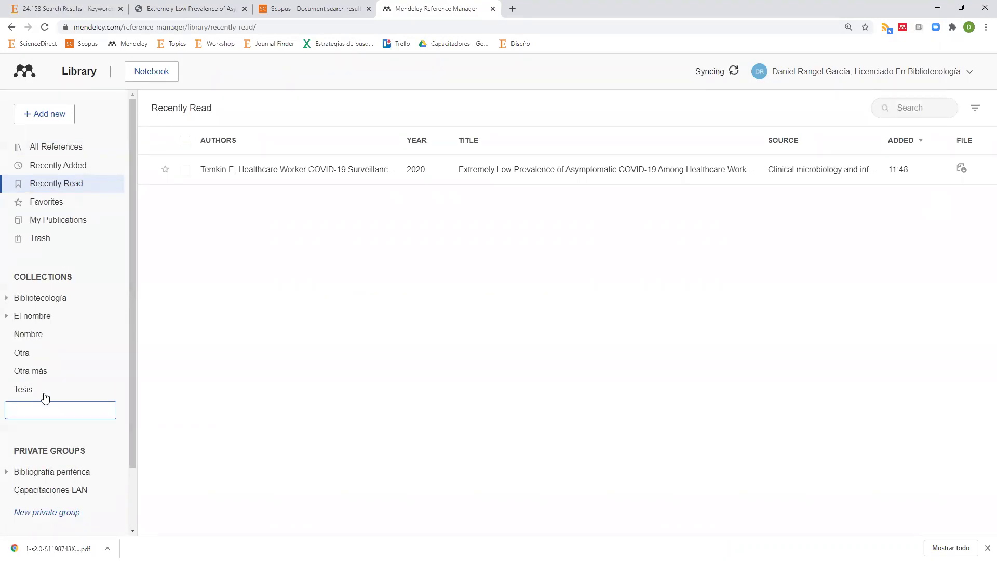
pyautogui.write('Otra')
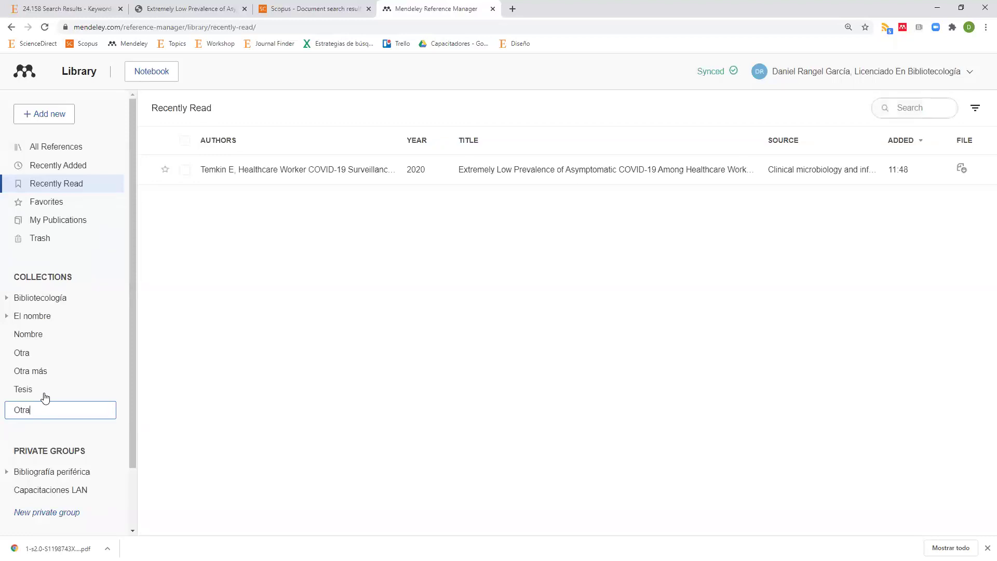
pyautogui.write('bre')
pyautogui.press('Return')
pyautogui.write('y otro más')
pyautogui.press('Return')
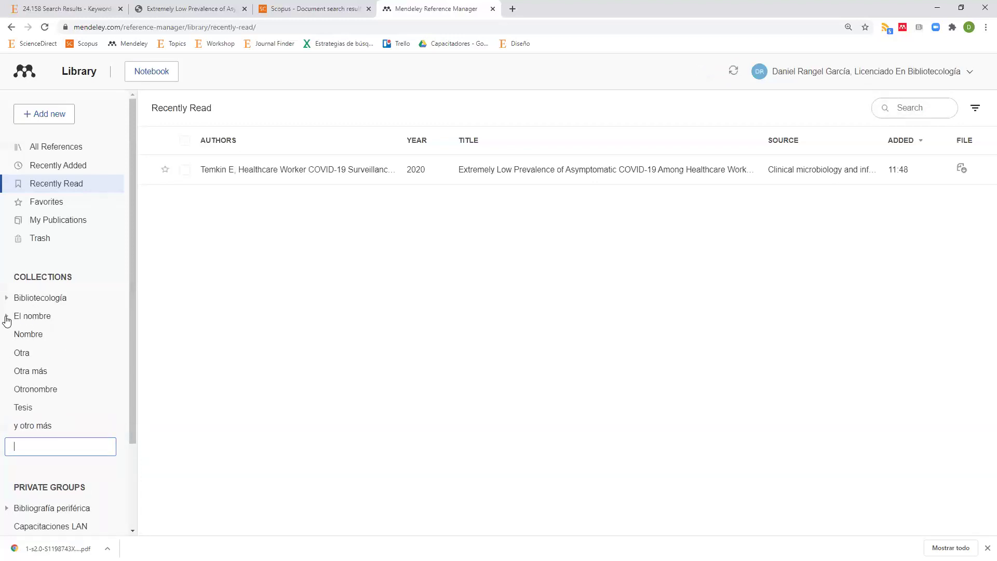
# - Expand the El nombre collection and check which actions are available for the Nombre collection
pyautogui.click(7, 316)
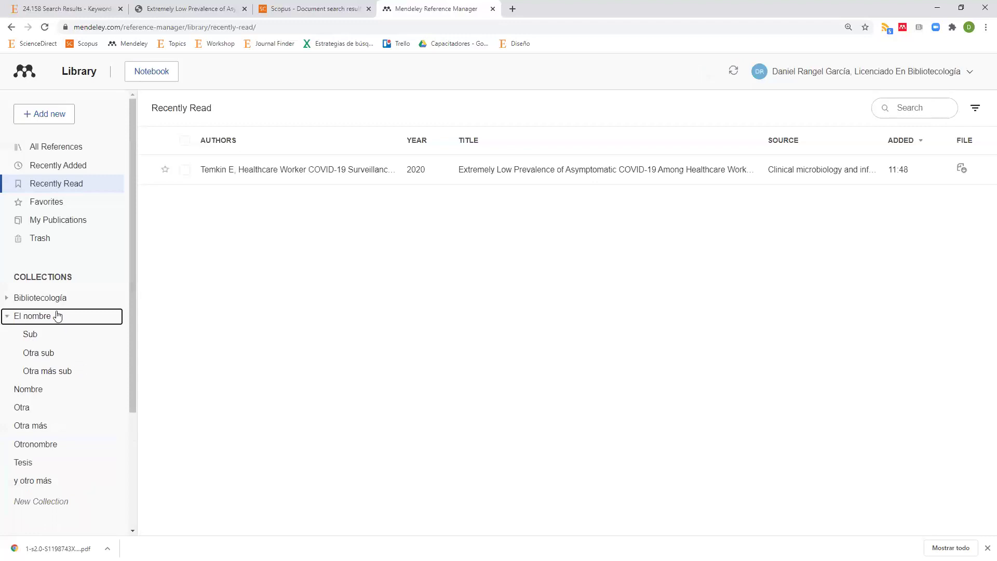
pyautogui.rightClick(31, 391)
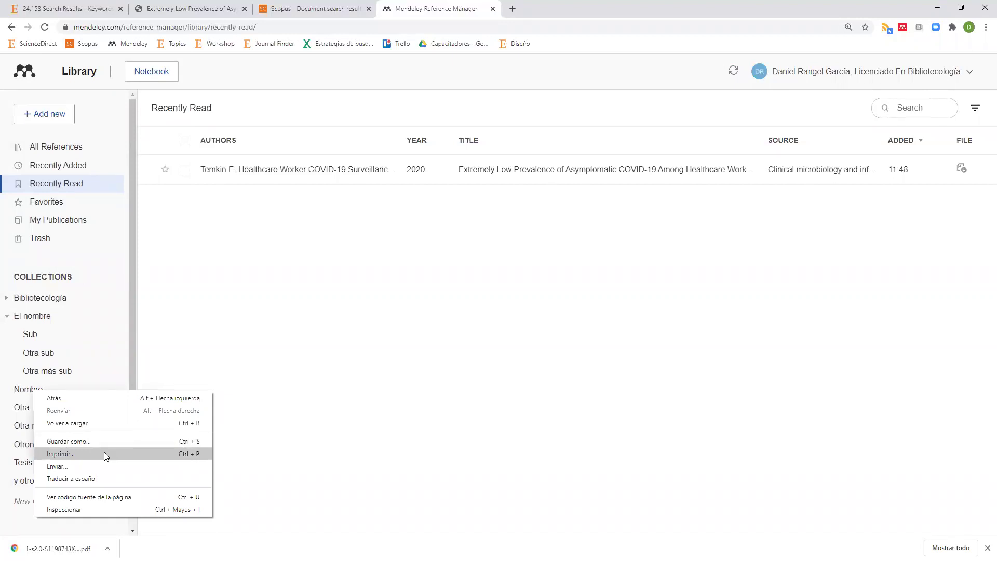
pyautogui.press('Escape')
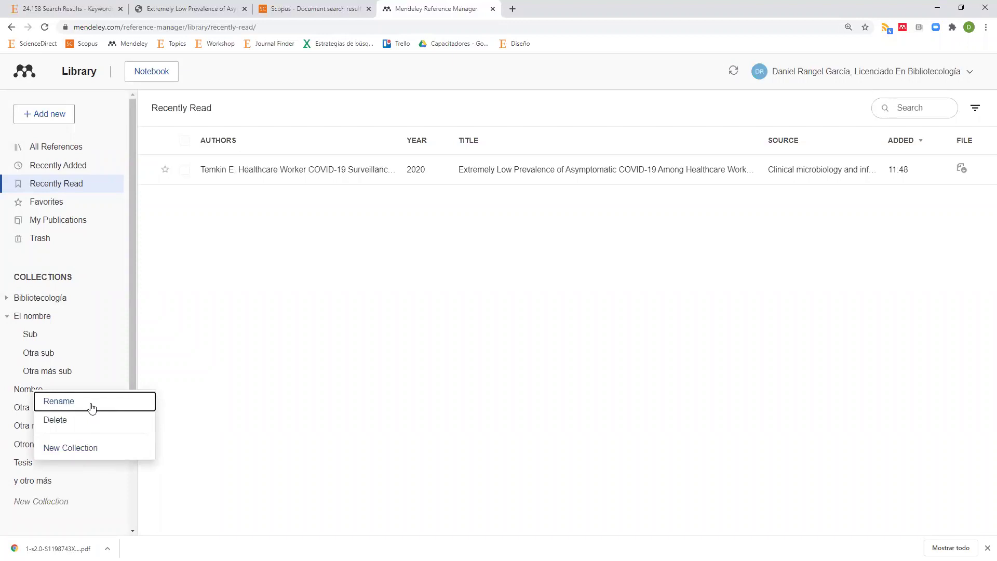
pyautogui.click(272, 402)
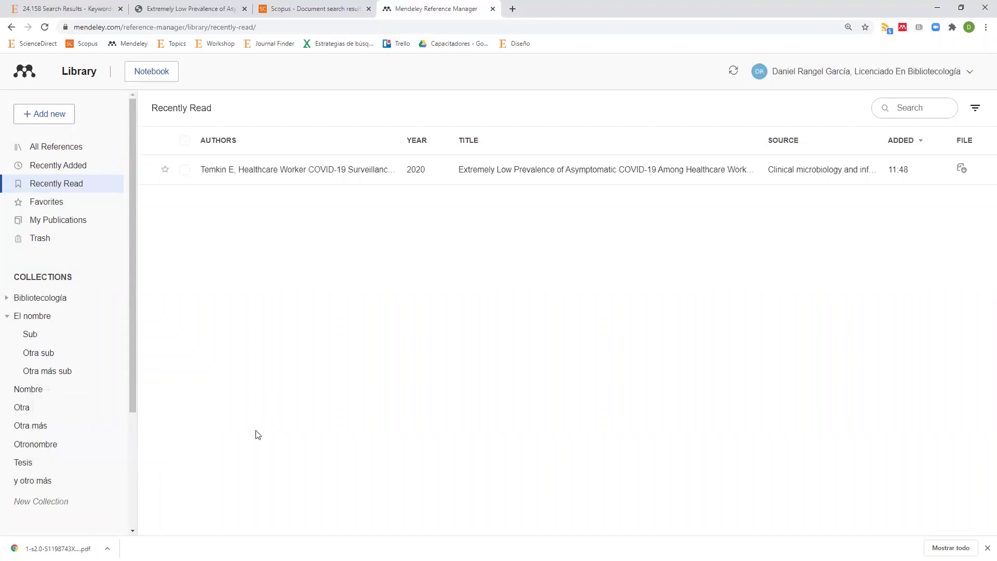
# - Create five subcollections named 1, 2, 3, 4 and 5 inside the Nombre collection
pyautogui.rightClick(29, 390)
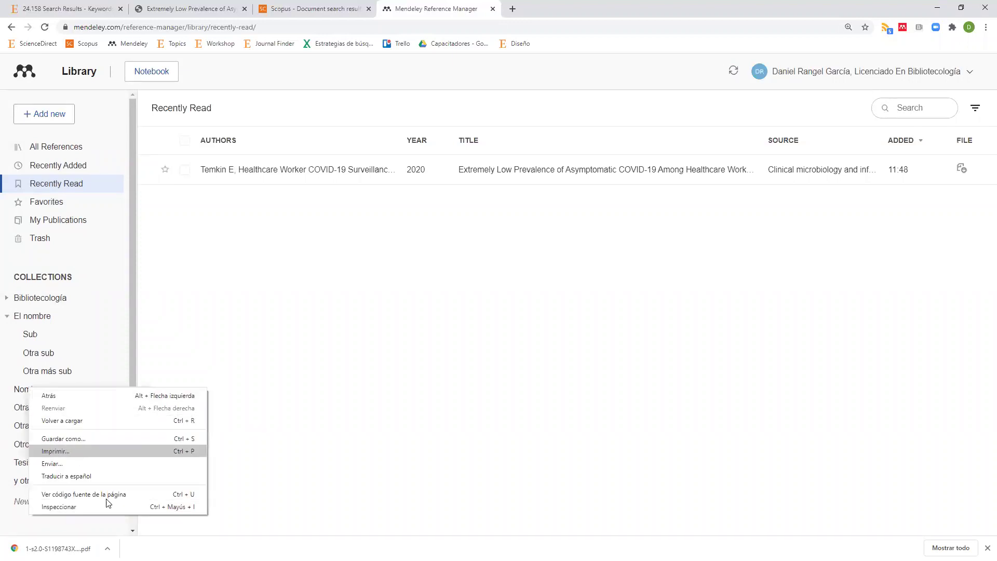
pyautogui.press('Escape')
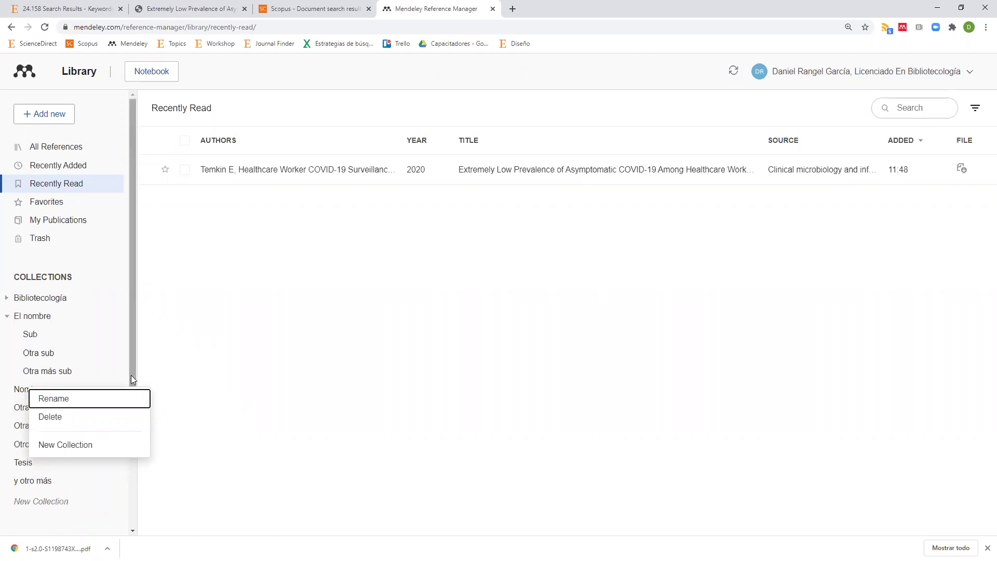
pyautogui.click(84, 450)
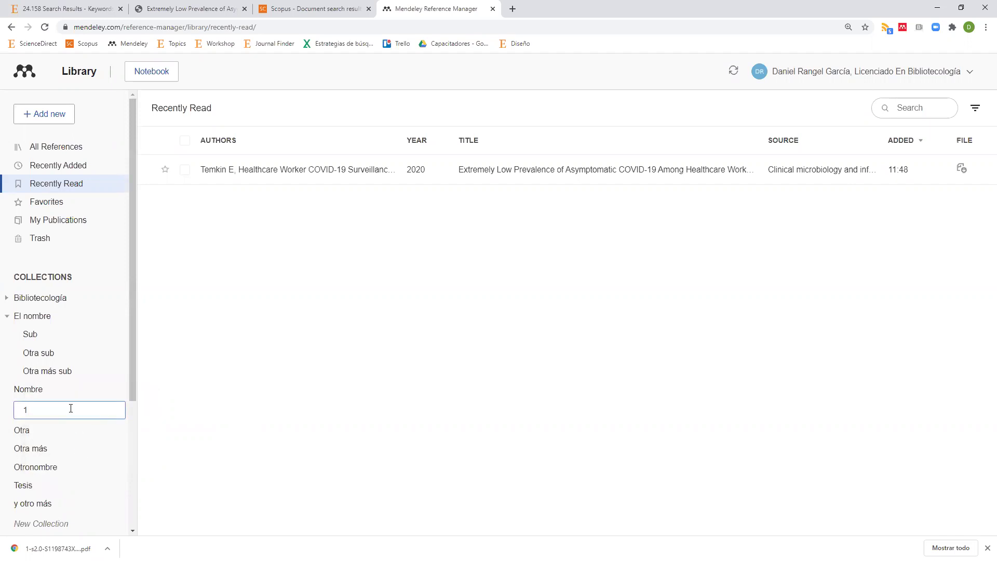
pyautogui.write('1')
pyautogui.press('Return')
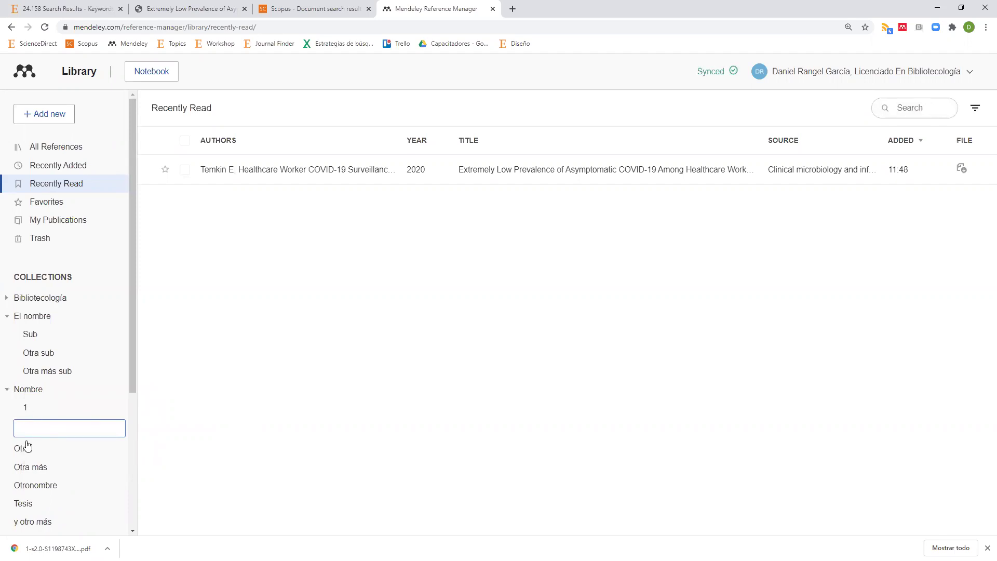
pyautogui.write('2')
pyautogui.press('Return')
pyautogui.write('3')
pyautogui.press('Return')
pyautogui.write('4')
pyautogui.press('Return')
pyautogui.write('5')
pyautogui.press('Return')
pyautogui.scroll(-3, 95, 439)
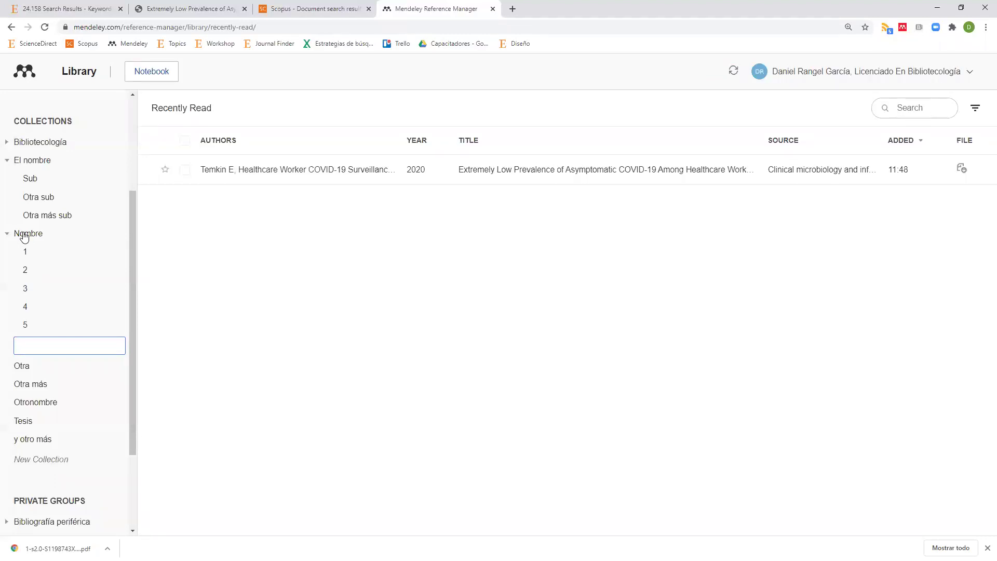
pyautogui.click(25, 235)
# - Check the contents of the Bibliotecología collection and return to the full reference list
pyautogui.click(55, 145)
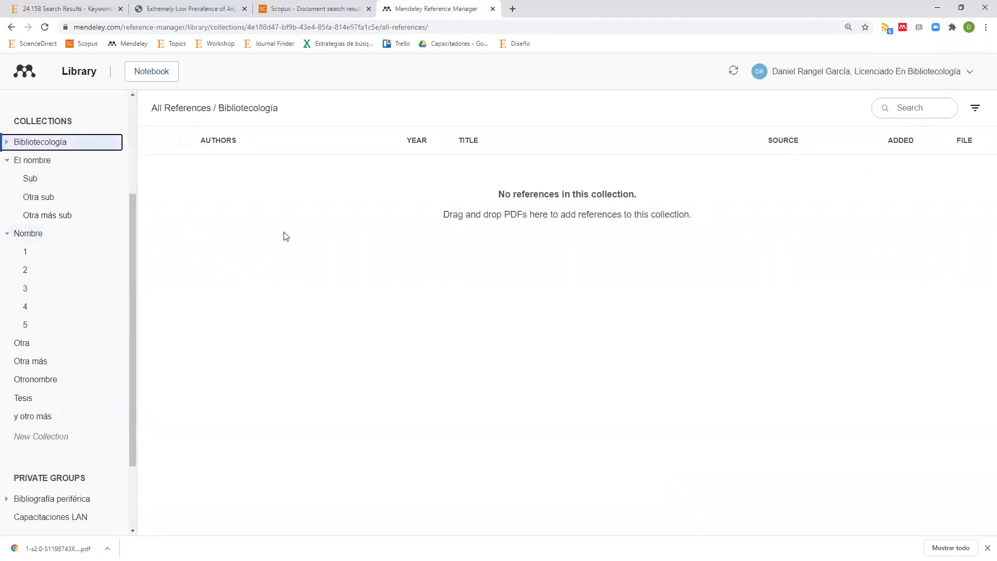
pyautogui.scroll(3, 83, 177)
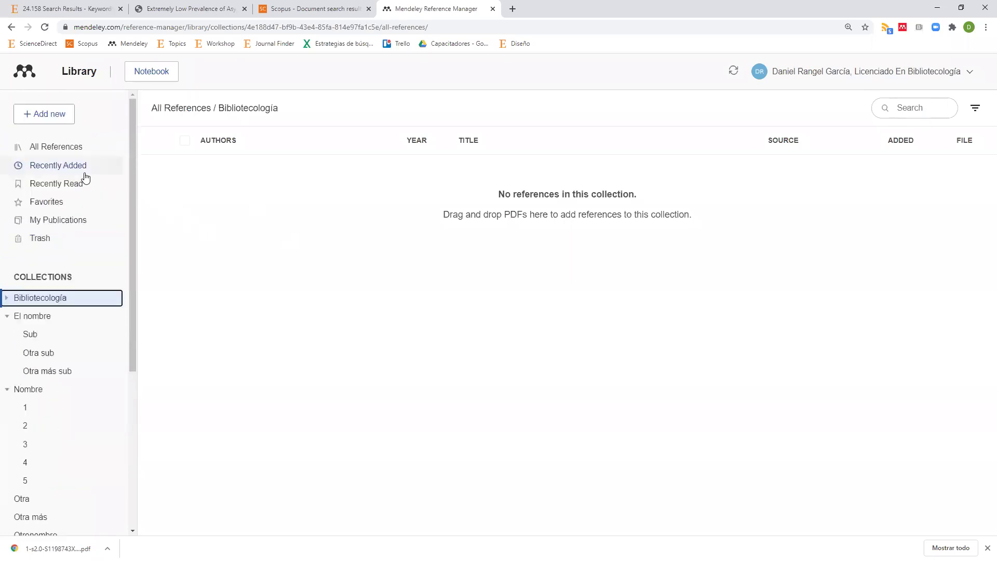
pyautogui.click(70, 147)
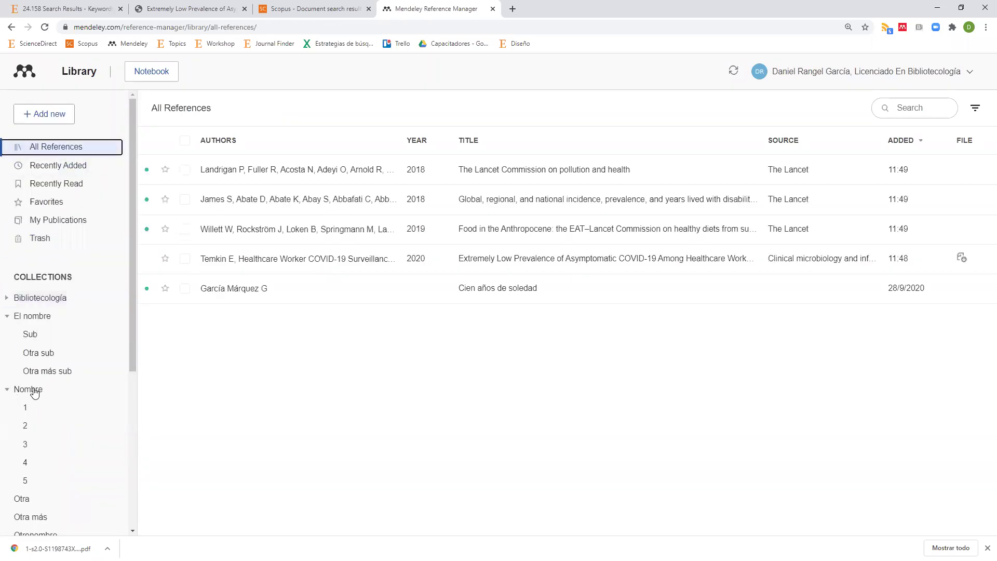
# - Add the three The Lancet references to Otra sub under El nombre, to 1 and 5 under Nombre, and to Otronombre
pyautogui.click(184, 170)
pyautogui.click(185, 201)
pyautogui.click(185, 229)
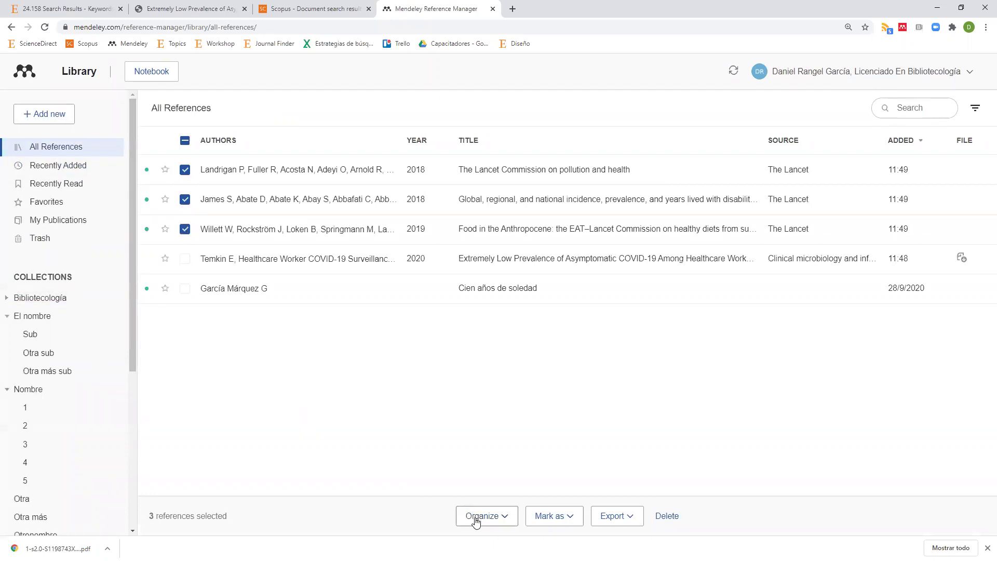
pyautogui.click(501, 520)
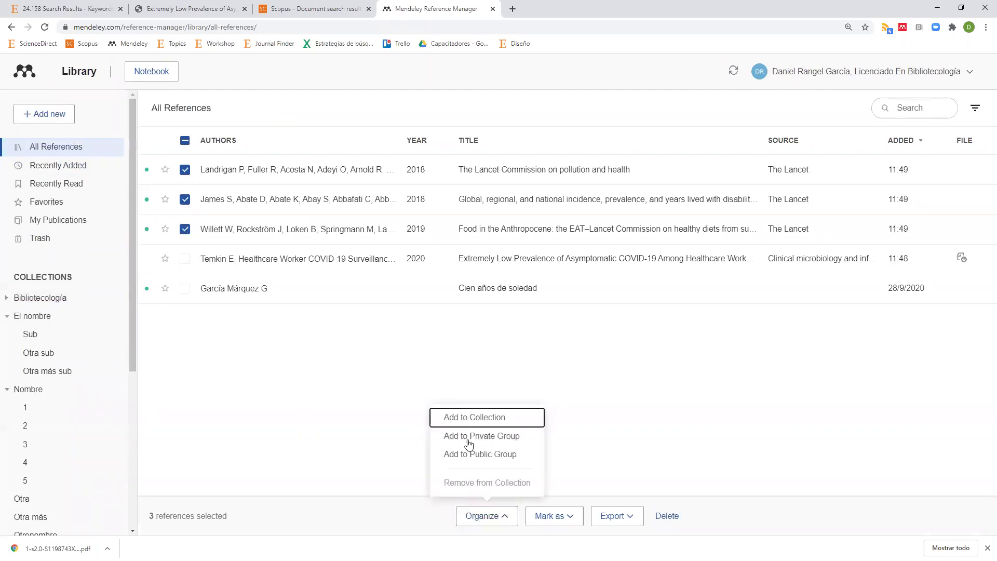
pyautogui.click(466, 419)
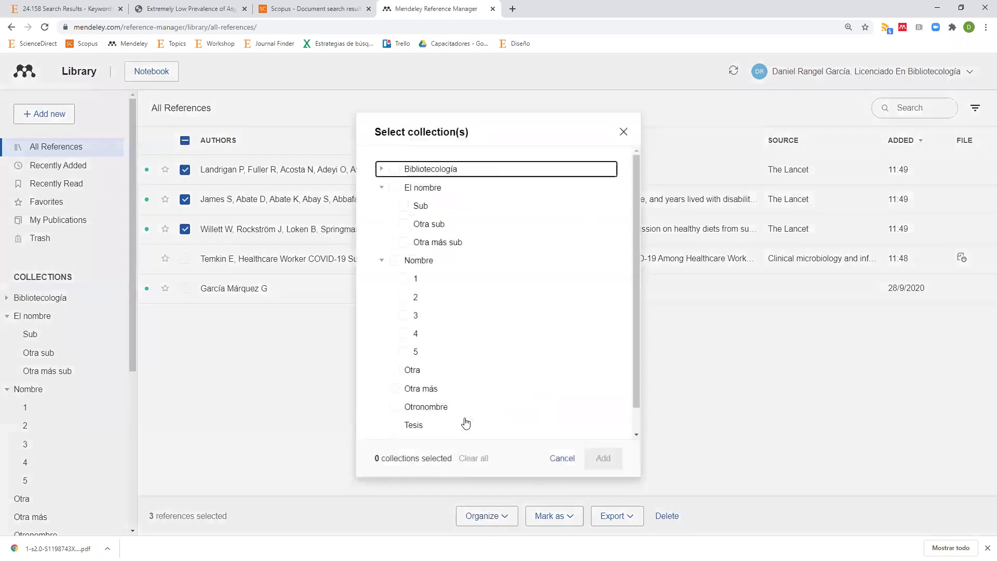
pyautogui.click(394, 188)
pyautogui.click(403, 279)
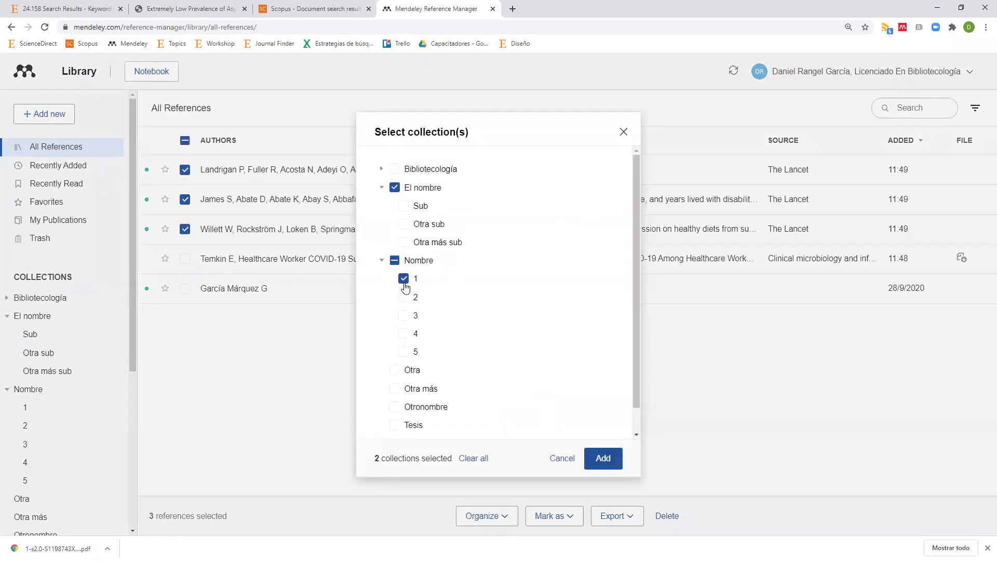
pyautogui.click(404, 225)
pyautogui.click(404, 353)
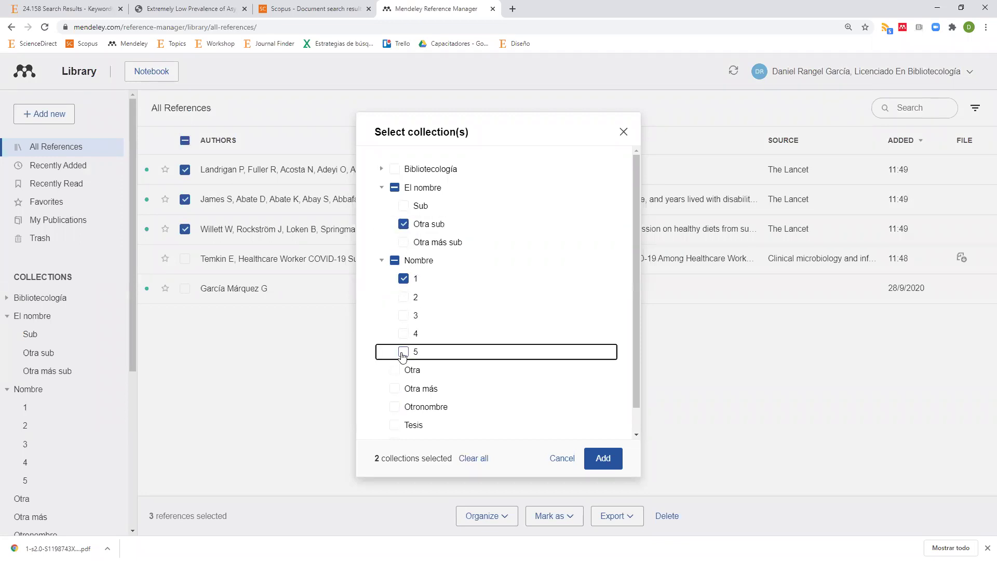
pyautogui.click(395, 406)
pyautogui.click(603, 459)
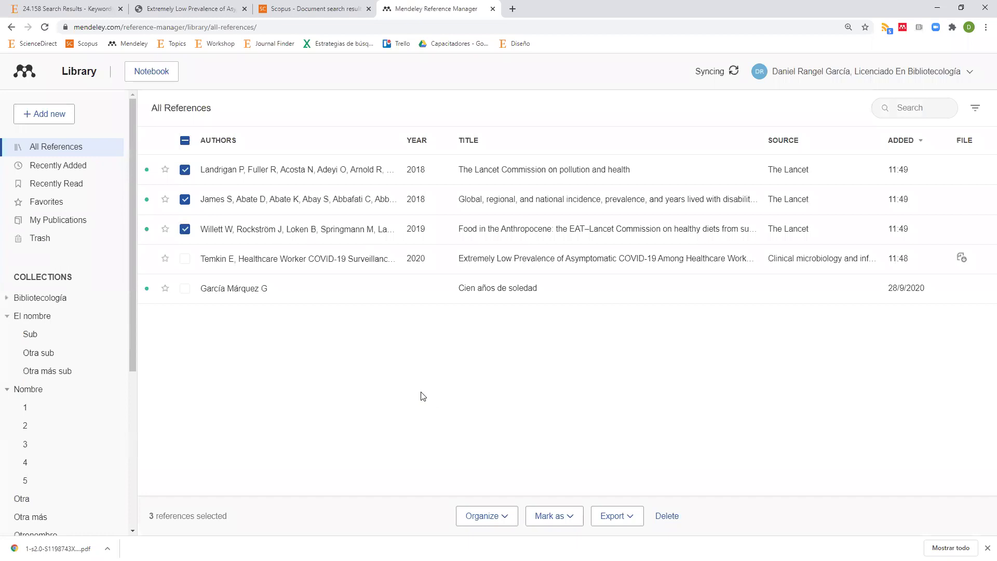